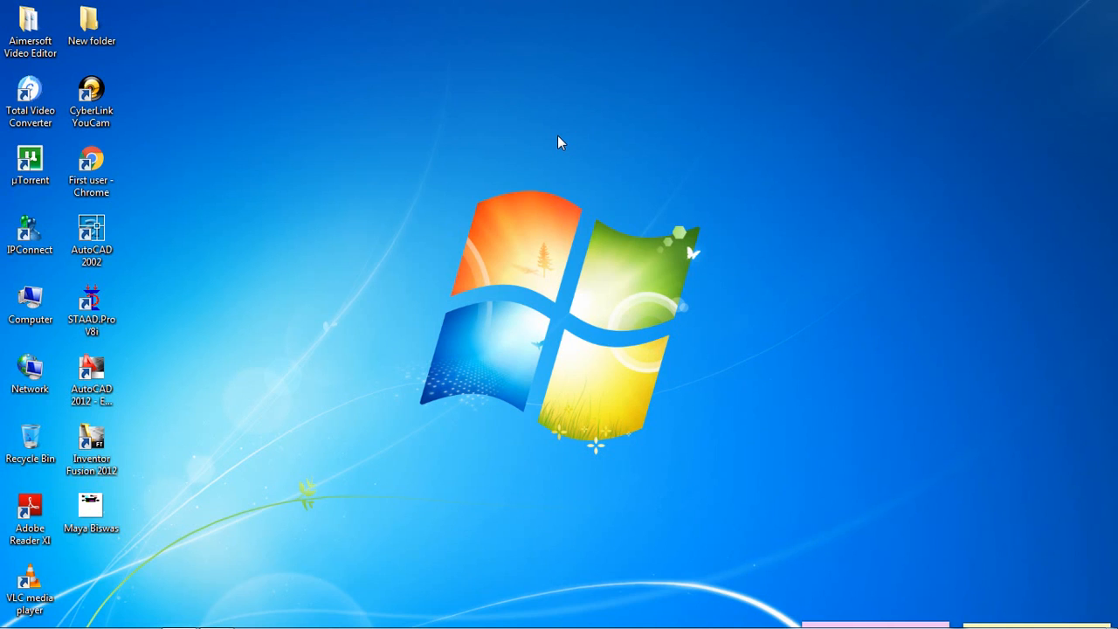
Step: Open STAAD.Pro and create a new Space project named "multi steel", starting with the Add Beam option
double_click(94, 301)
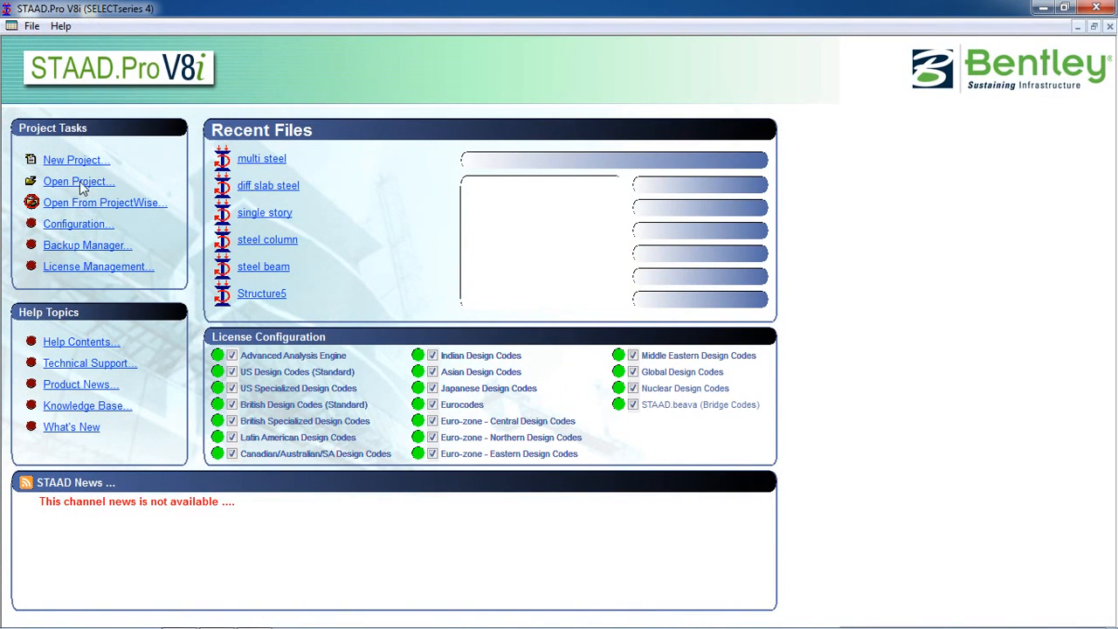
click(70, 162)
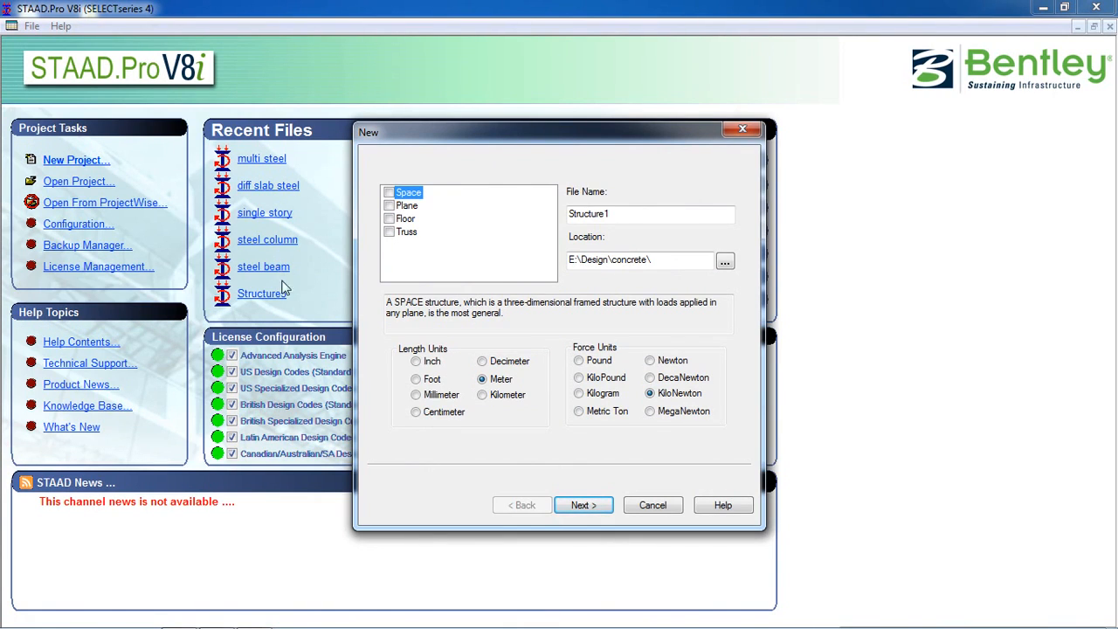
click(396, 196)
click(616, 218)
text(multi steel)
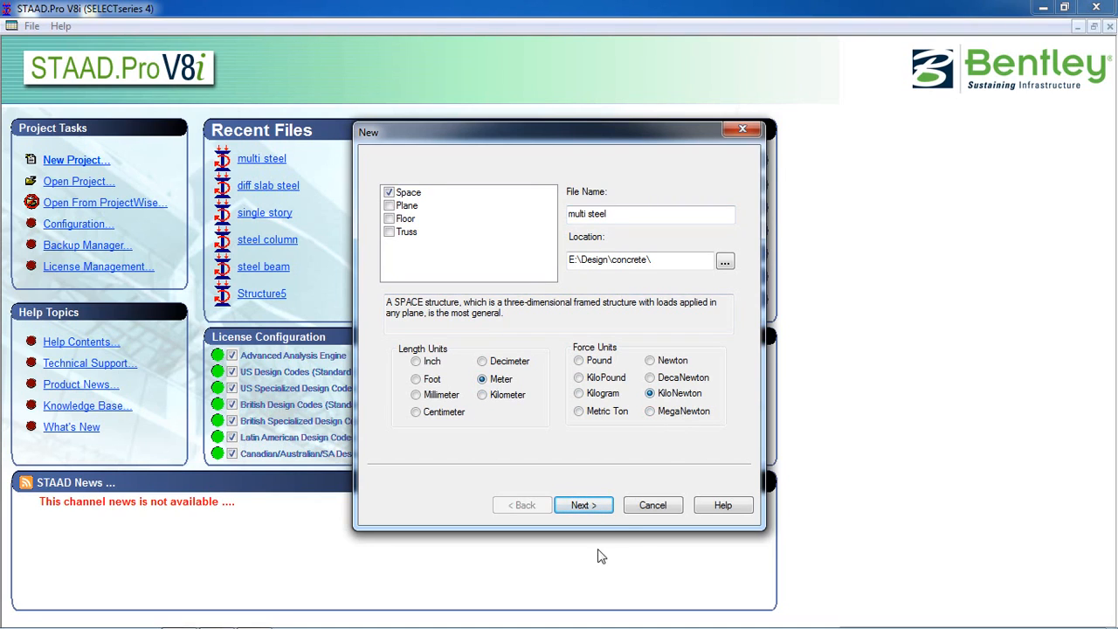
click(593, 510)
click(587, 370)
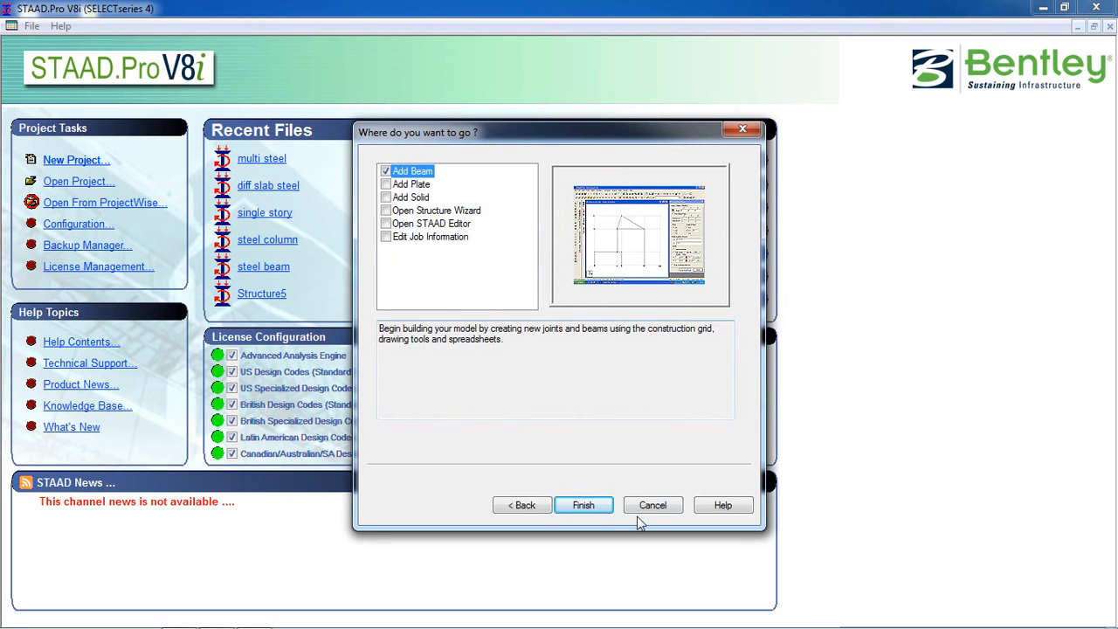
click(606, 510)
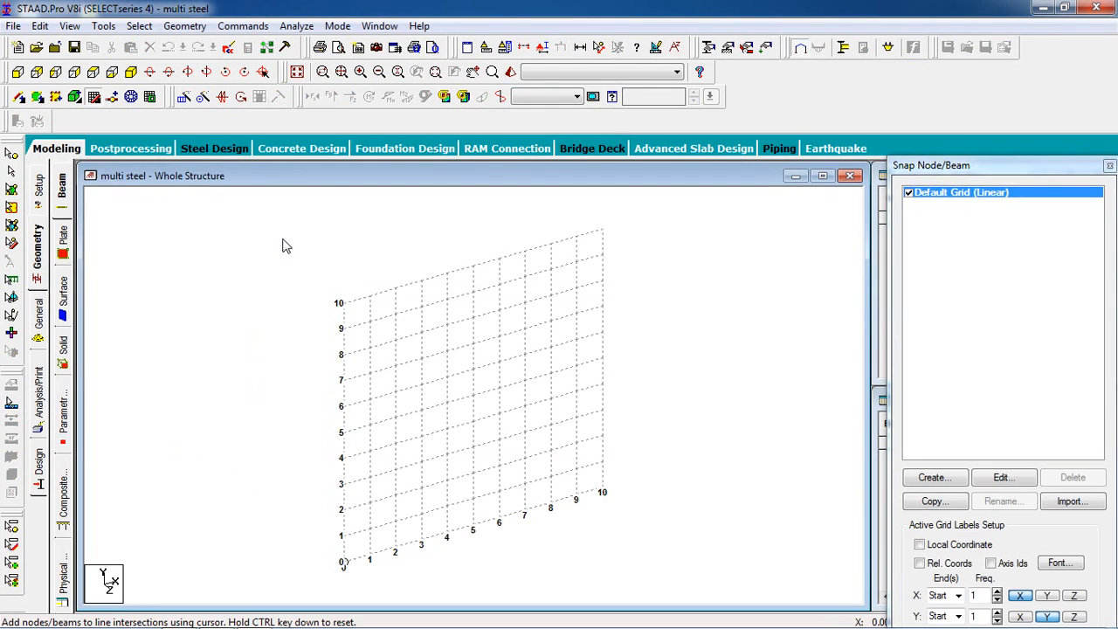
Step: Dismiss the snap grid and start a Bay Frame prototype from the Frame Models in the Structure Wizard
click(94, 101)
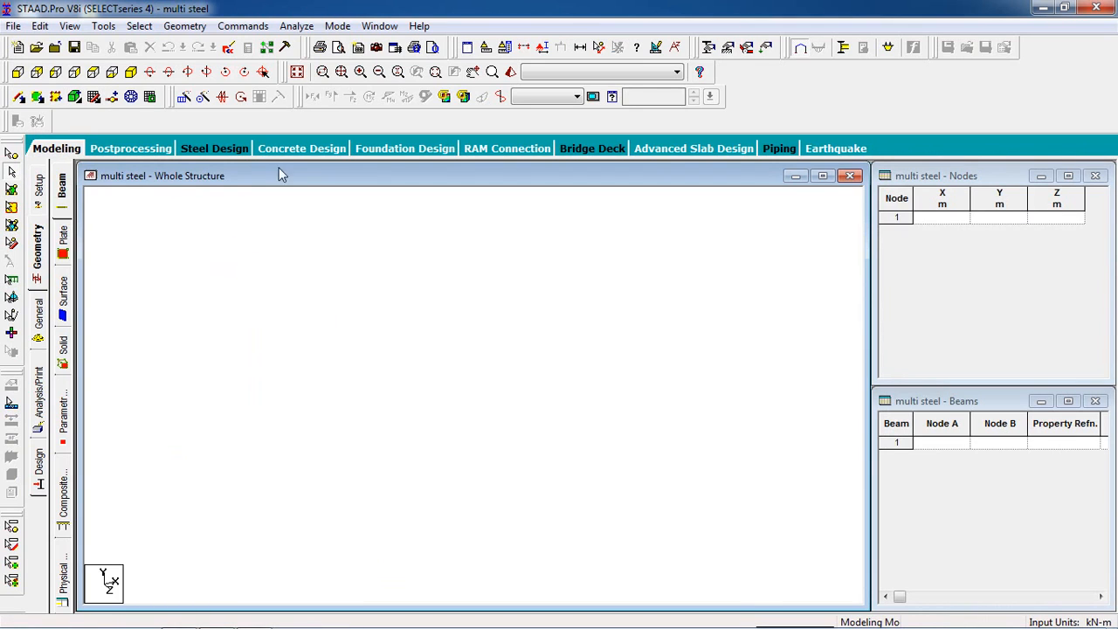
click(187, 26)
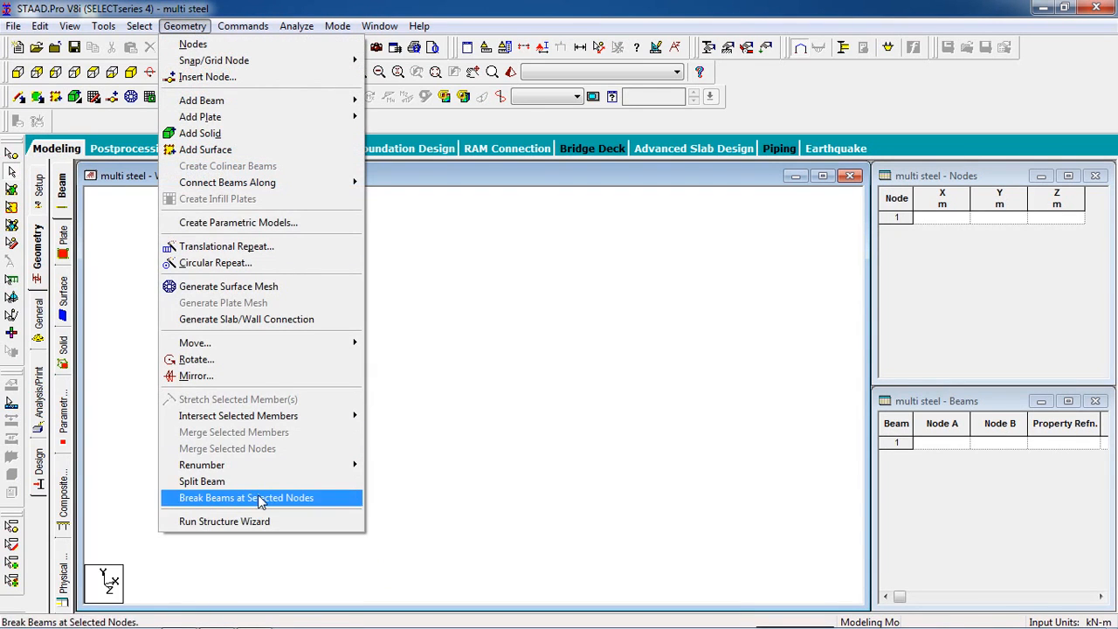
click(257, 521)
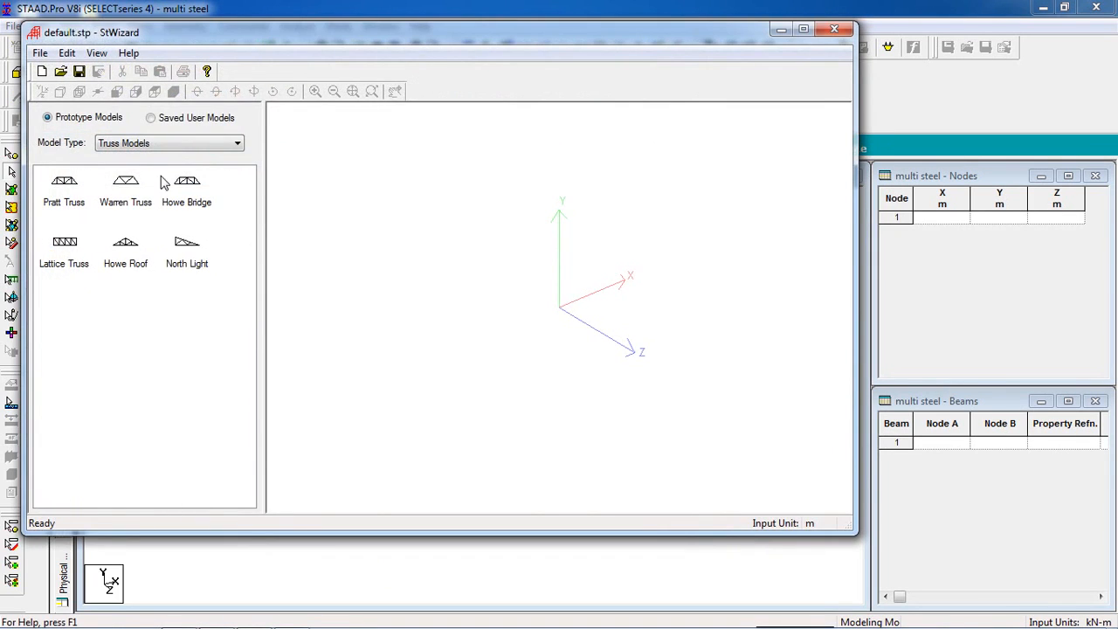
click(164, 145)
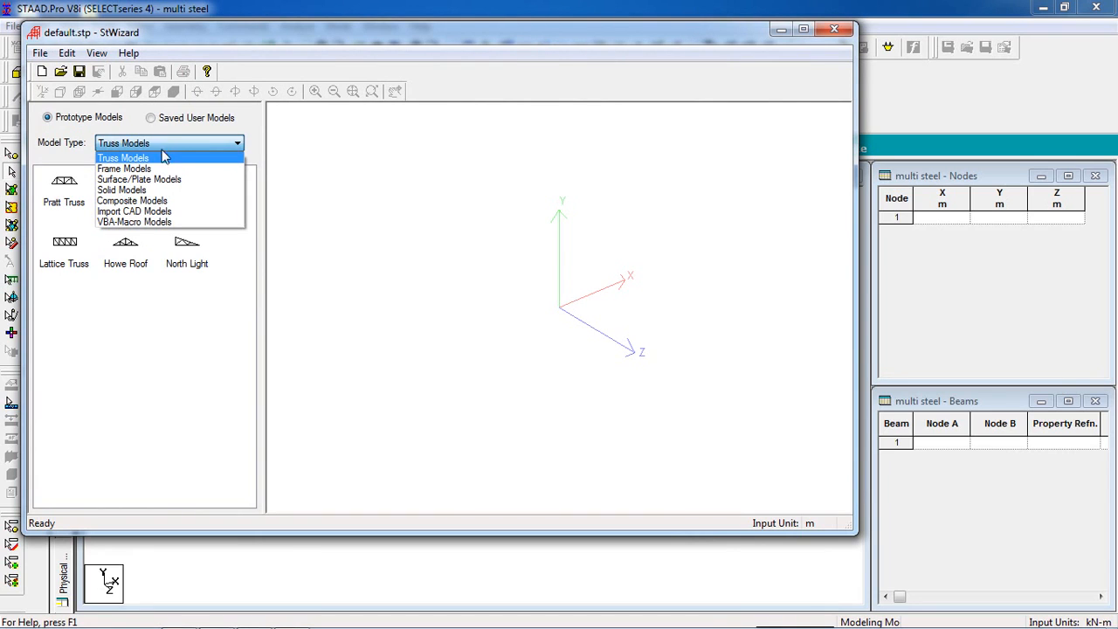
click(165, 168)
click(58, 203)
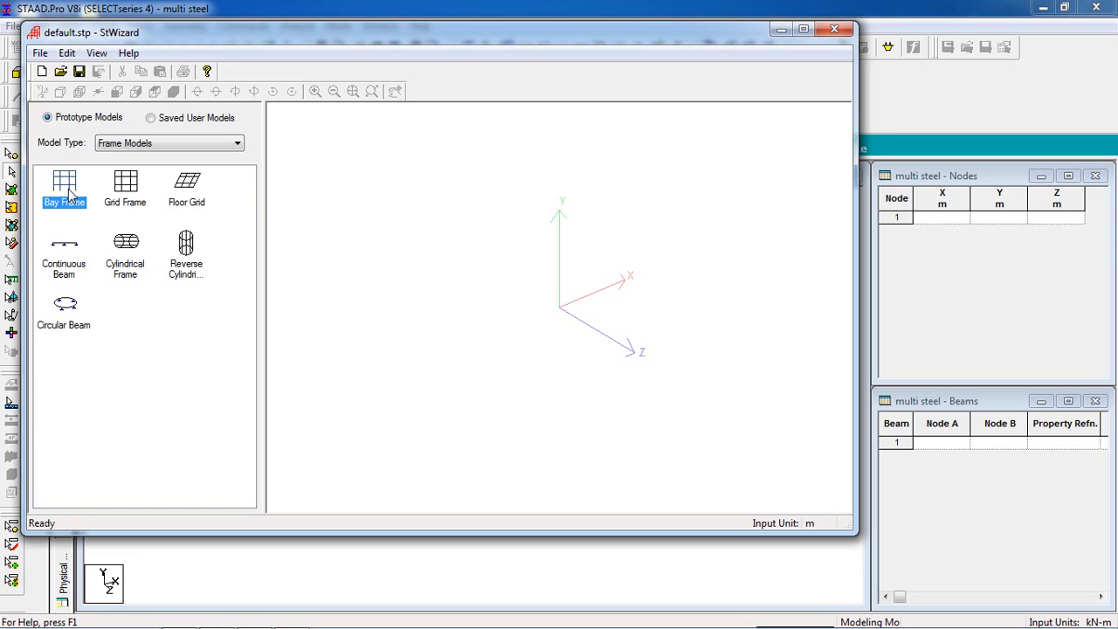
double_click(72, 194)
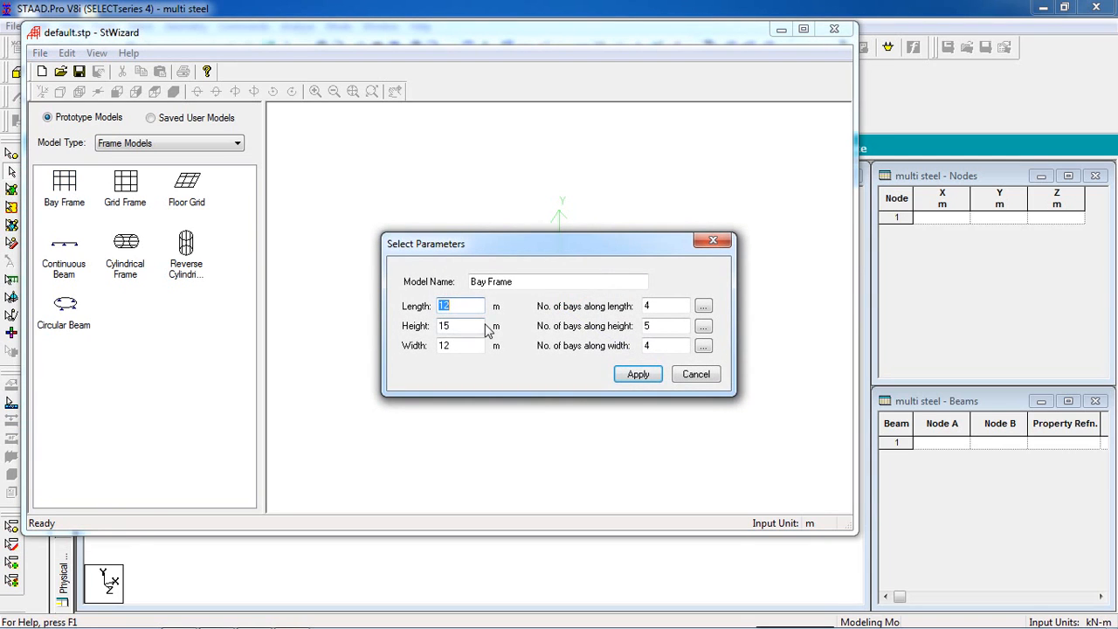
Step: Set the bay frame's length to 16 m and accept 4 m for each of its four bays
text(16)
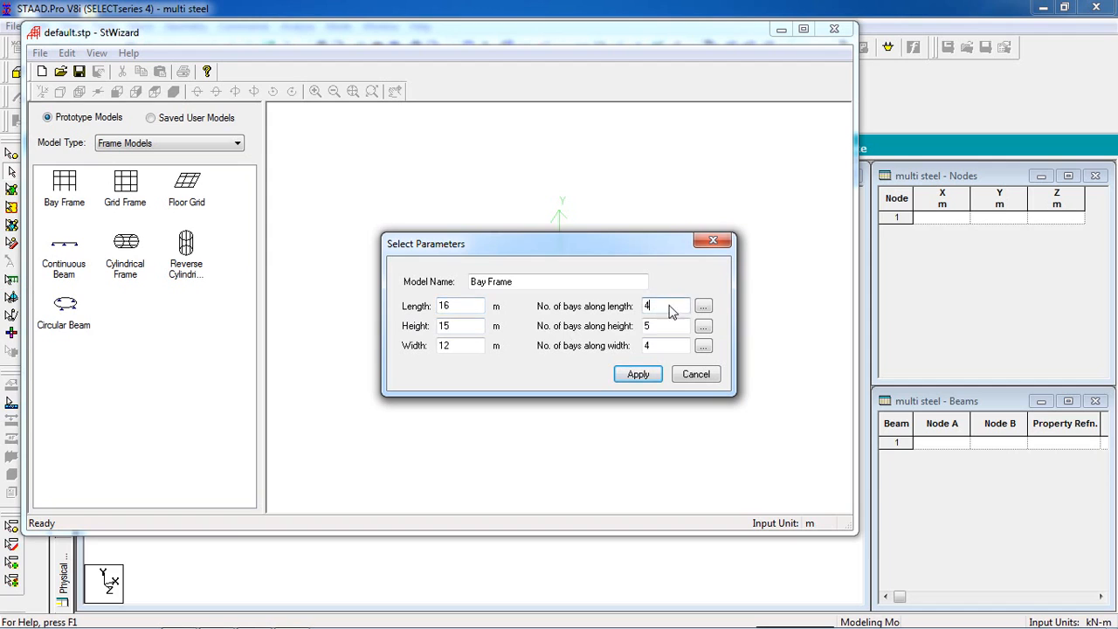
click(703, 307)
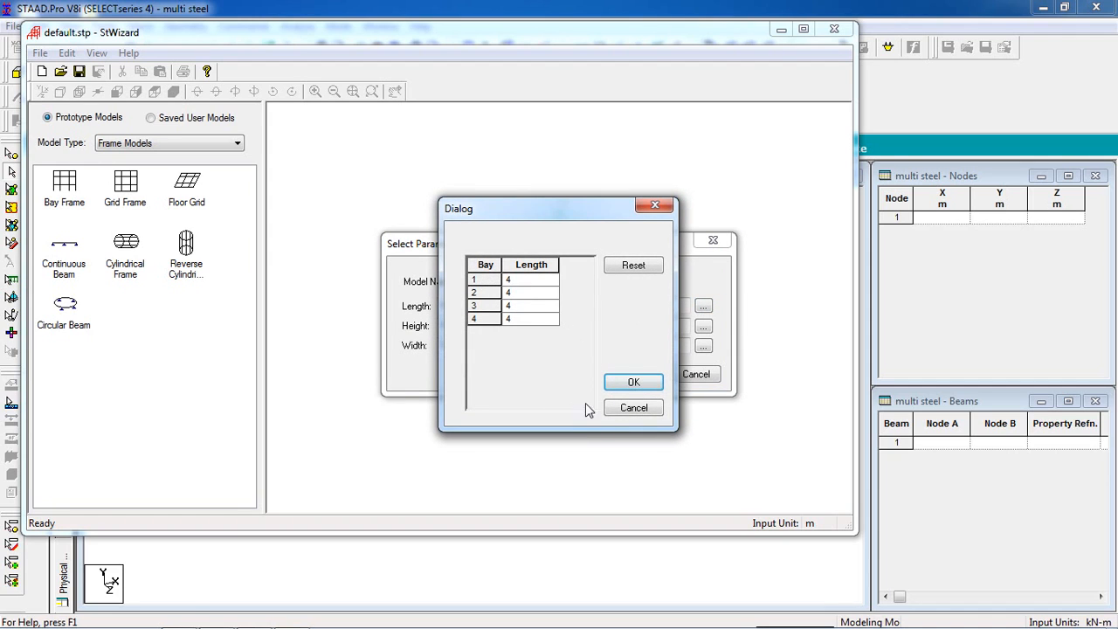
click(612, 382)
Step: Try a frame height of 17 m over five bays, with the first four bay heights at 3 m
drag(463, 332, 418, 332)
text(17)
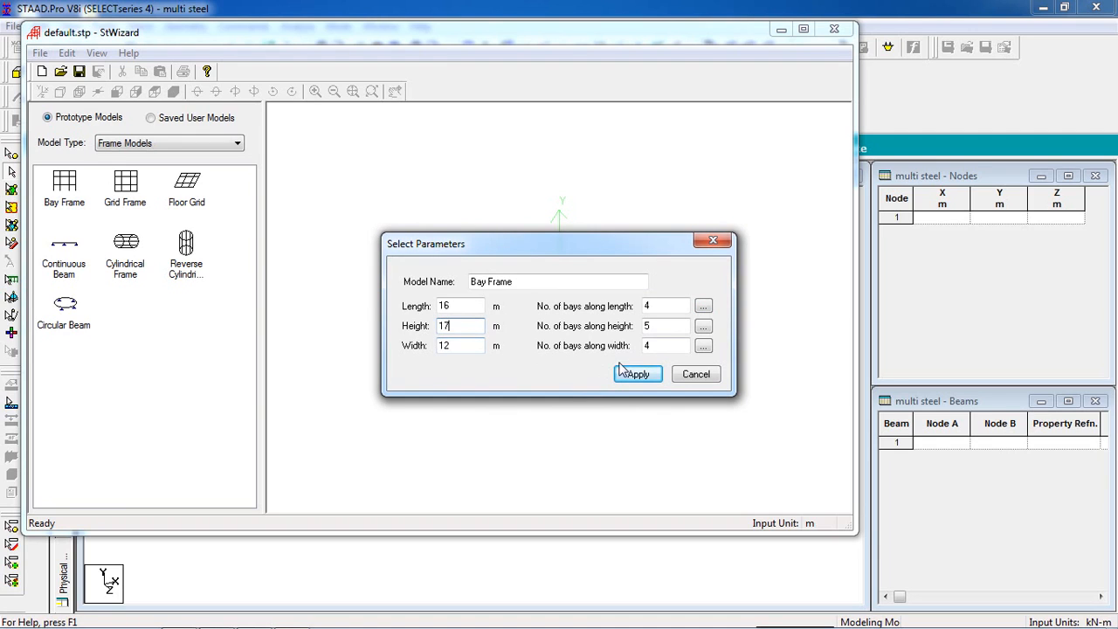
click(659, 328)
click(703, 325)
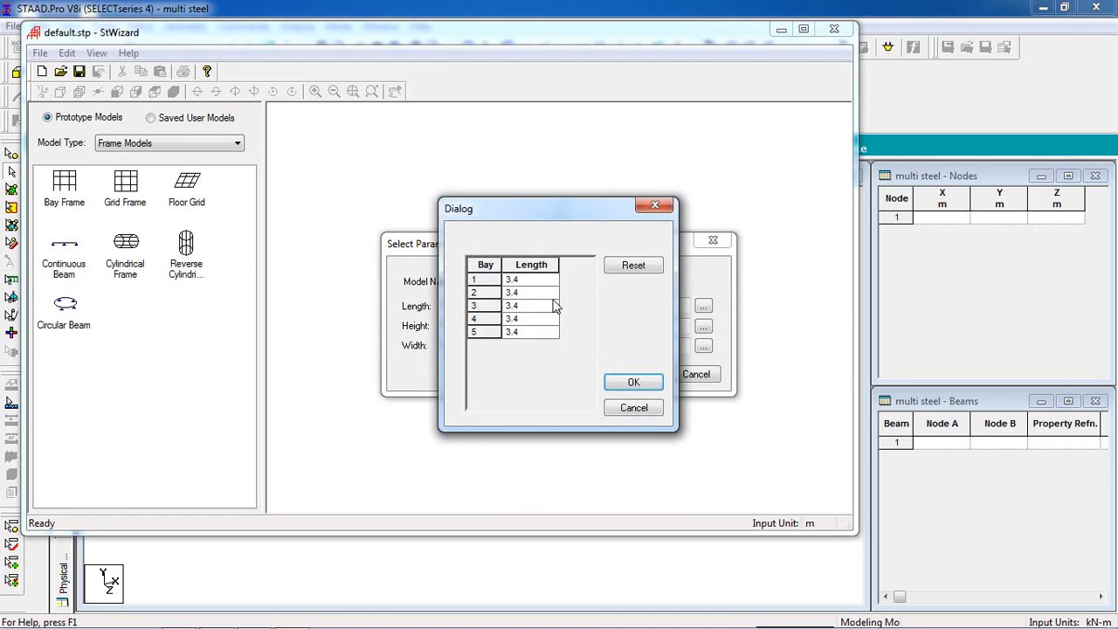
click(528, 280)
text(3)
click(527, 295)
text(3)
click(539, 306)
text(3)
click(536, 318)
text(3)
click(533, 337)
click(626, 408)
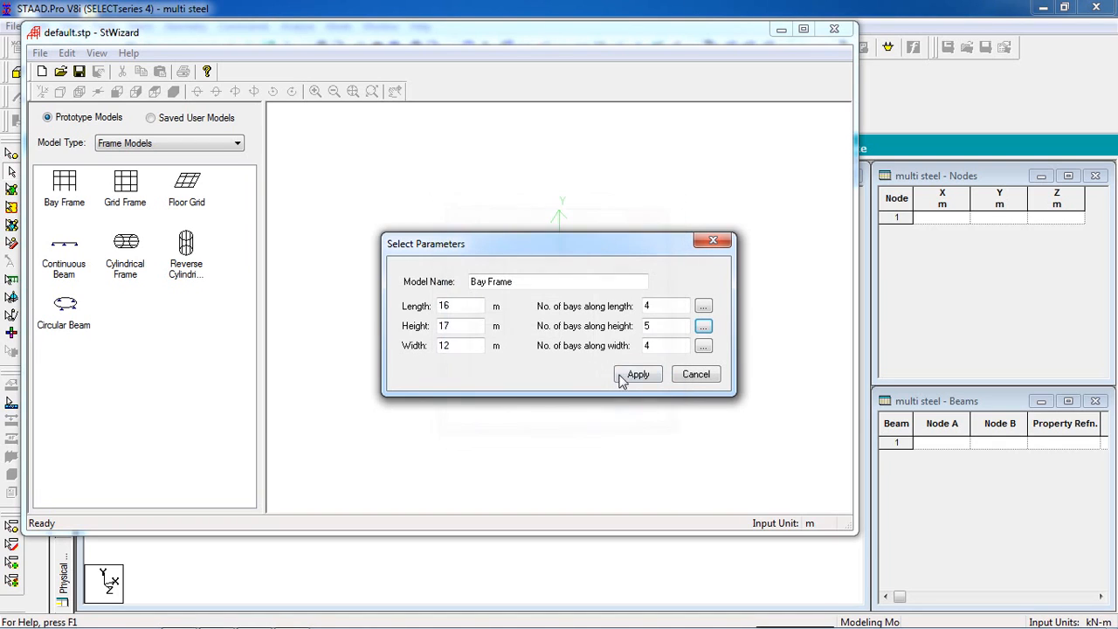
Step: Set the frame's height to 18 m with six bays along it and accept the bay heights
double_click(661, 326)
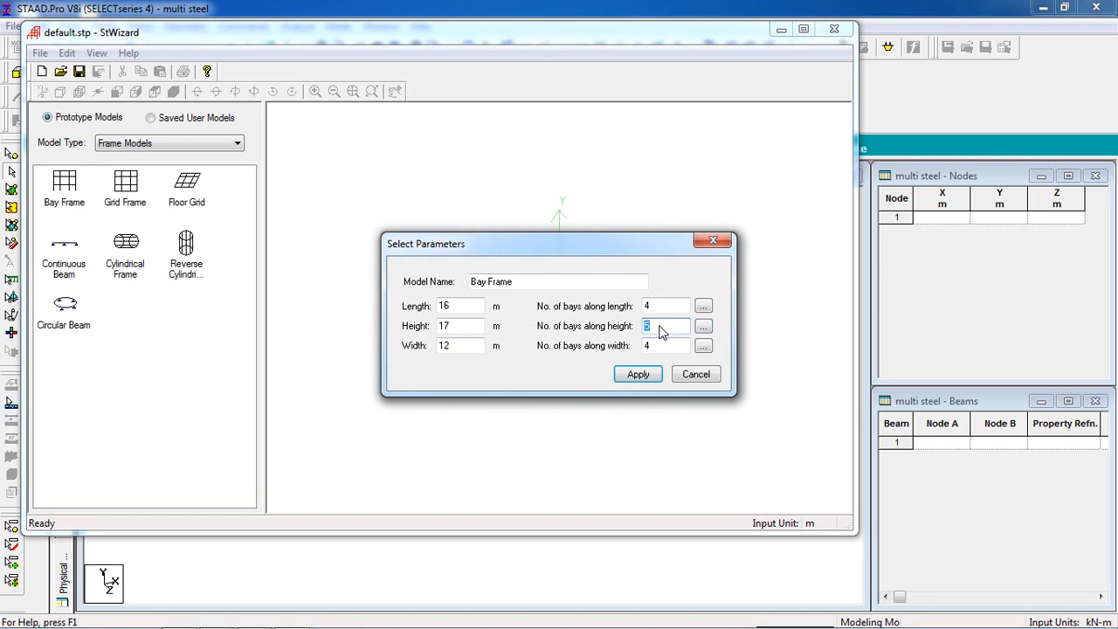
text(6)
click(703, 325)
click(634, 385)
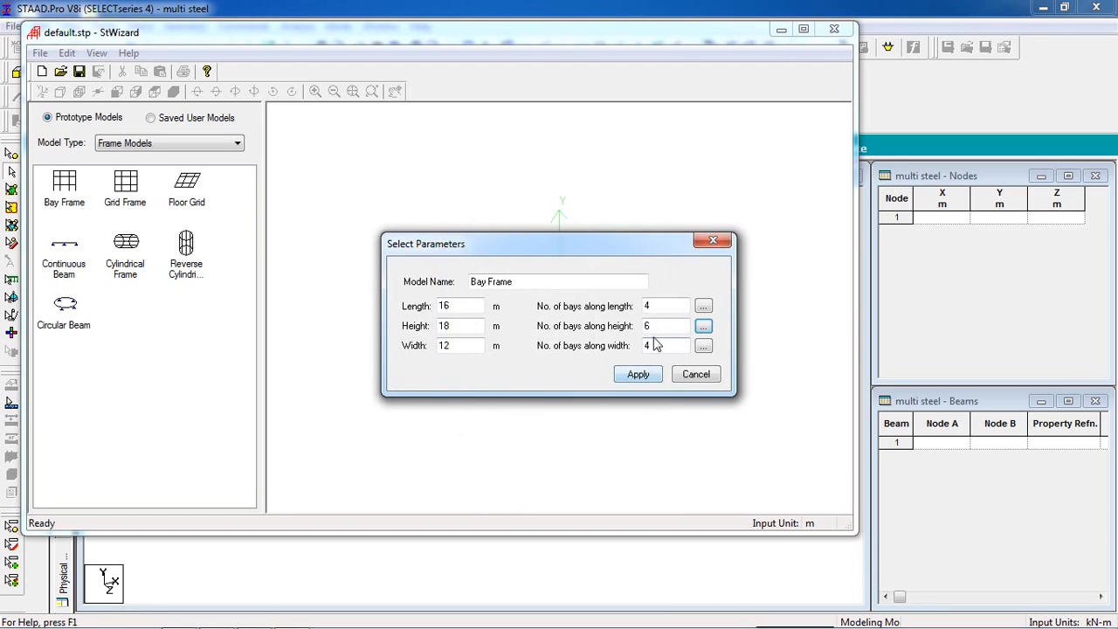
Step: Set the frame's width to 25 m with five bays along it and accept 5 m for each bay
drag(454, 349, 423, 347)
text(2)
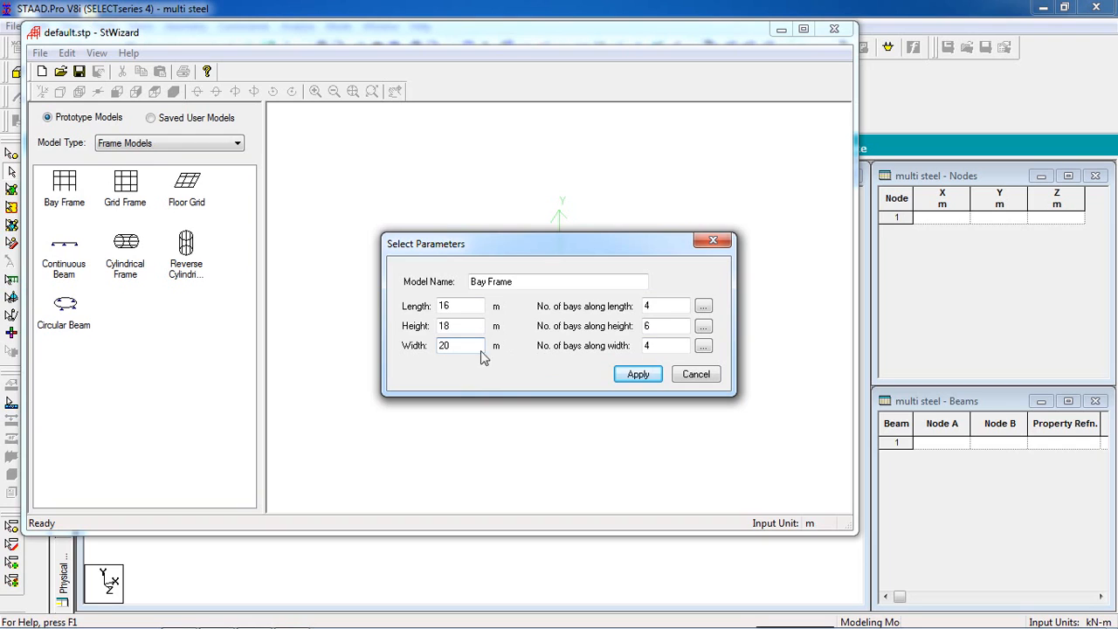
key(BackSpace)
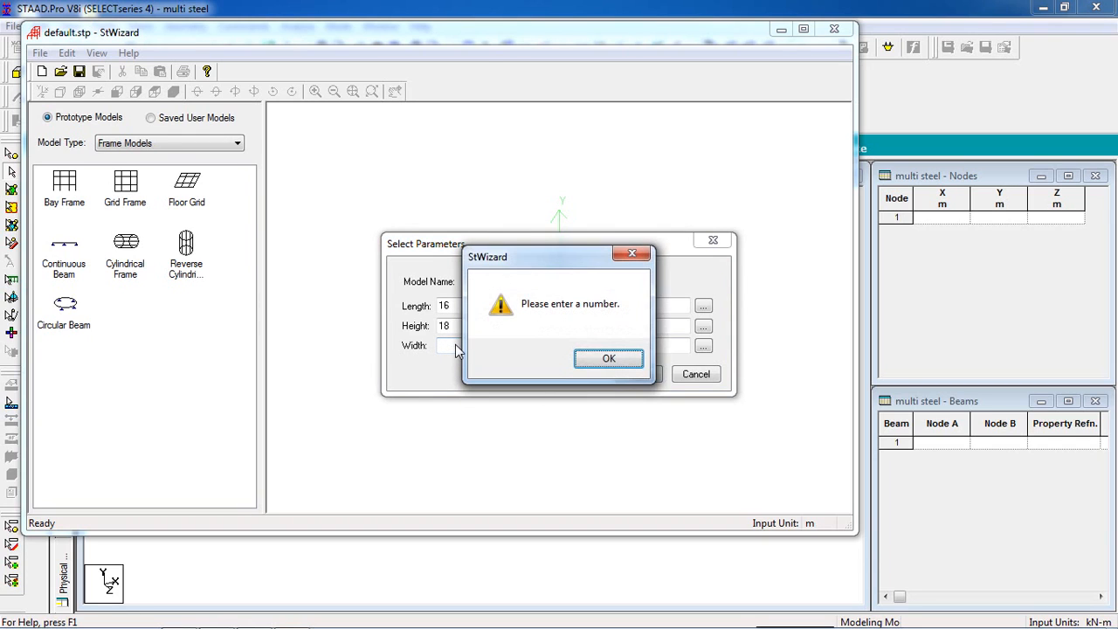
click(577, 363)
text(5)
double_click(659, 352)
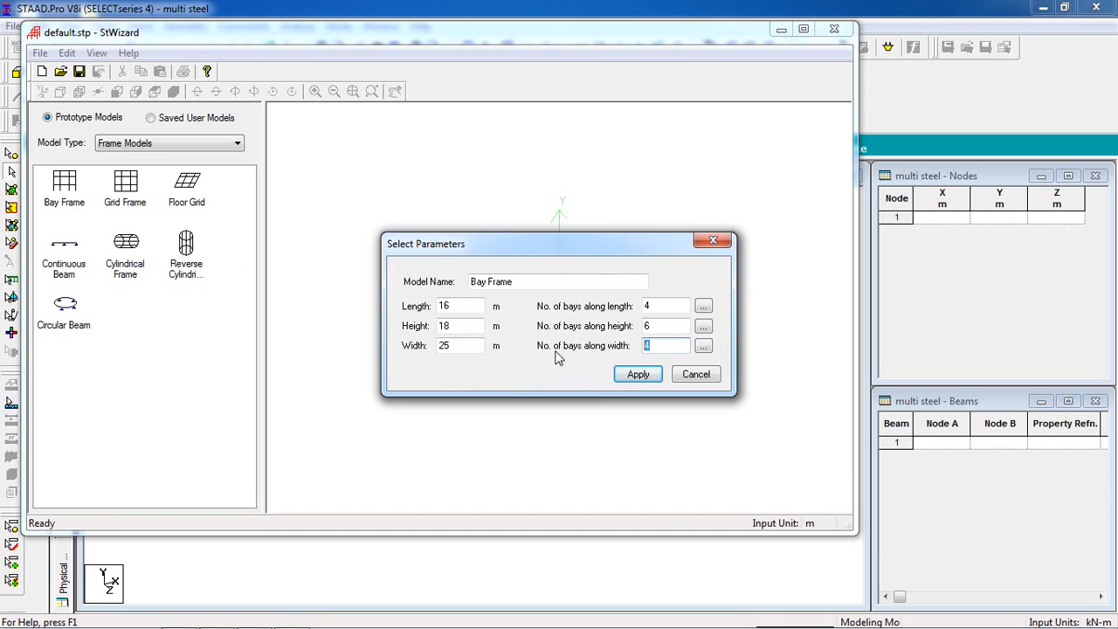
text(5)
click(703, 346)
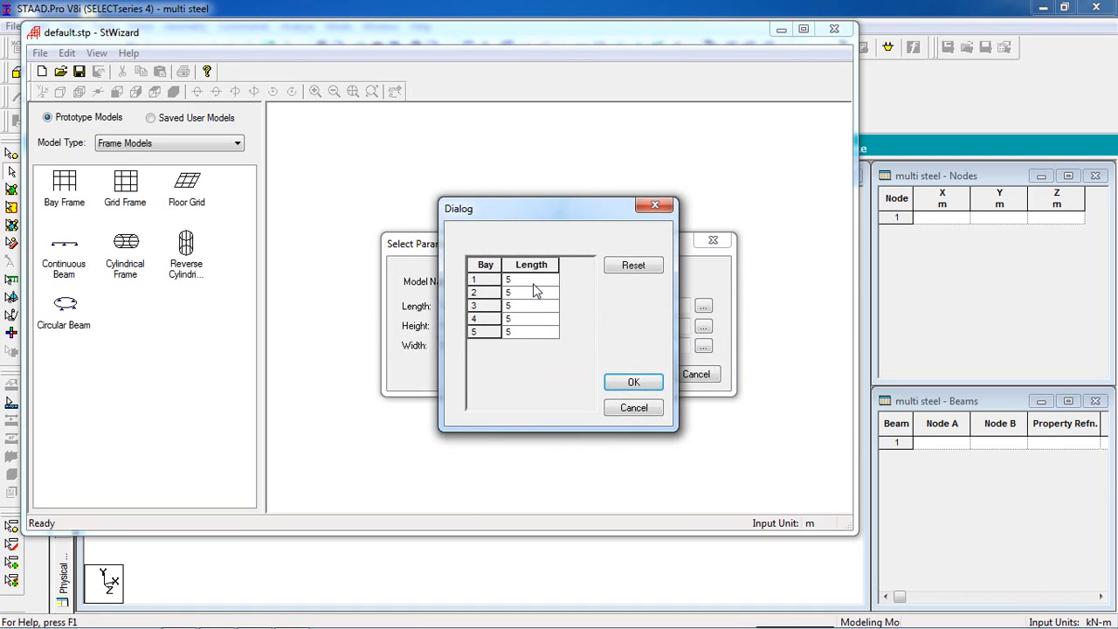
click(619, 381)
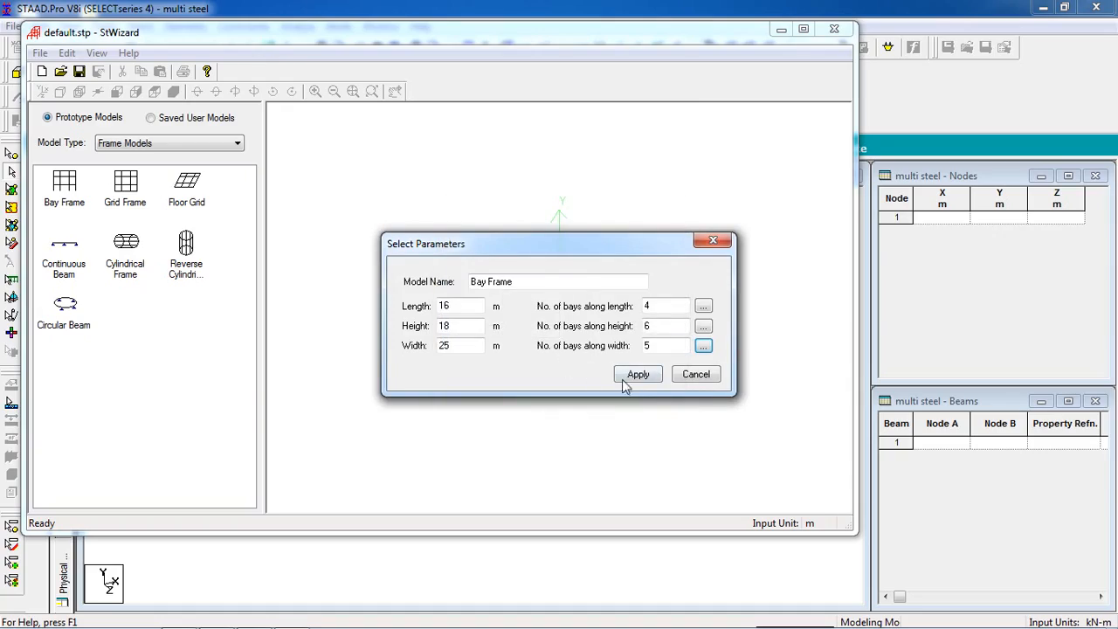
Step: Generate the bay frame and transfer it into the STAAD.Pro model at X, Y and Z offsets of 0 m
click(635, 379)
mouse_move(542, 363)
mouse_down()
mouse_move(511, 418)
mouse_move(457, 441)
mouse_move(509, 437)
mouse_move(579, 390)
mouse_up()
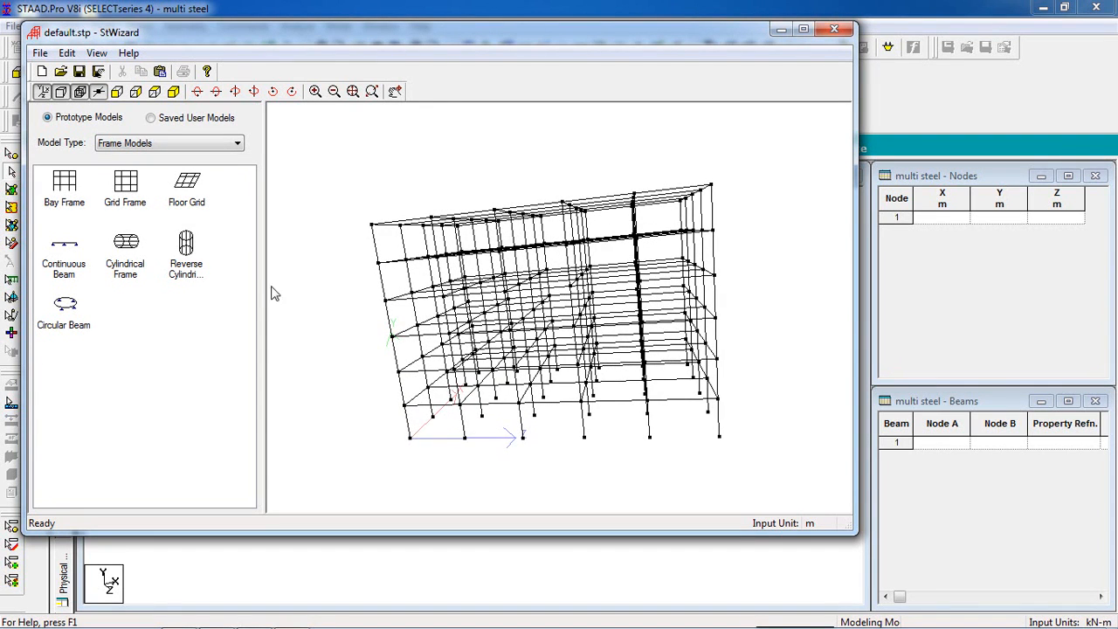
click(160, 72)
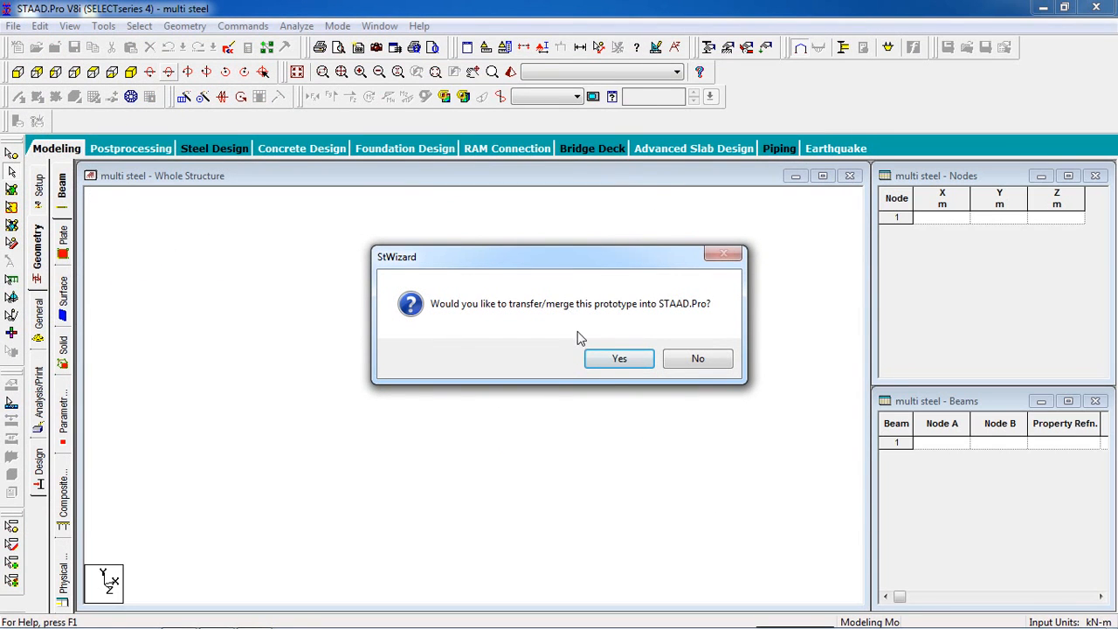
click(619, 359)
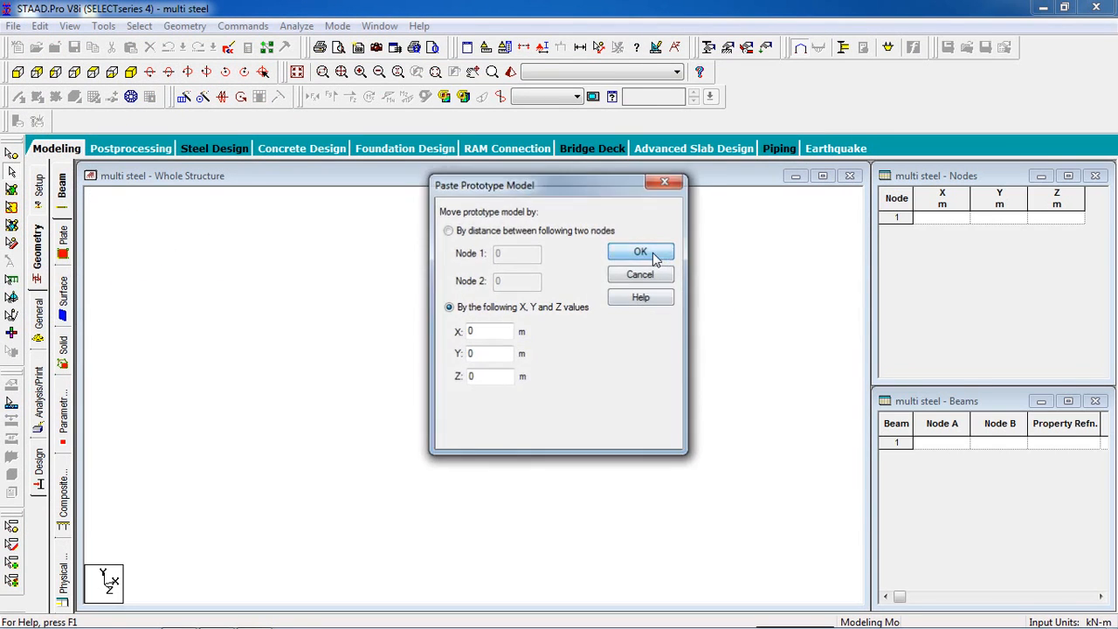
click(654, 251)
click(693, 320)
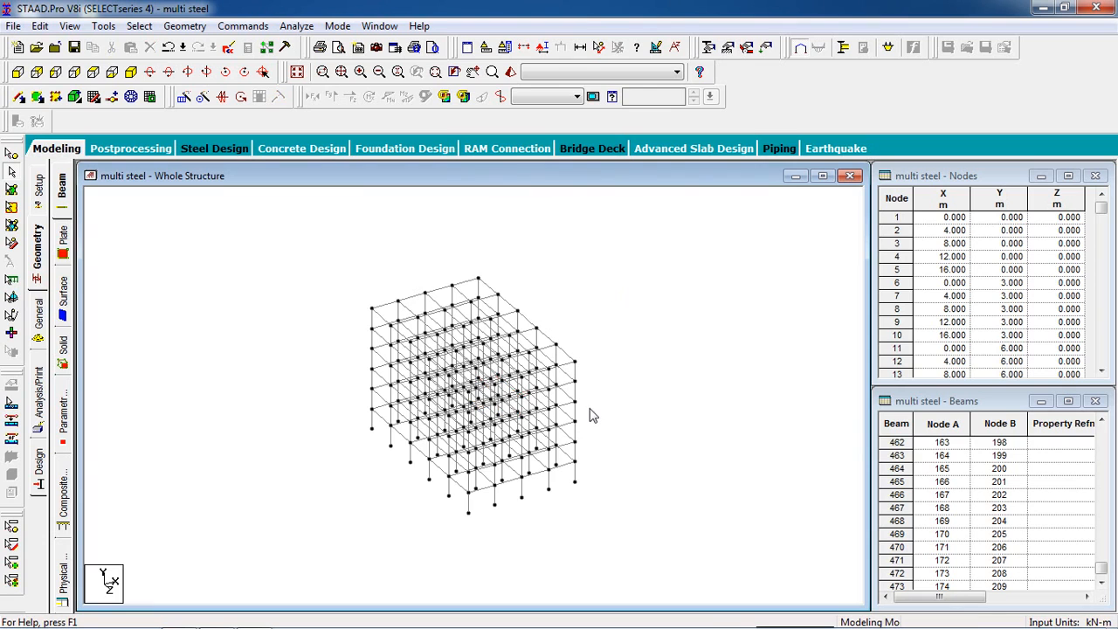
Step: Create a Fixed support definition for the structure and select it in the supports list
middle_drag(593, 414, 661, 320)
middle_drag(726, 332, 520, 372)
scroll(517, 373, down, 2)
scroll(517, 373, up, 4)
middle_drag(606, 305, 692, 336)
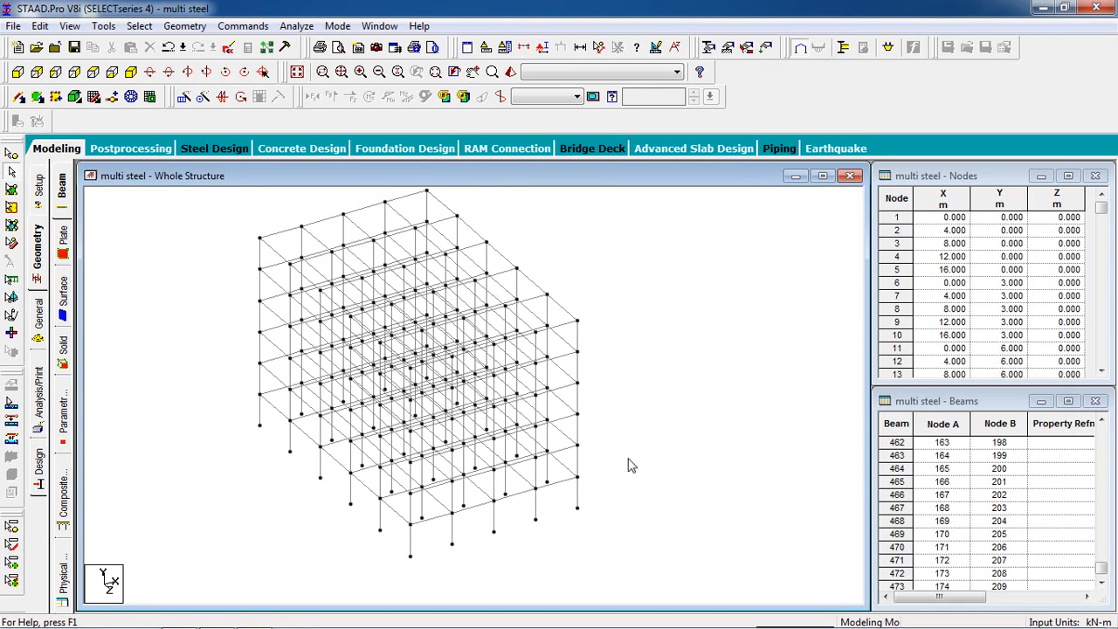
click(727, 48)
drag(46, 35, 799, 123)
click(878, 288)
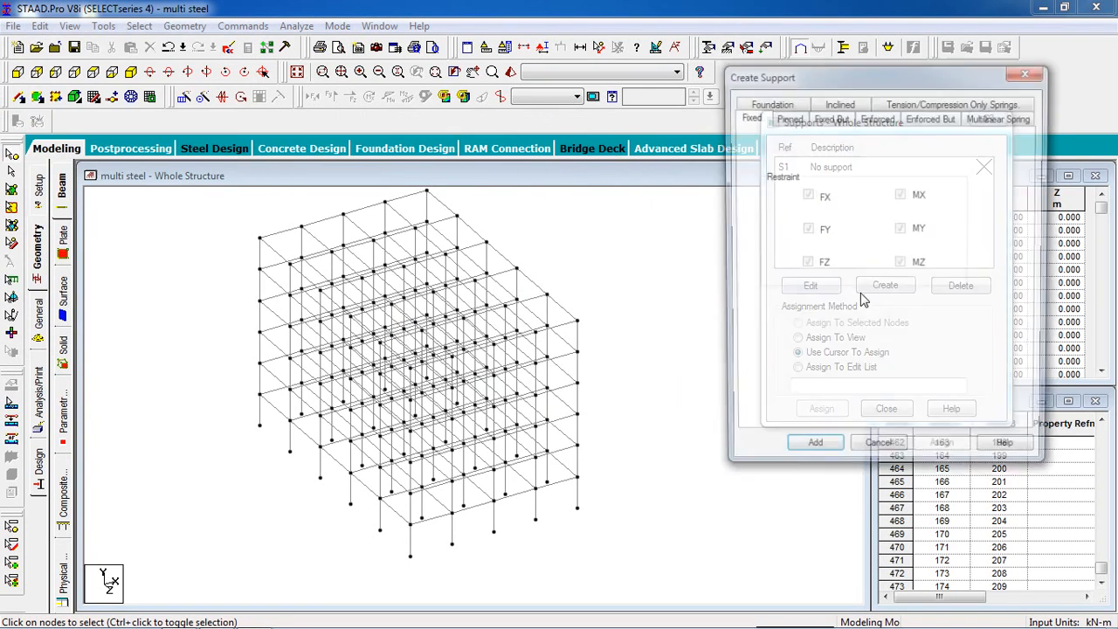
click(811, 453)
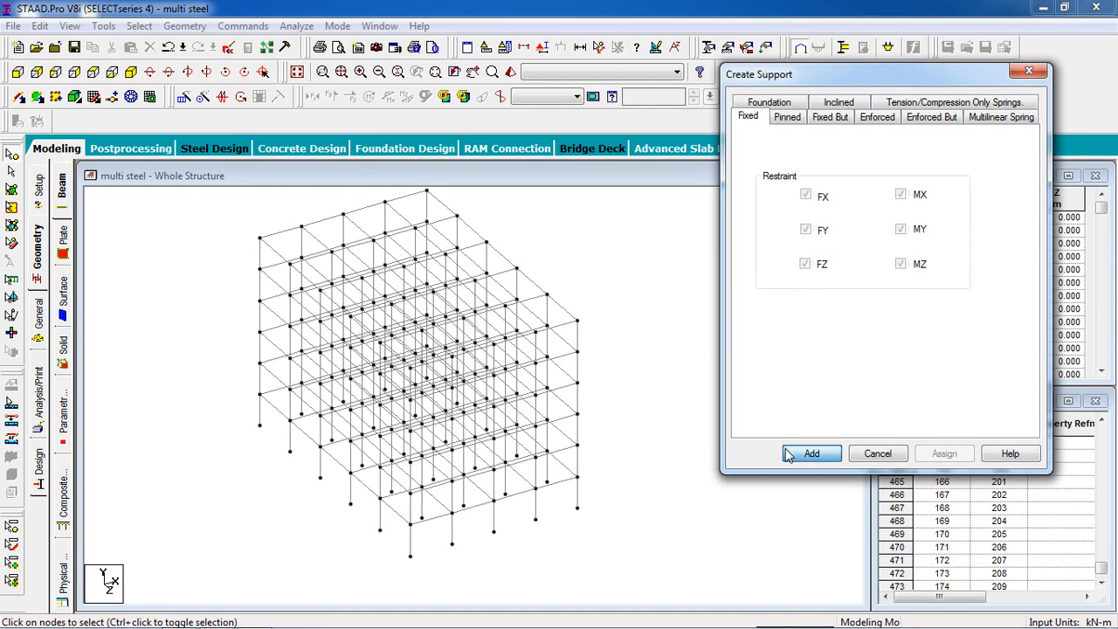
click(865, 185)
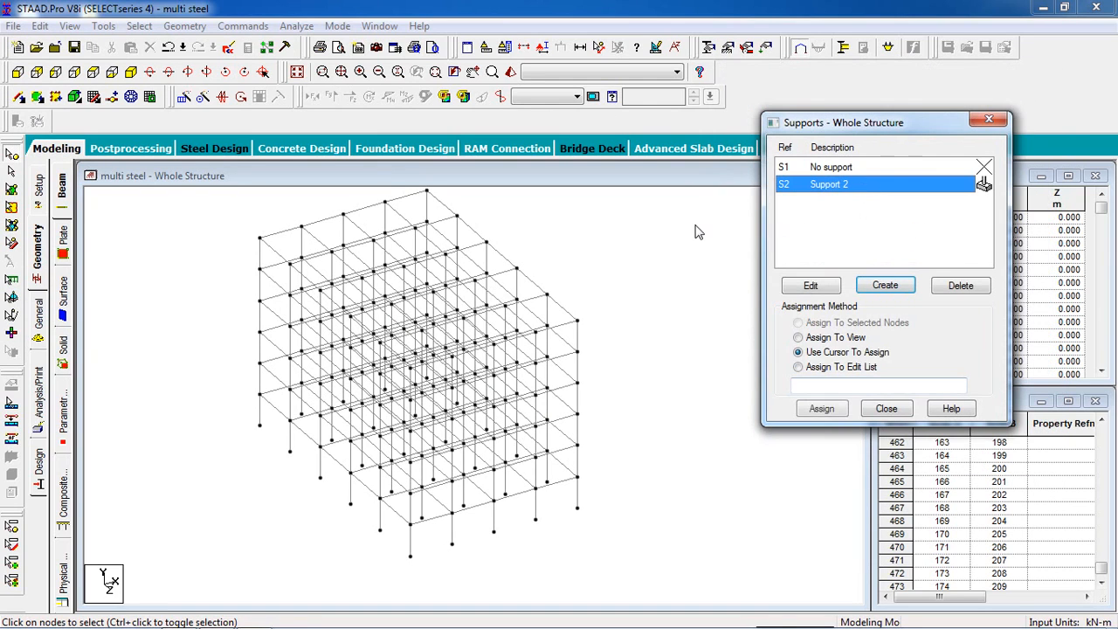
Step: Select all base nodes of the frame, assign the fixed Support 2 to them and close the supports dialog
click(18, 72)
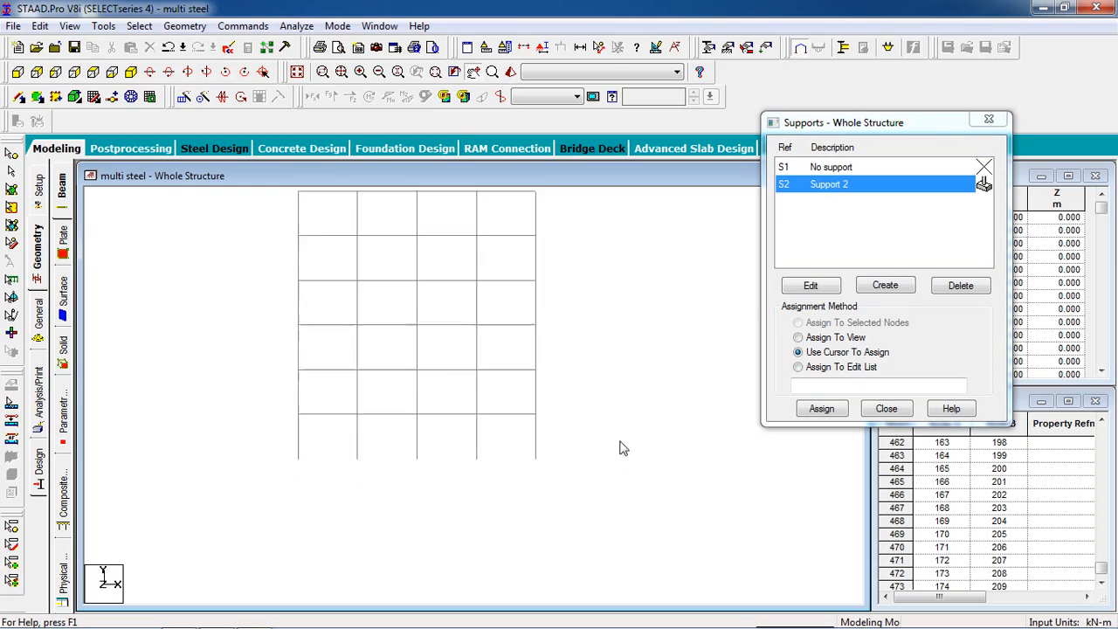
middle_drag(620, 442, 618, 436)
drag(612, 432, 200, 483)
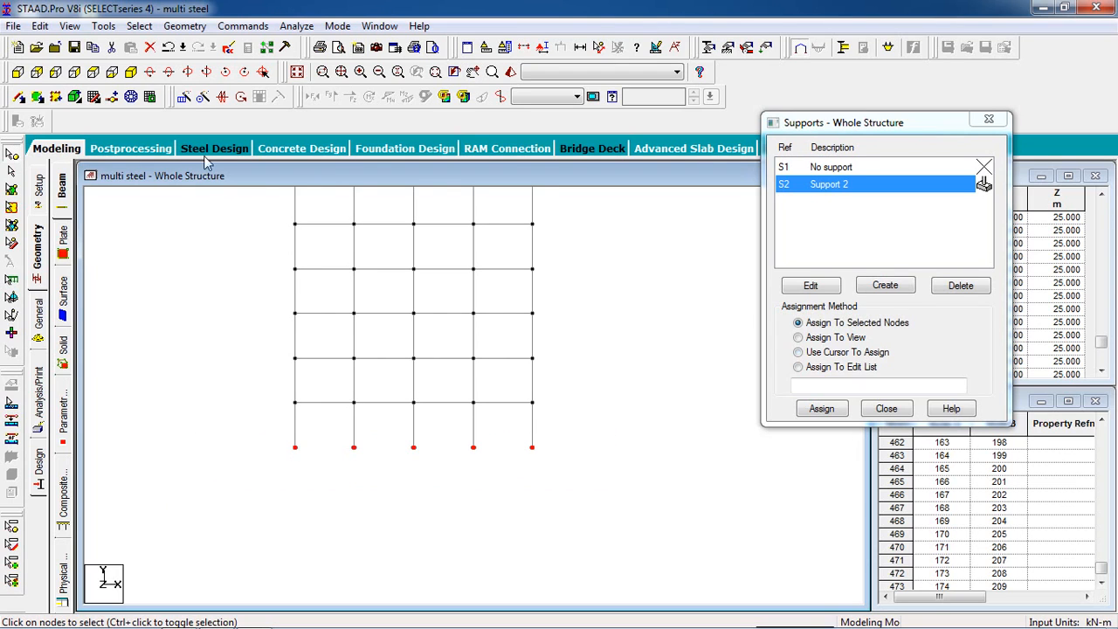
click(129, 95)
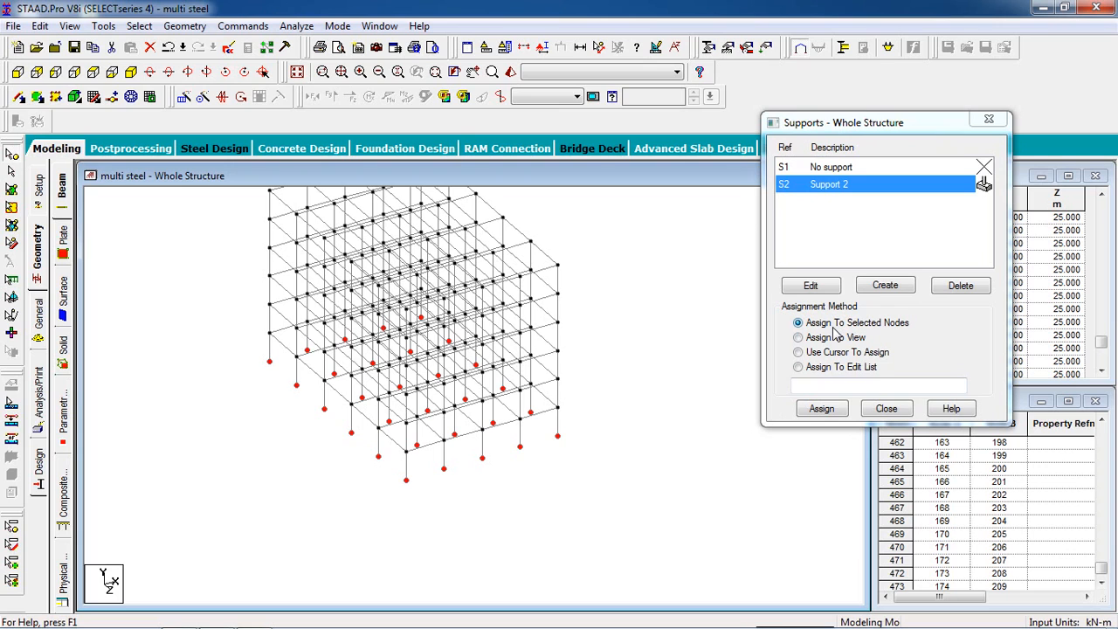
click(821, 408)
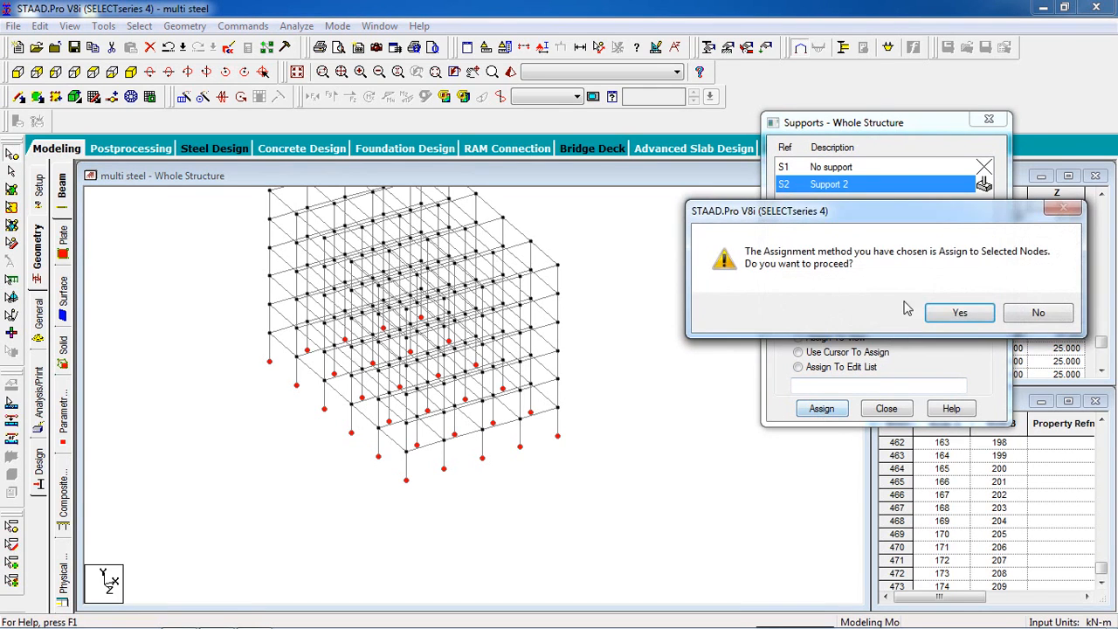
click(956, 315)
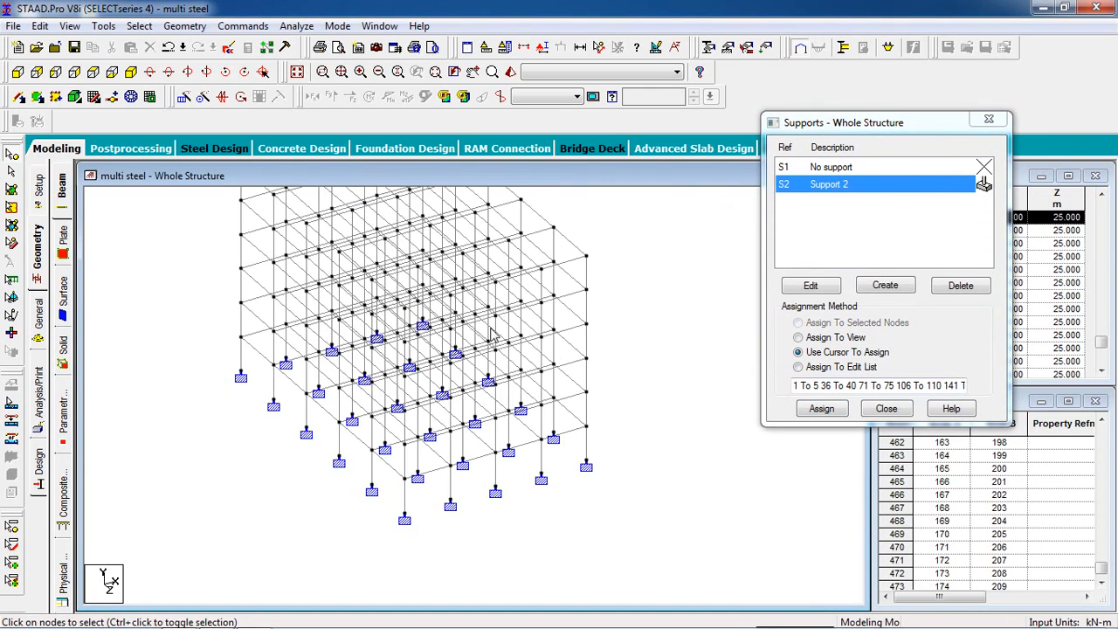
middle_drag(643, 283, 577, 347)
scroll(624, 333, down, 1)
click(887, 408)
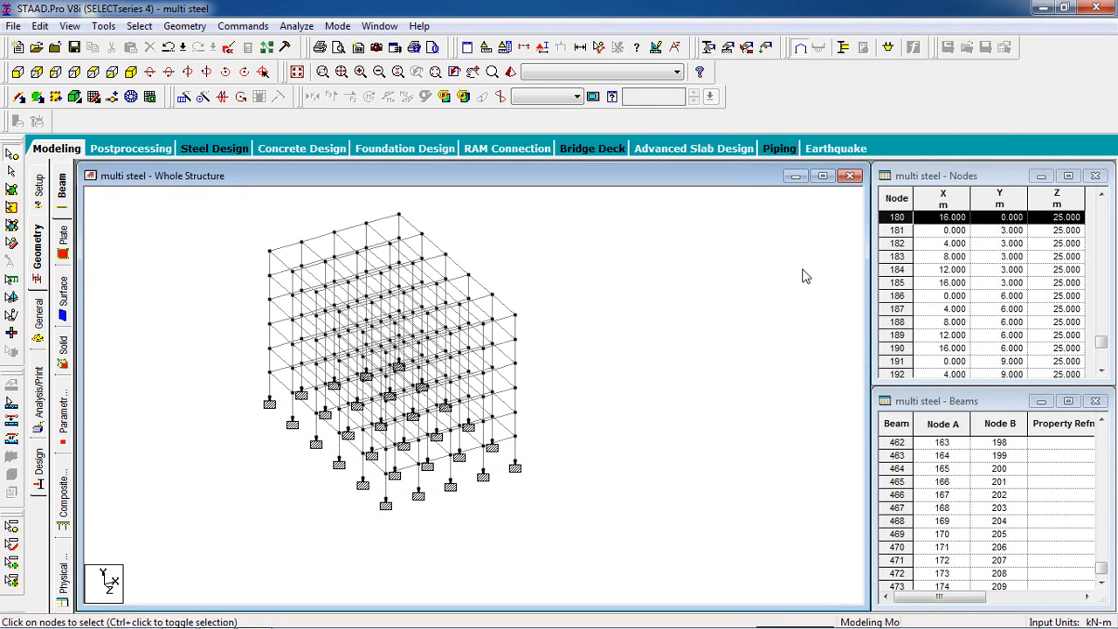
Step: Open the section database from the member properties and bring up the Indian I Shape steel table
click(710, 48)
drag(25, 41, 891, 160)
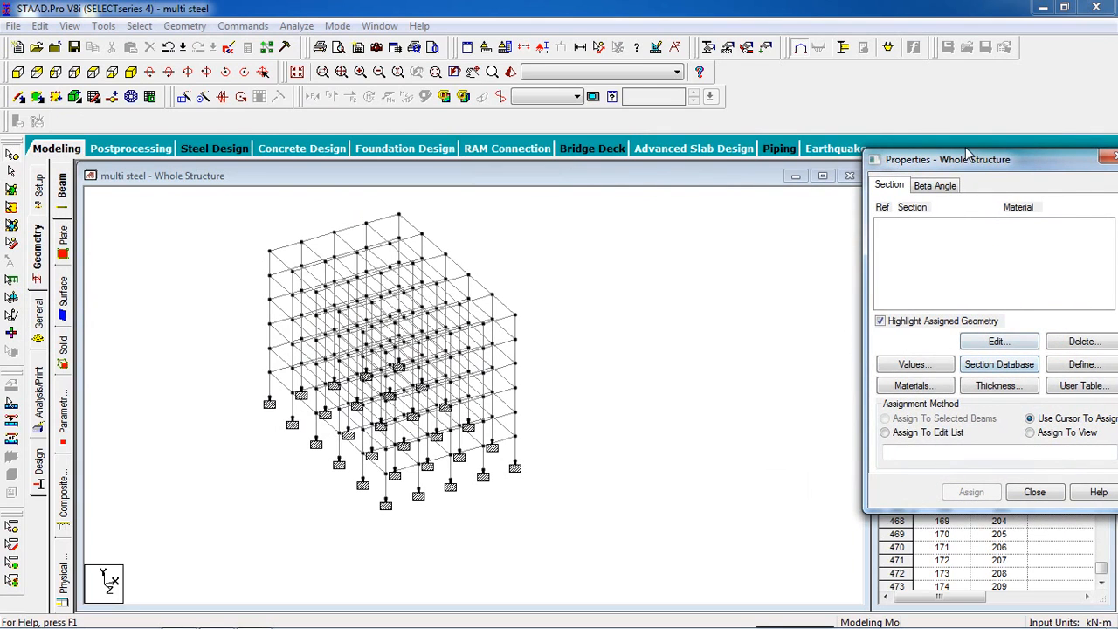
drag(971, 162, 904, 107)
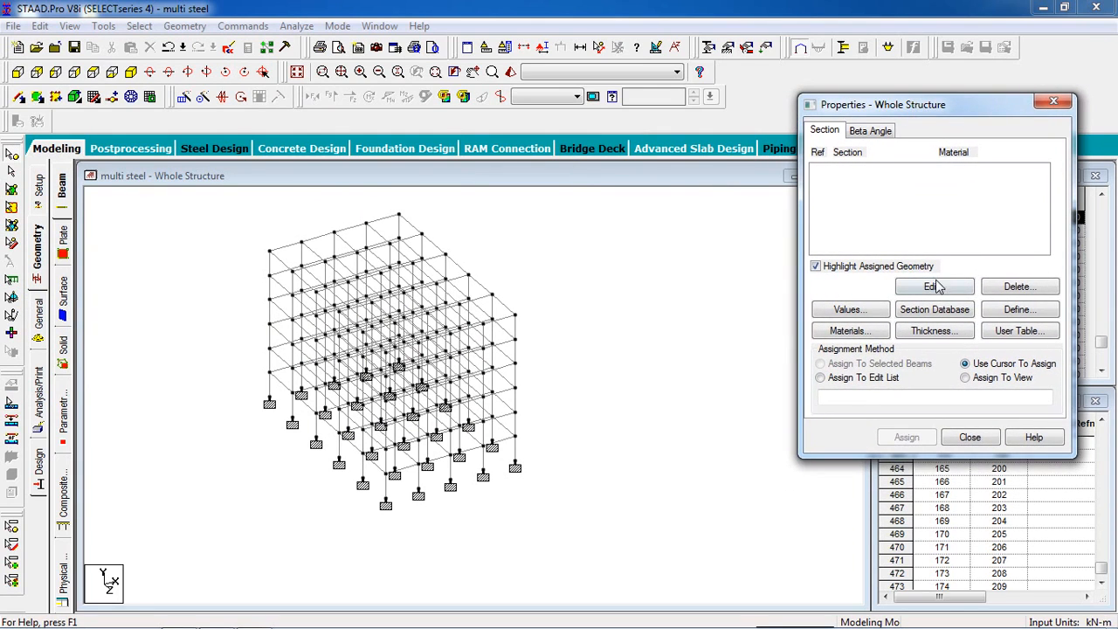
click(947, 316)
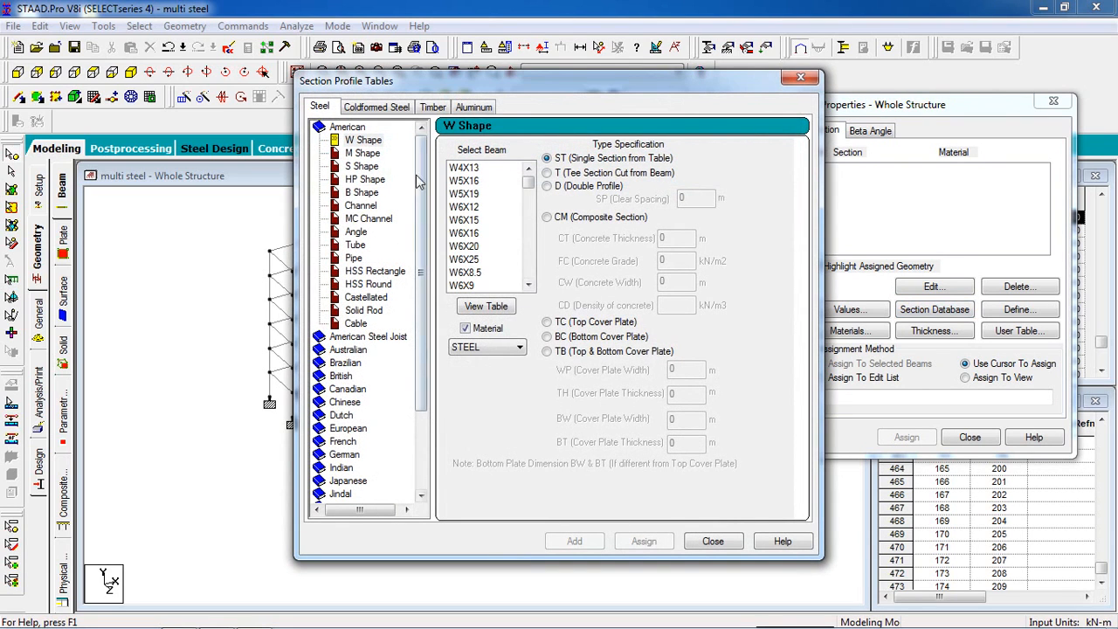
click(347, 469)
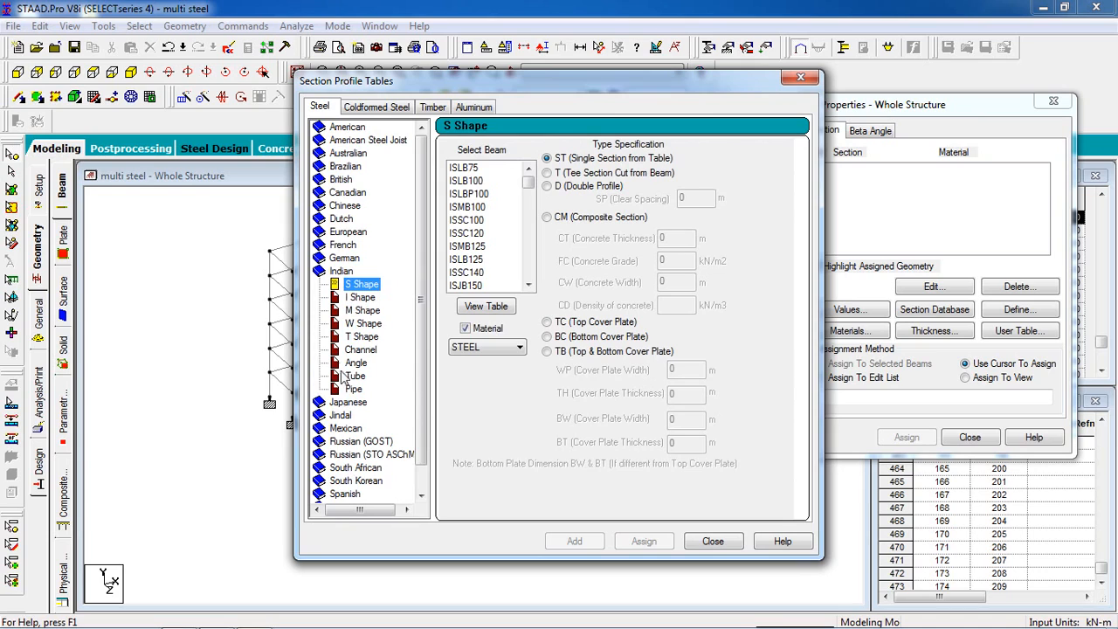
click(361, 298)
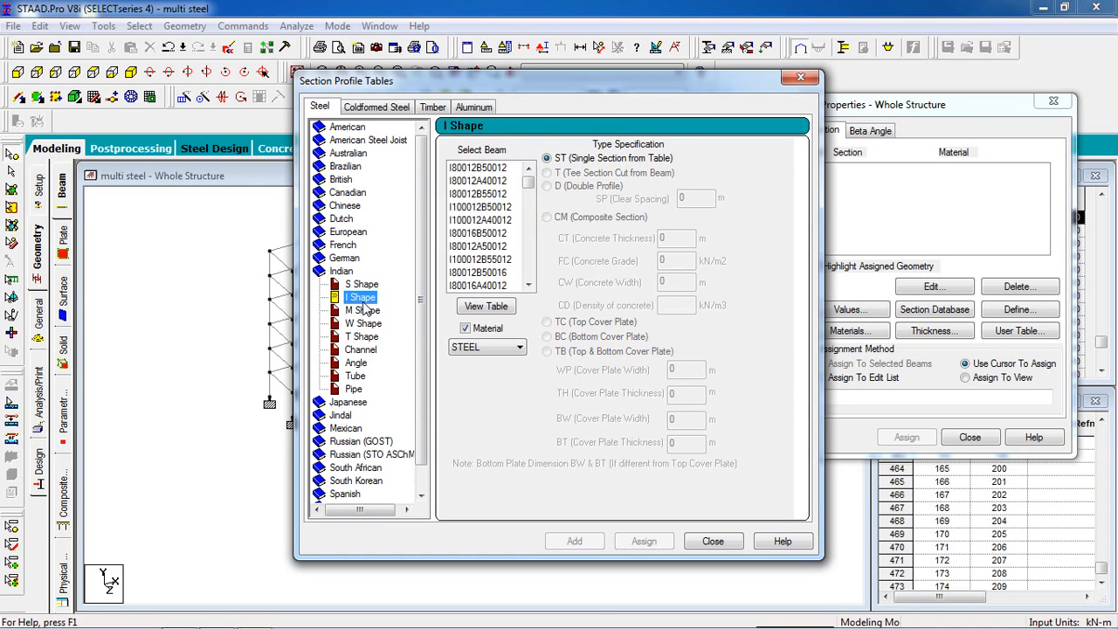
Step: Add the I80012B50016 section in STEEL as a single section from the table and close the profile tables
click(489, 248)
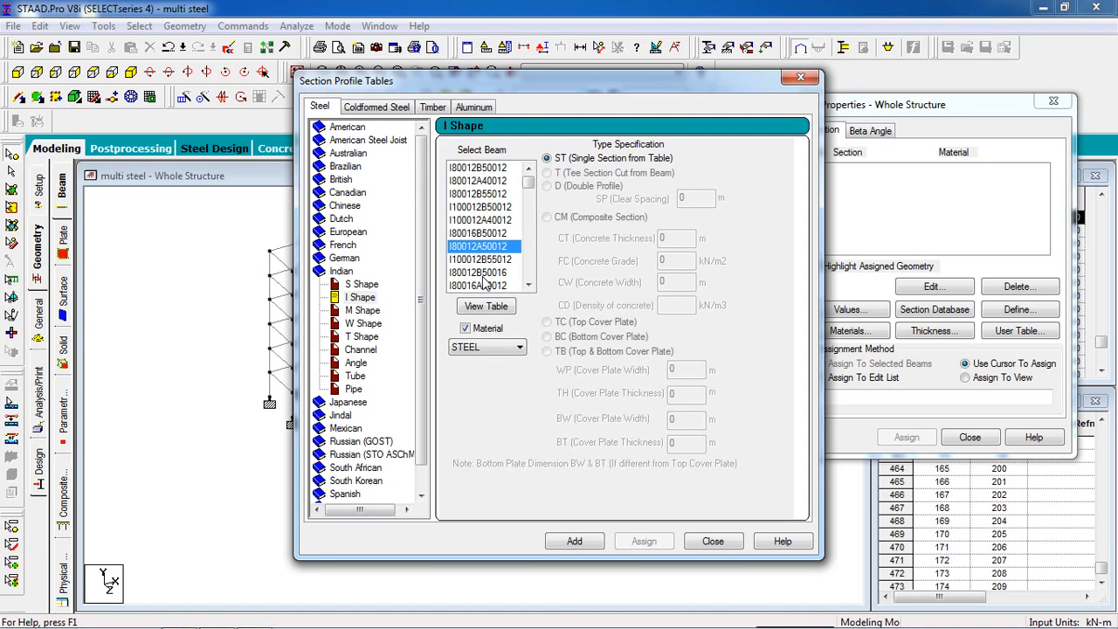
click(490, 272)
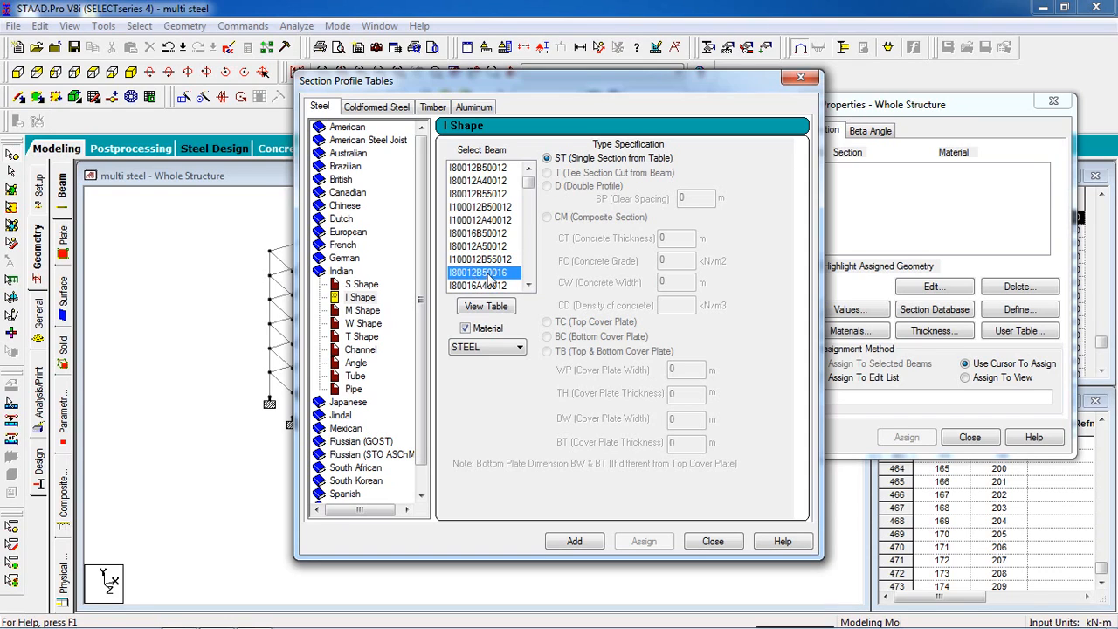
scroll(494, 267, down, 4)
scroll(496, 263, up, 4)
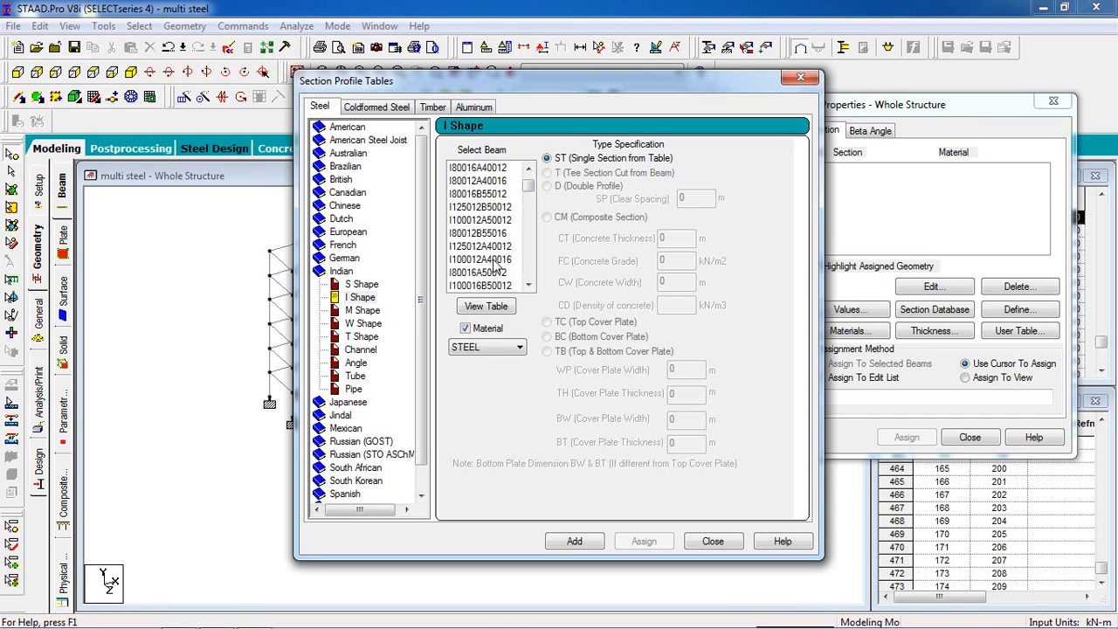
scroll(494, 266, down, 3)
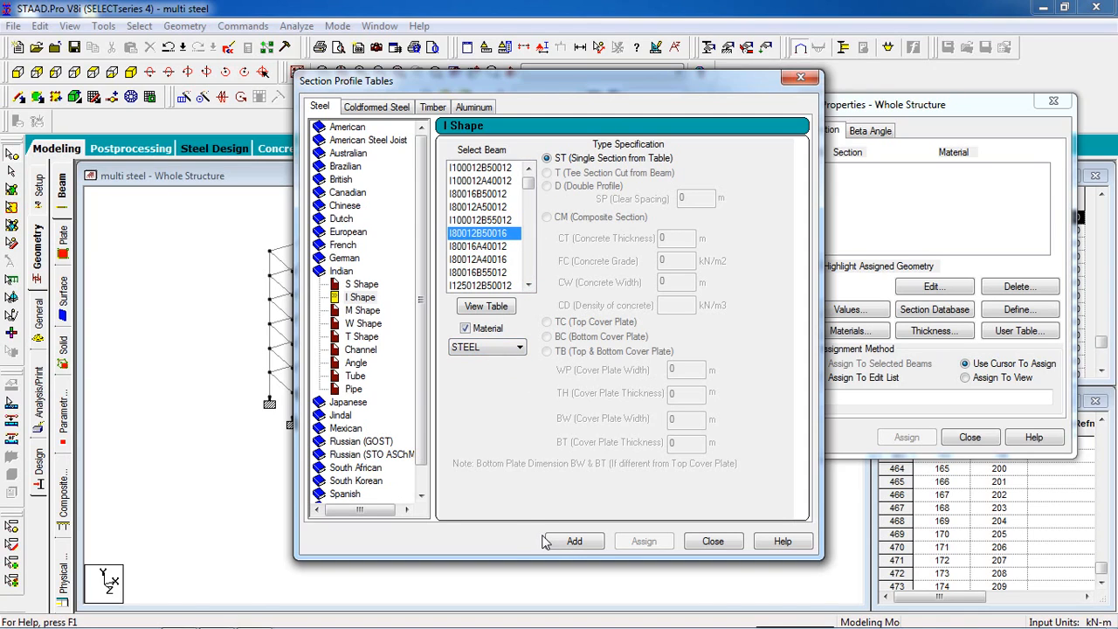
click(572, 542)
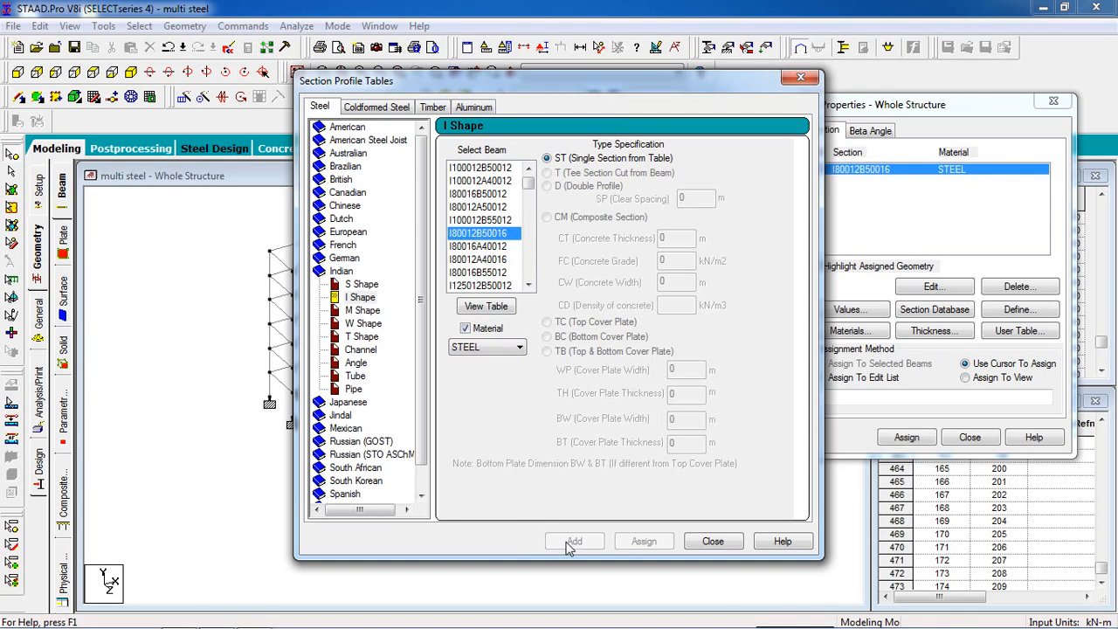
click(712, 541)
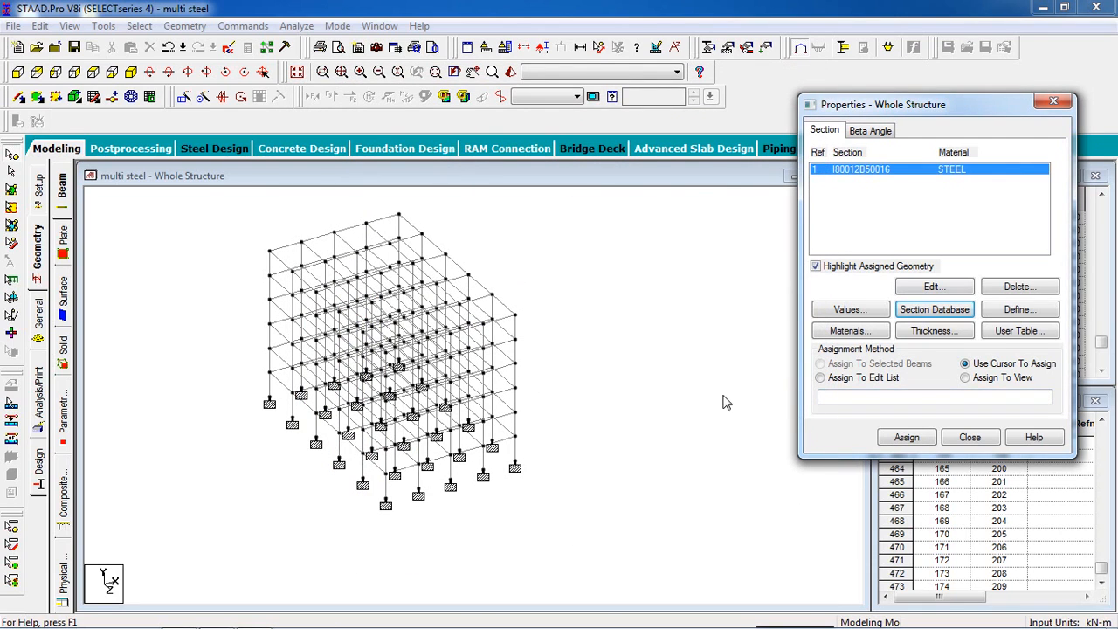
Step: Assign the I80012B50016 section to every member in the view
click(996, 380)
click(905, 437)
click(971, 320)
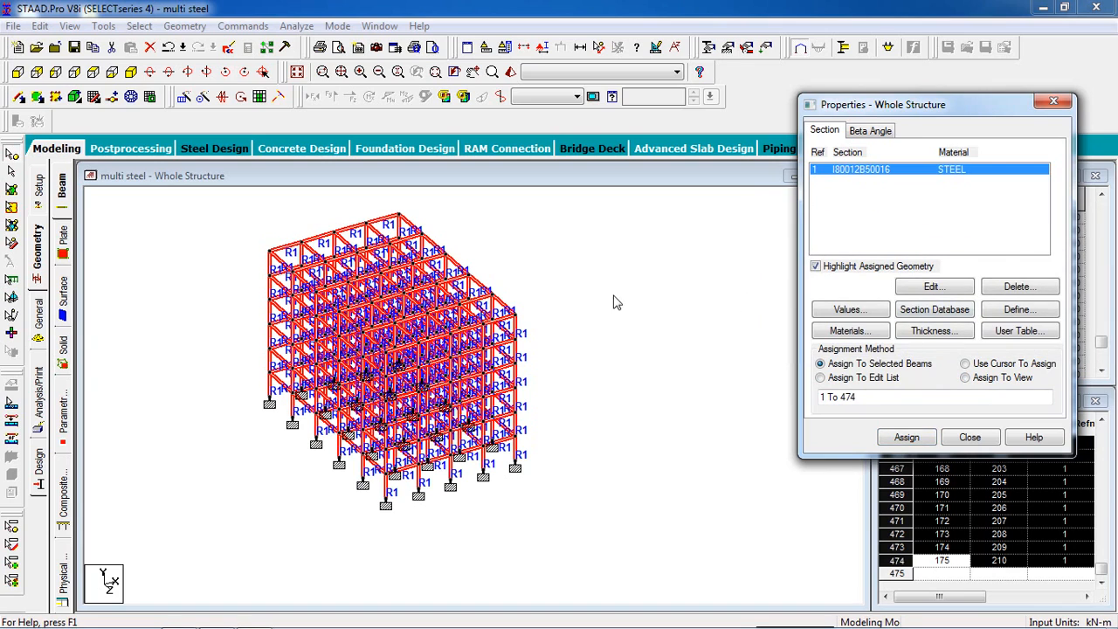
Step: Inspect the frame in a 3D rendered view from several angles, and close the rendering and the member properties
click(509, 73)
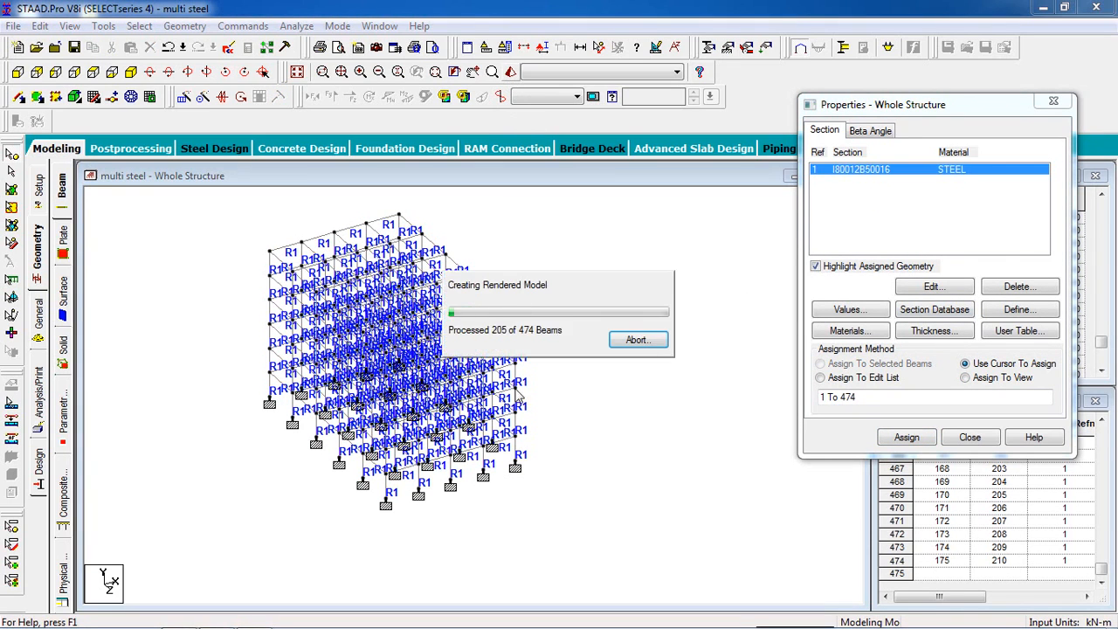
drag(651, 382, 712, 432)
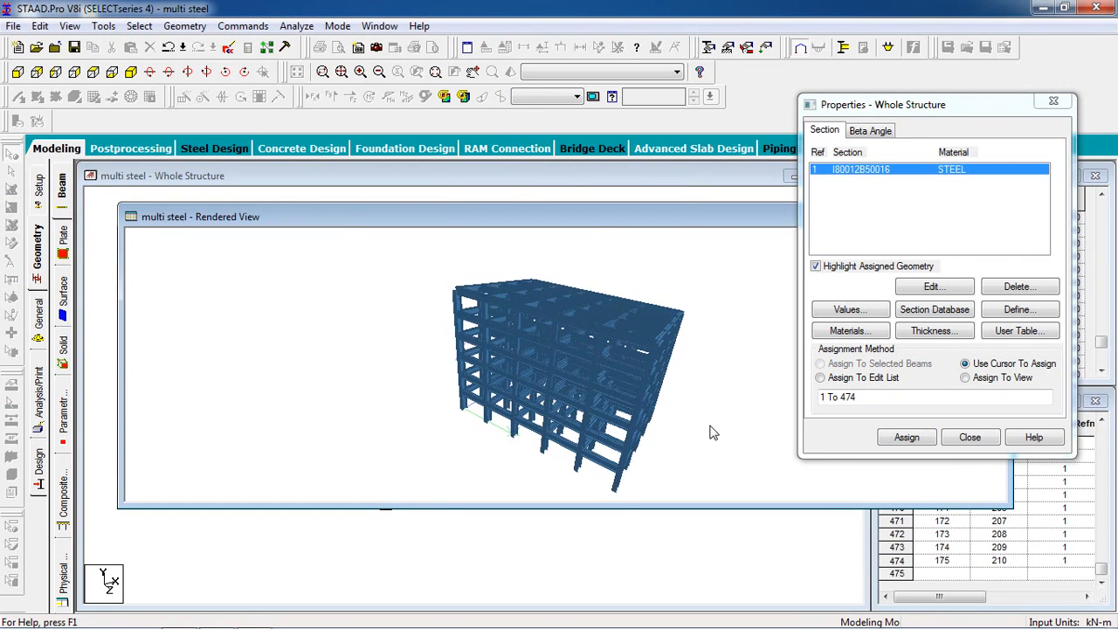
drag(602, 339, 494, 611)
drag(744, 219, 496, 219)
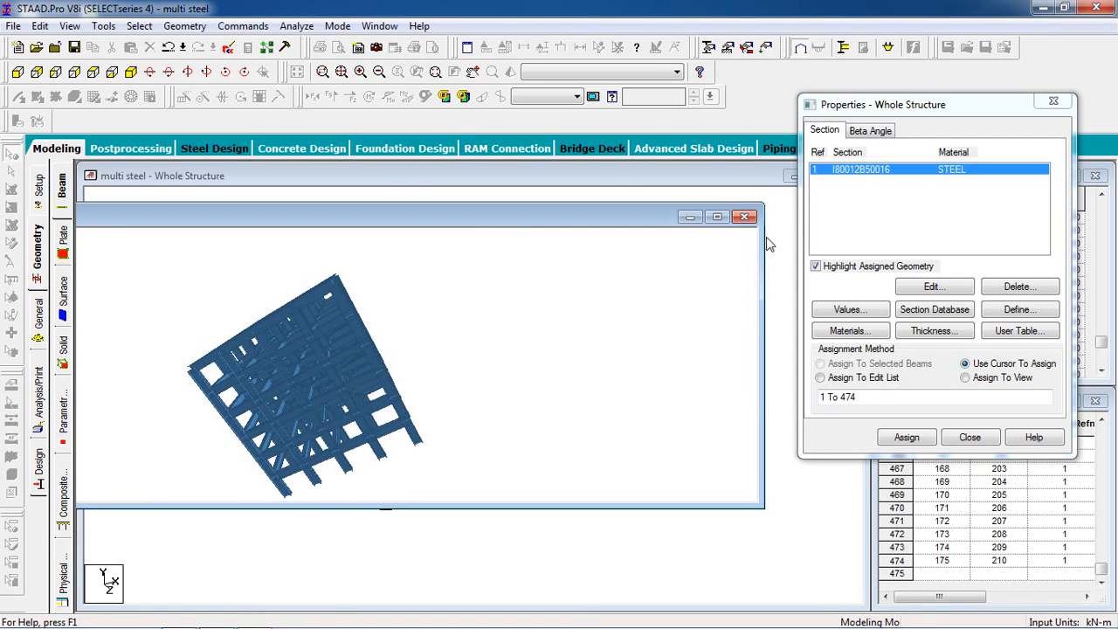
click(744, 217)
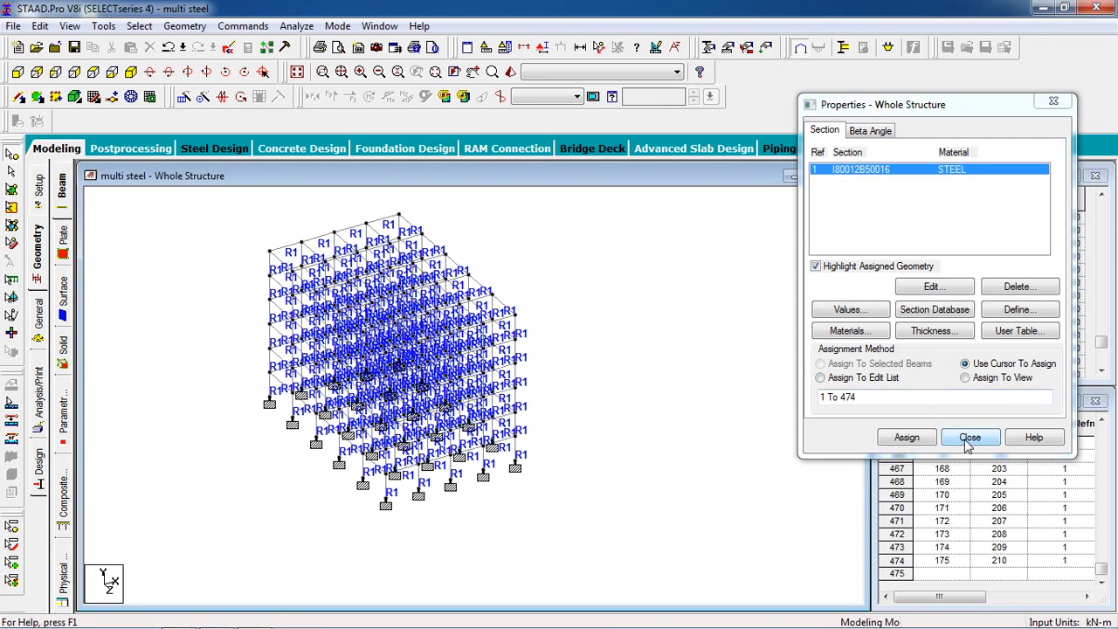
click(969, 437)
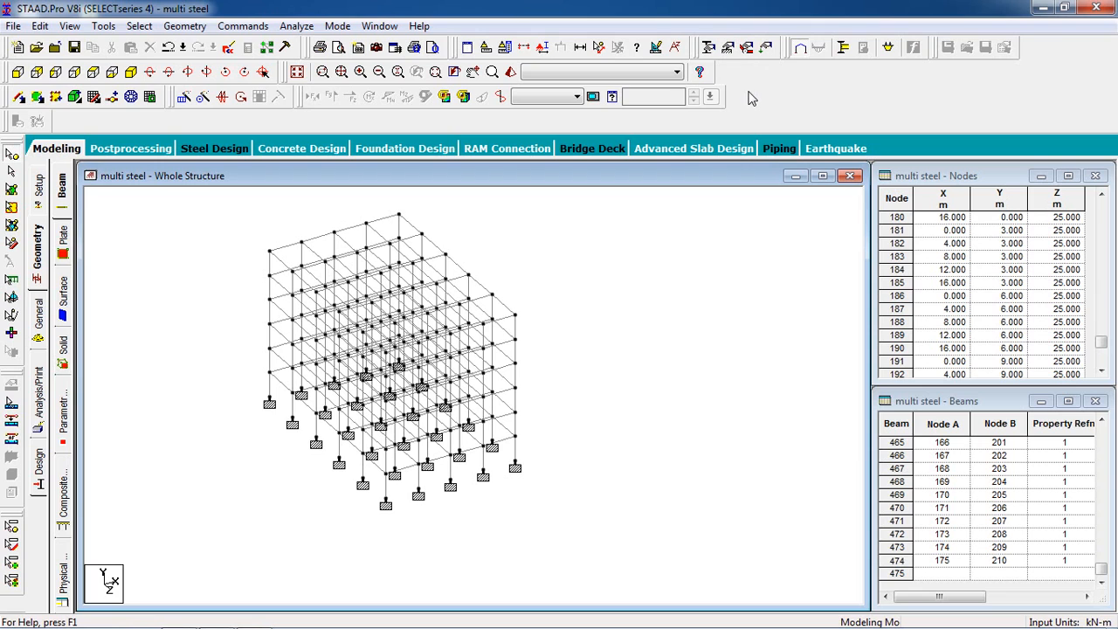
Step: Add primary load case 1 with loading type Dead and the title Dead
click(766, 48)
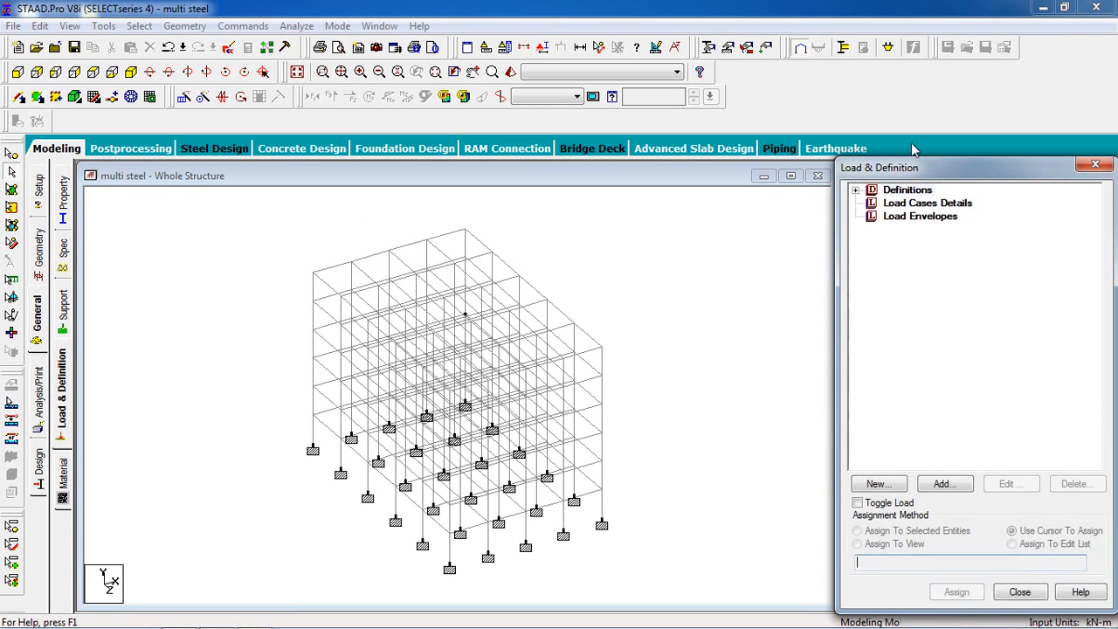
click(915, 204)
click(942, 483)
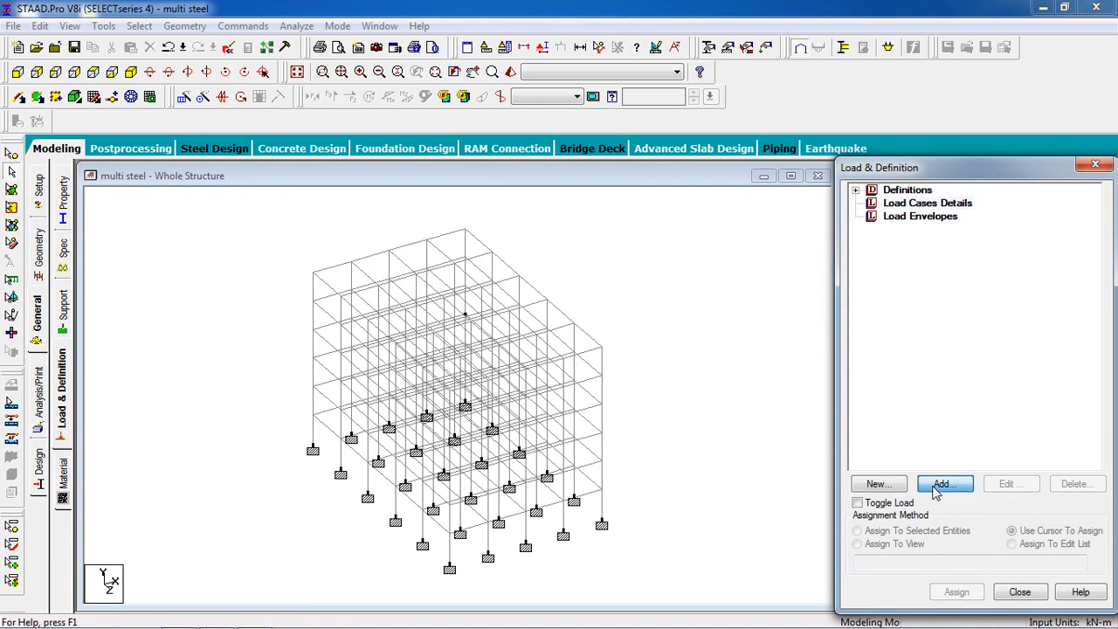
click(614, 233)
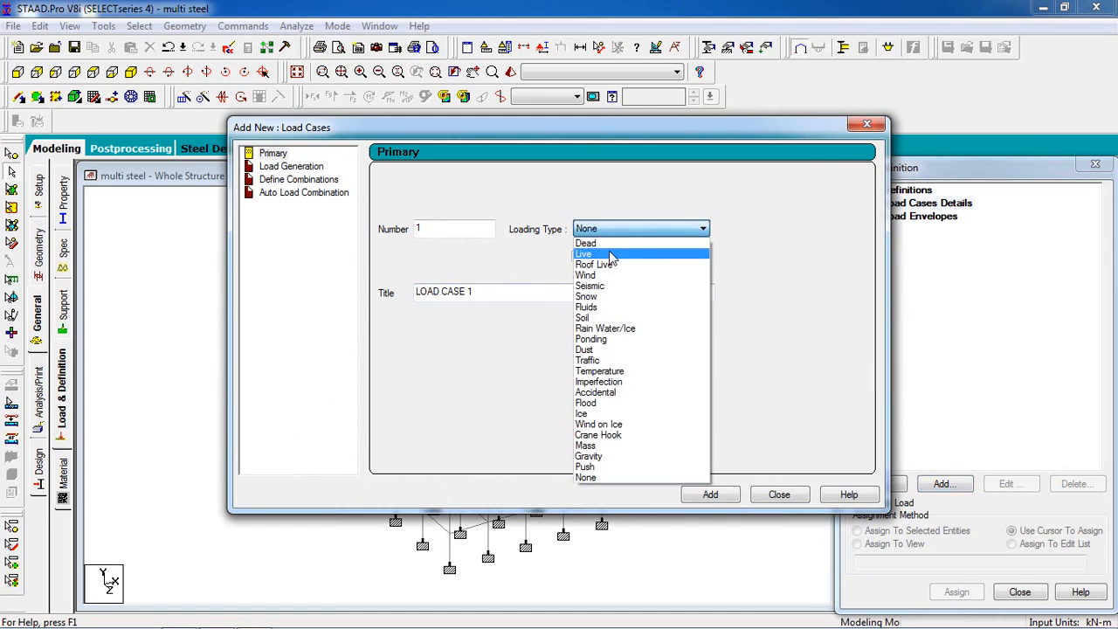
click(590, 242)
drag(482, 291, 331, 299)
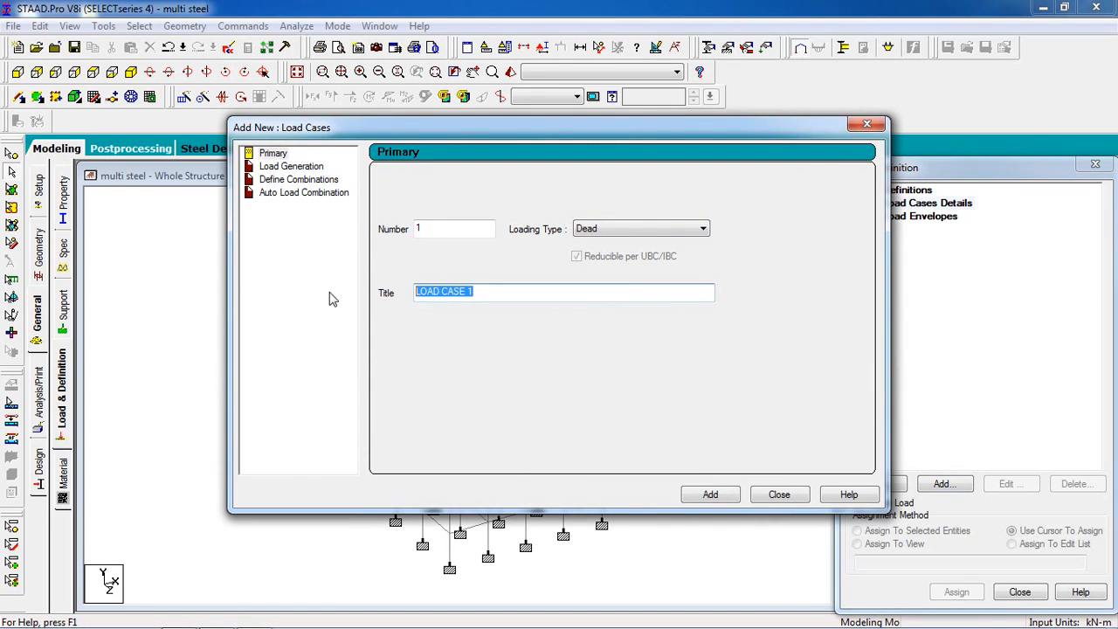
text(Dead)
click(706, 494)
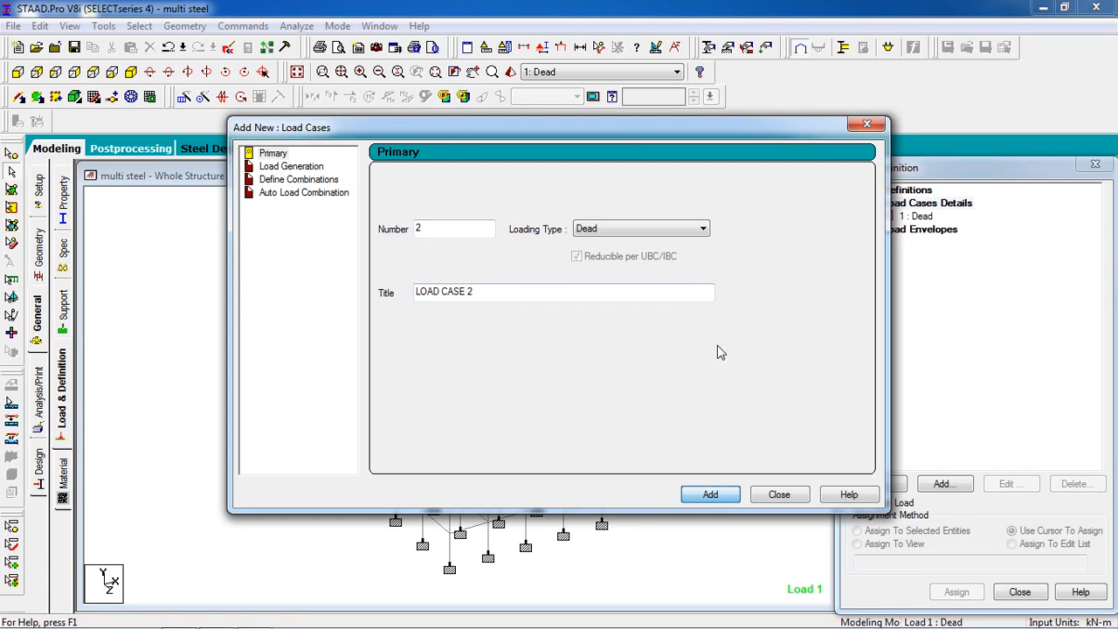
Step: Add primary load case 2 with loading type Live and the title Live, and finish adding load cases
click(684, 231)
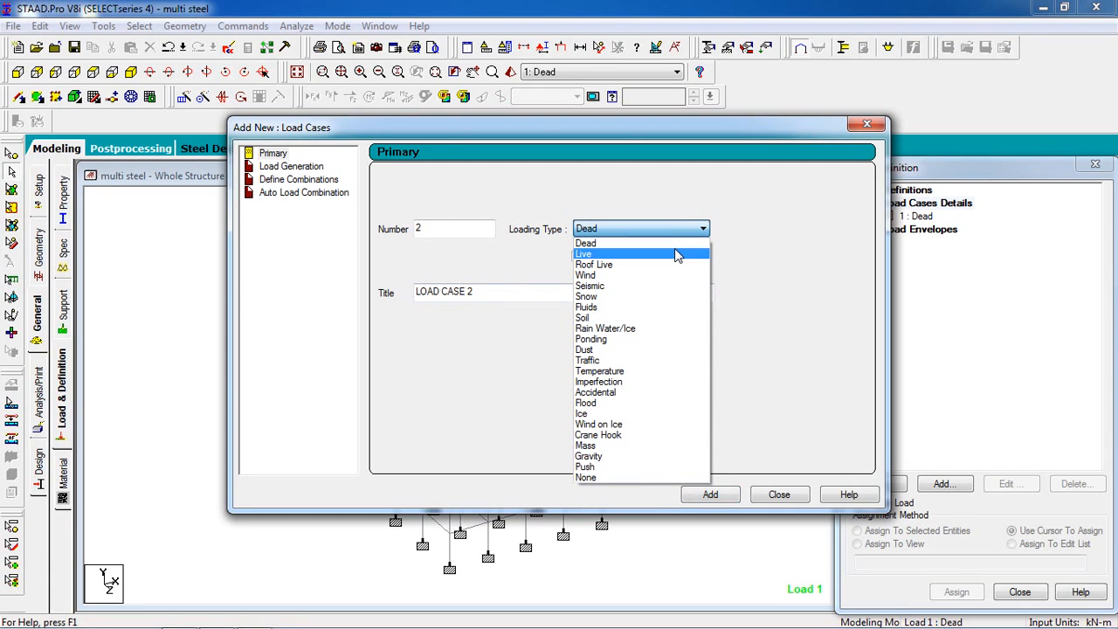
click(674, 254)
click(479, 291)
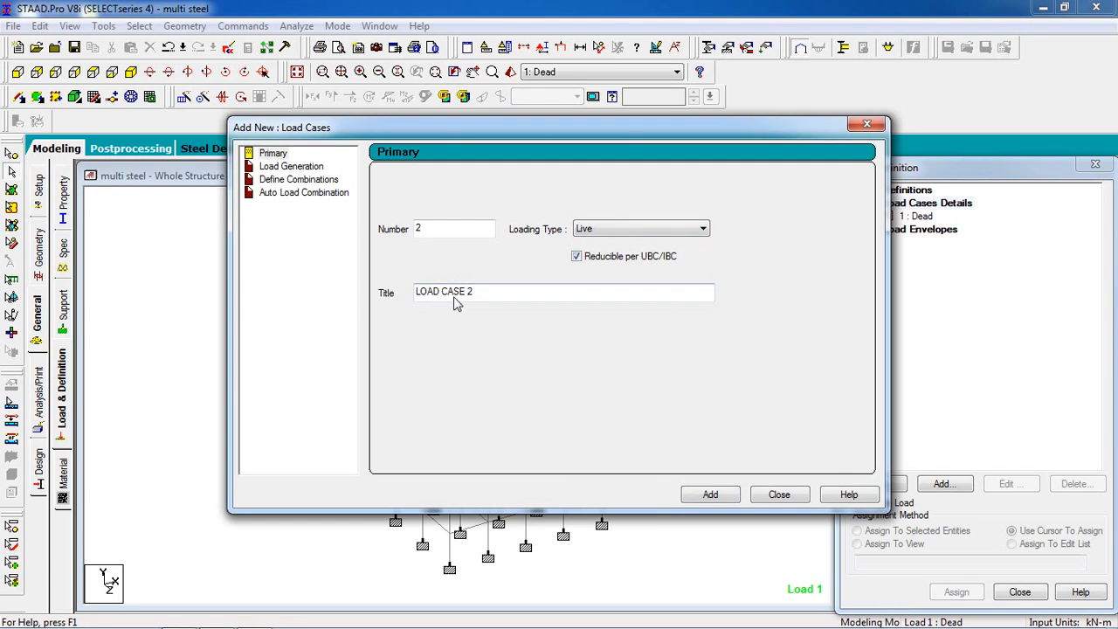
drag(483, 295, 379, 302)
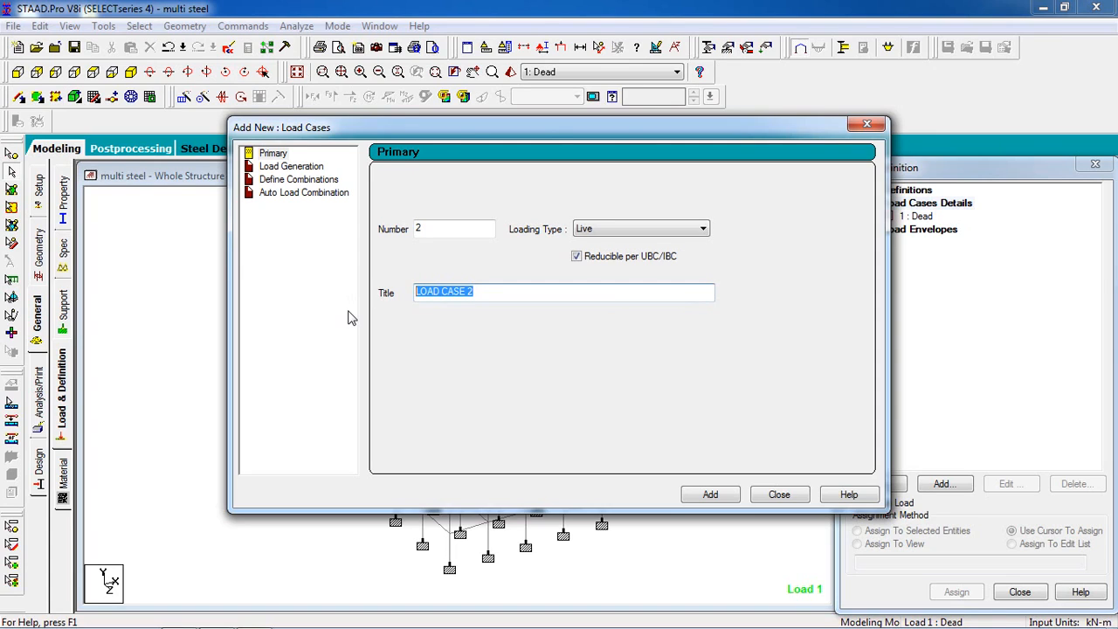
text(Live)
click(707, 499)
click(778, 494)
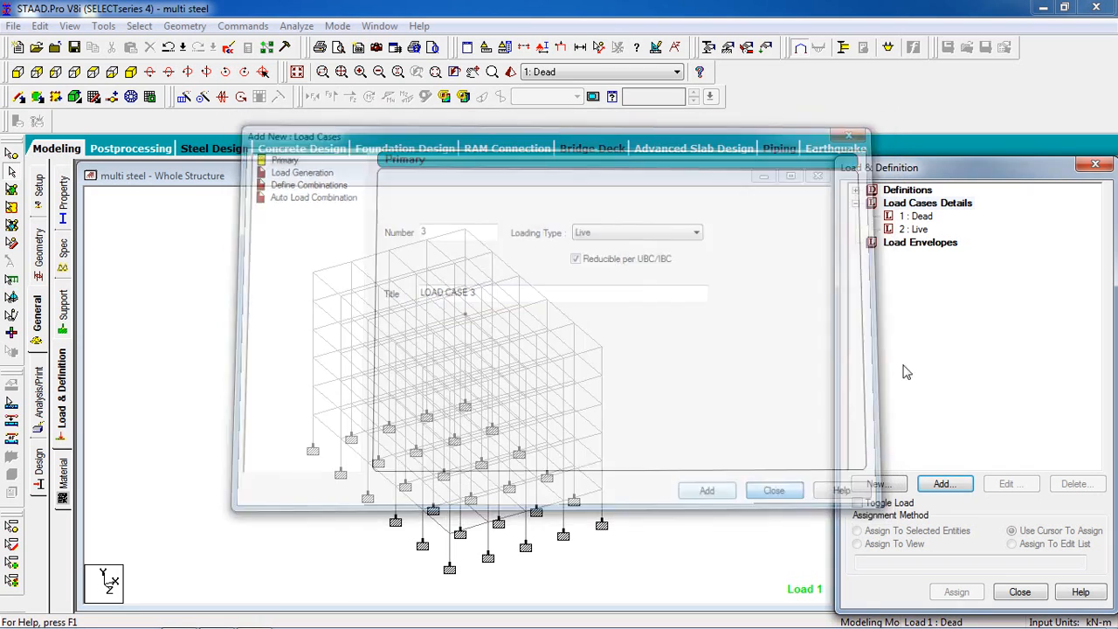
Step: Add a selfweight load in the Y direction with factor -1 to the Dead load case
click(916, 216)
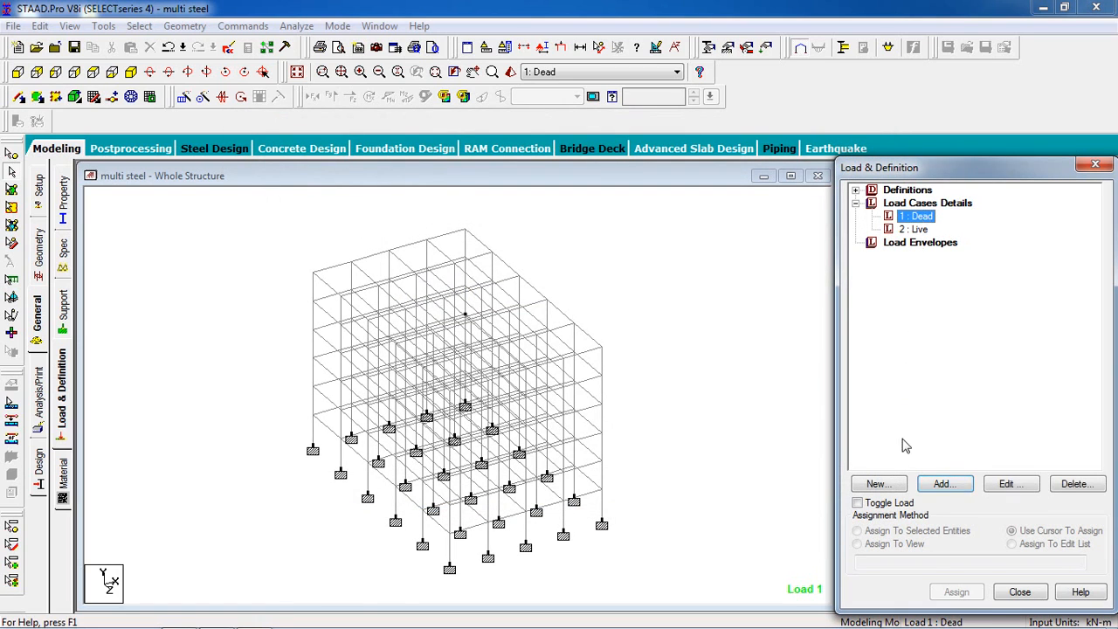
click(944, 485)
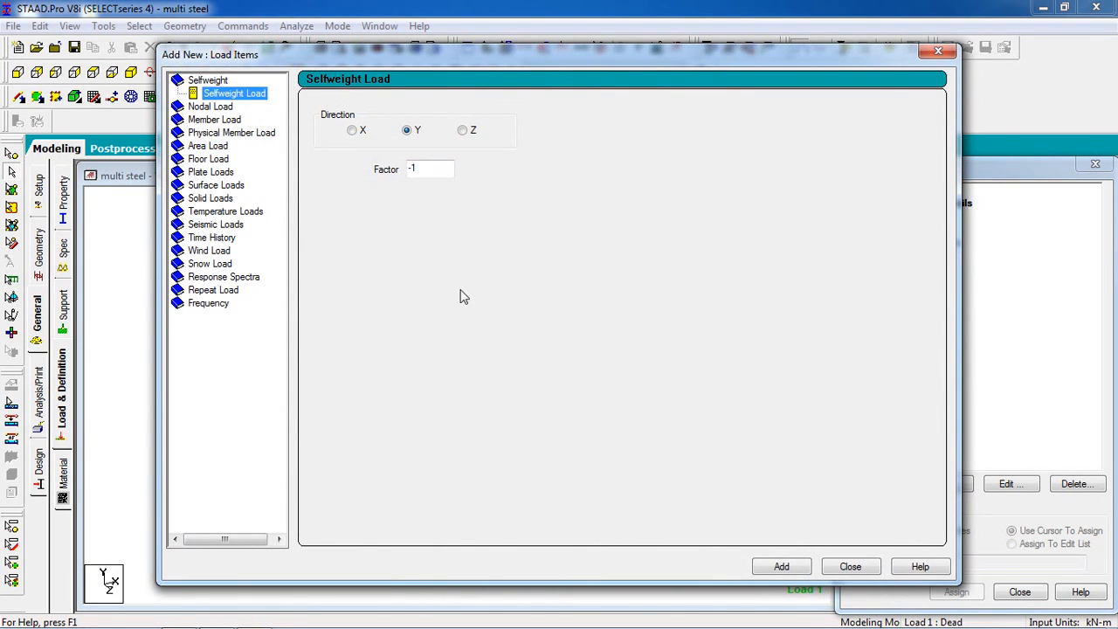
click(784, 567)
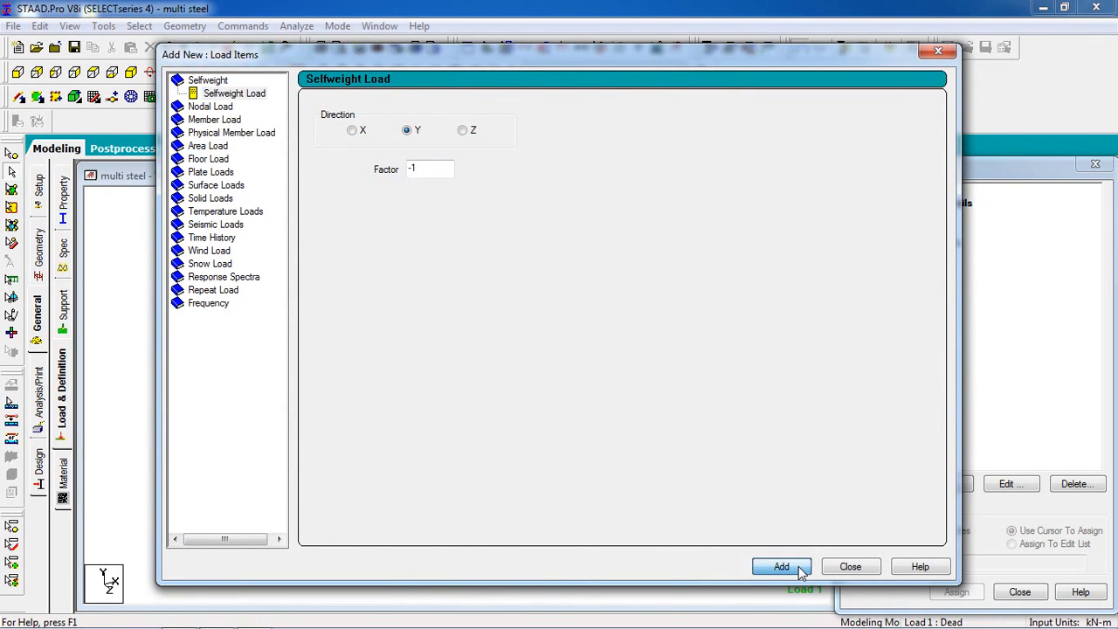
Step: Add a uniform member force of -12 kN/m in the GY direction to the Dead load case
click(215, 120)
click(478, 150)
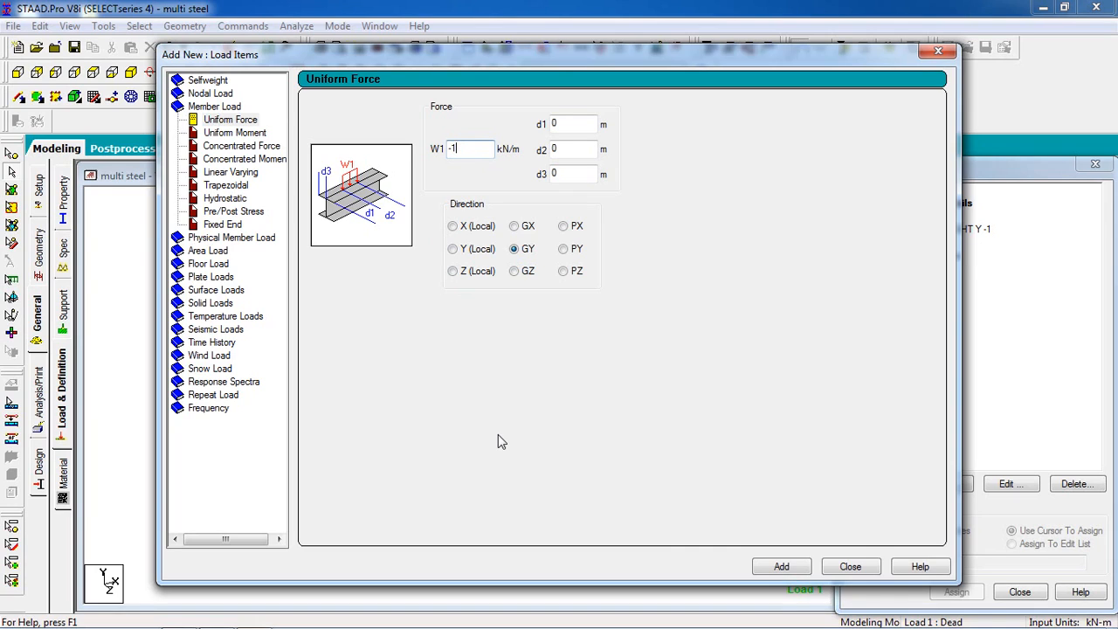
click(780, 567)
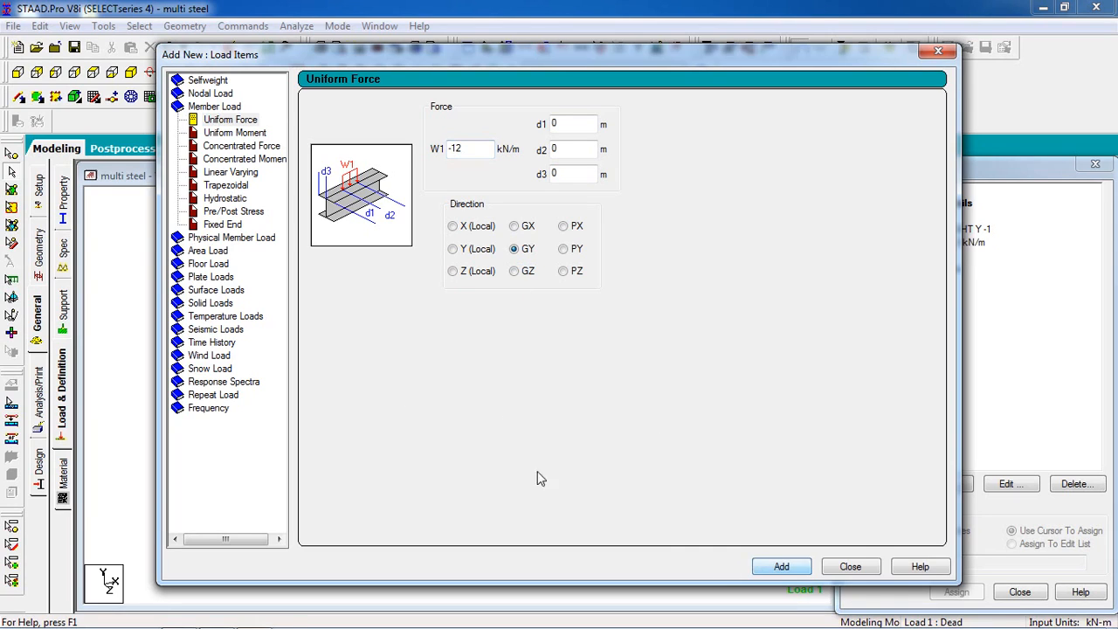
Step: Start a YRANGE floor load for the Dead case with a pressure of -6 kN/m2 in Global Y
click(210, 263)
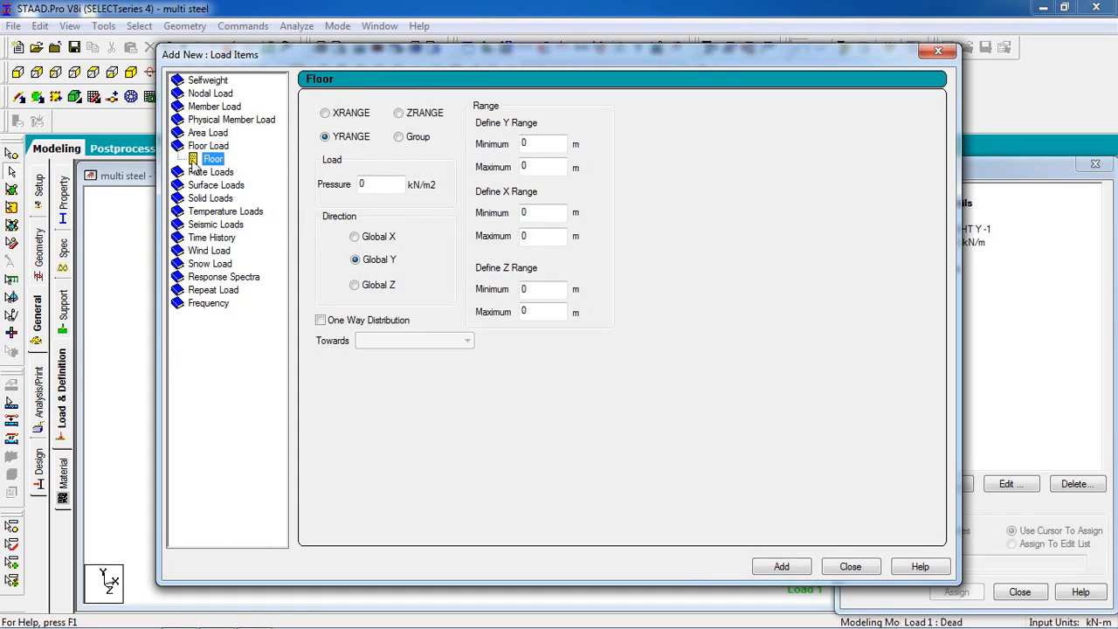
double_click(389, 185)
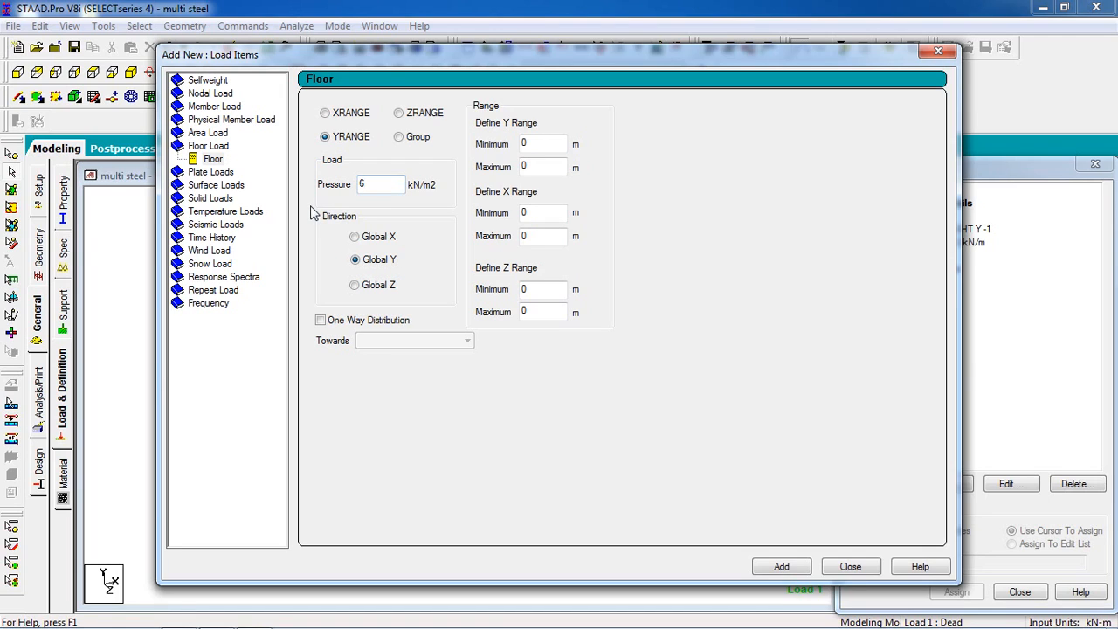
text(-)
Step: Look up the coordinates of the corner nodes at the first floor level and at the roof level
drag(469, 59, 743, 82)
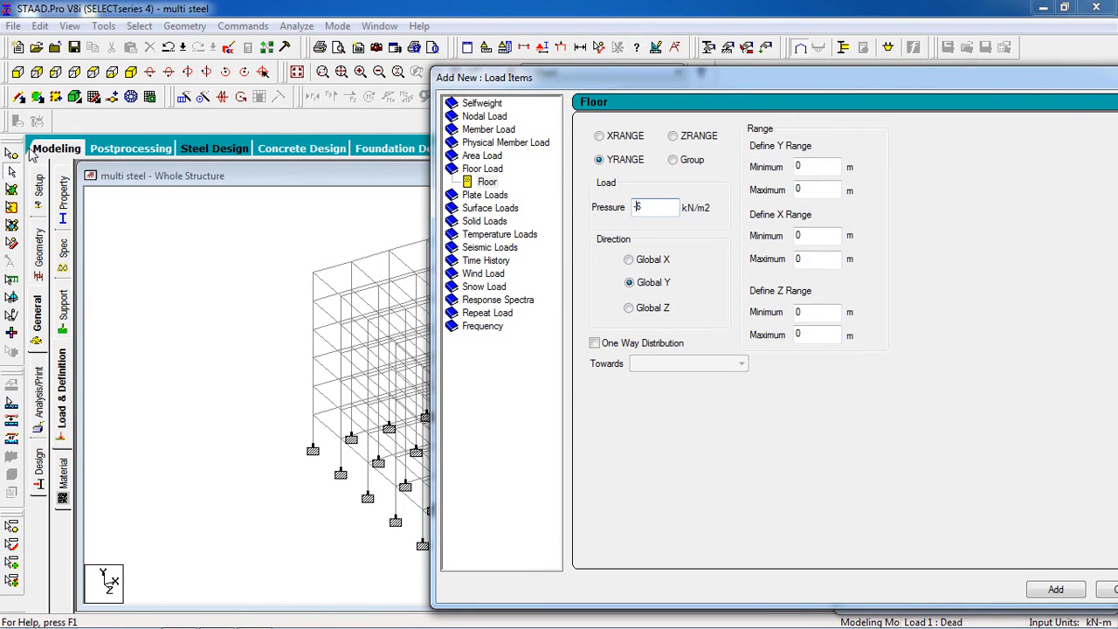
click(259, 461)
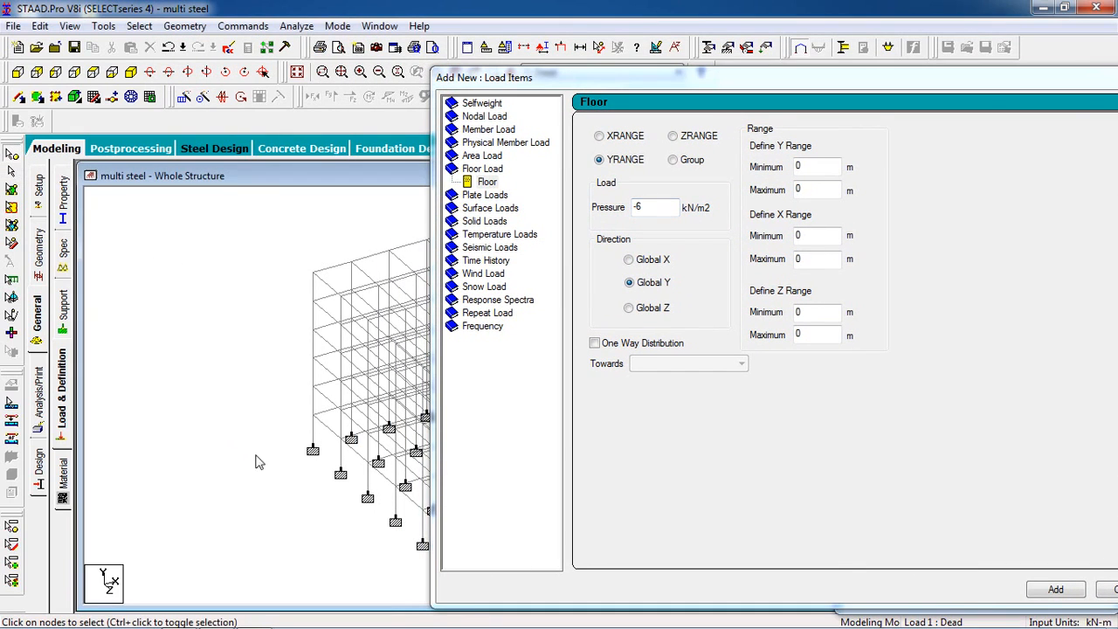
double_click(313, 414)
click(661, 426)
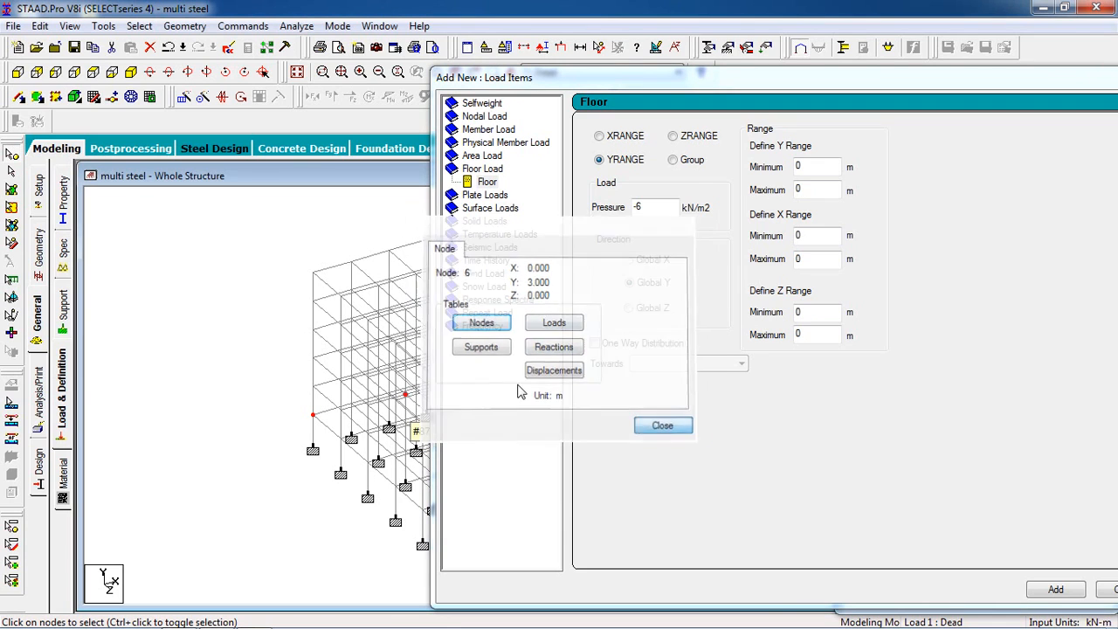
double_click(313, 274)
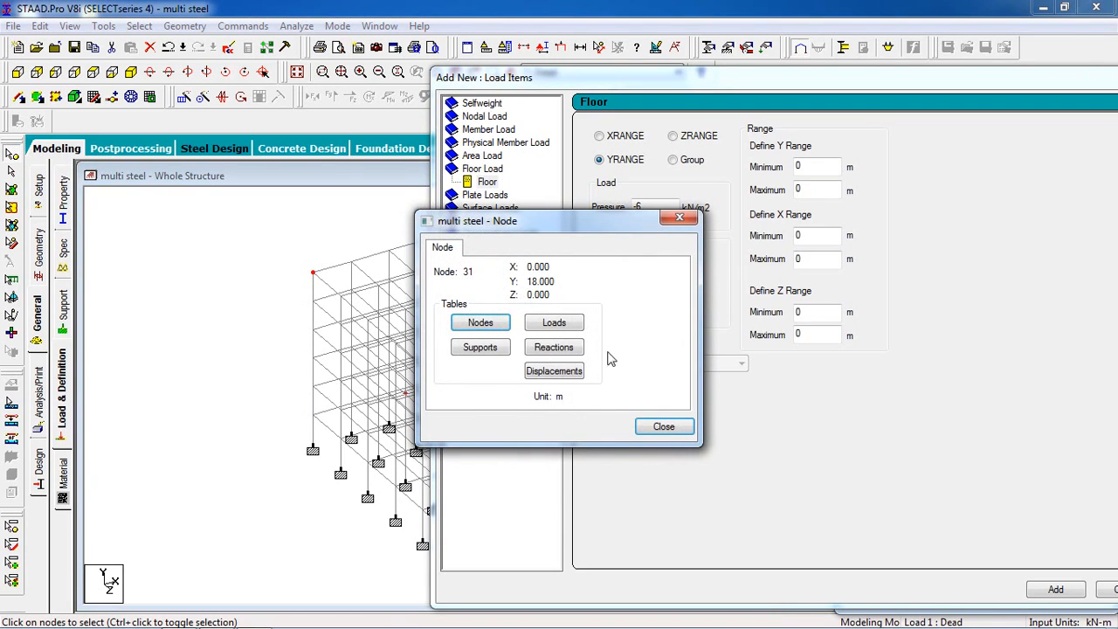
click(664, 426)
Step: Define the floor load's Y range from 3 to 18 m and add it to the Dead load case
click(712, 175)
text(3)
click(803, 191)
text(18)
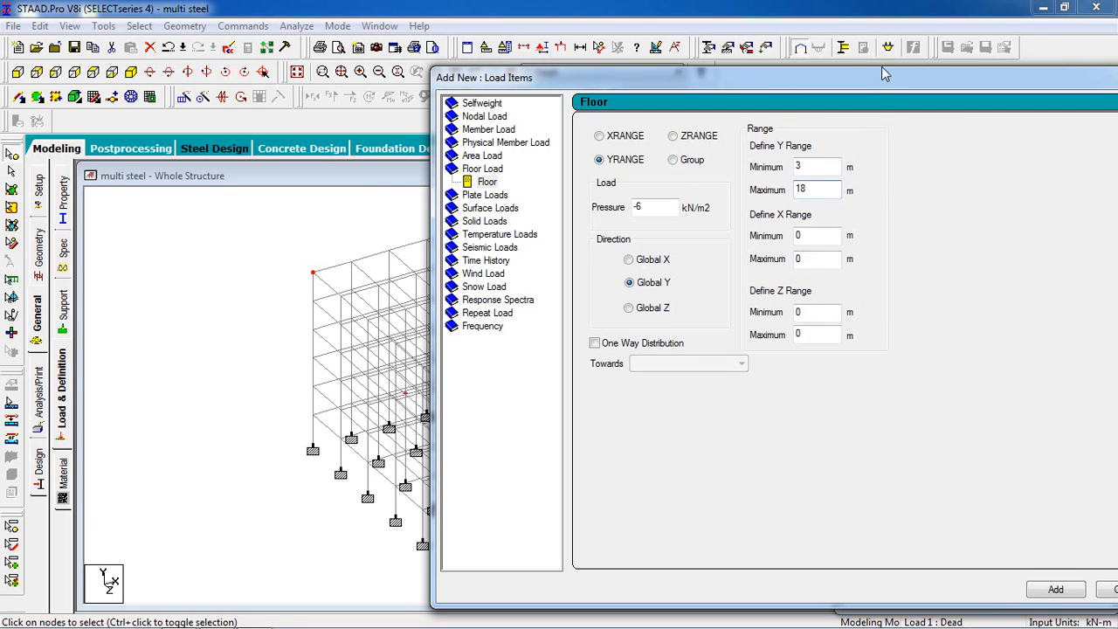
drag(882, 74, 555, 41)
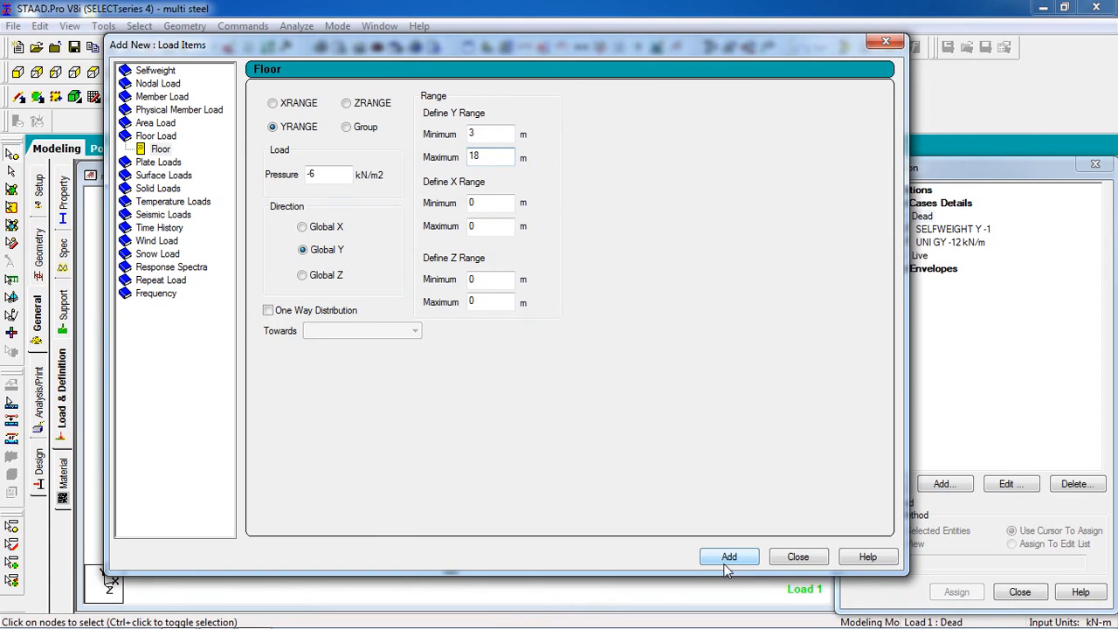
click(728, 557)
click(797, 557)
Step: Assign the selfweight load to the whole view
click(976, 230)
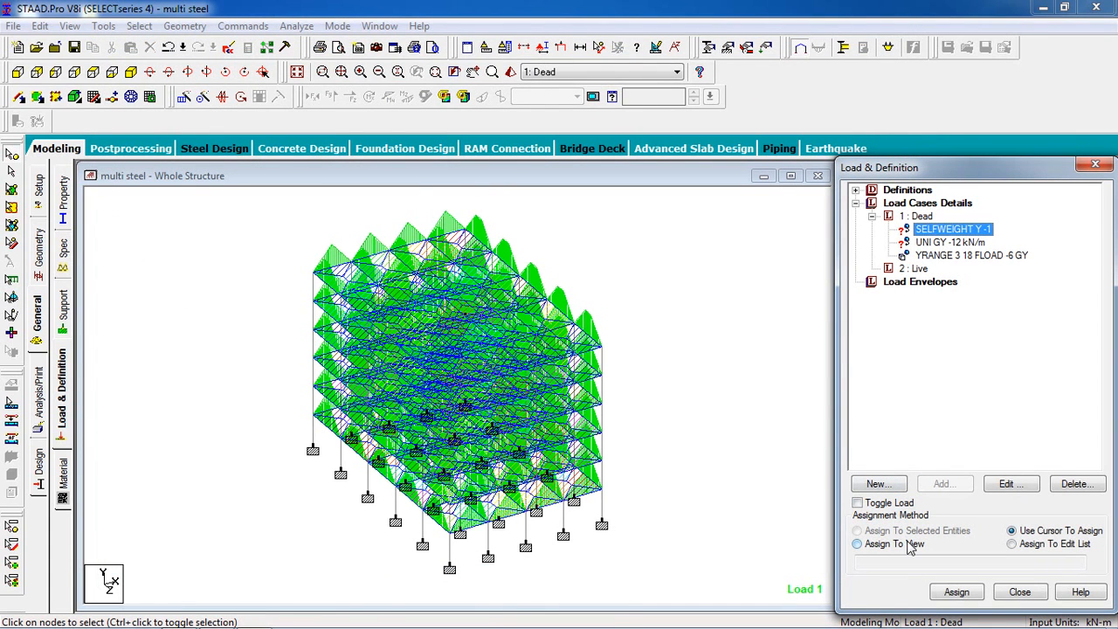
click(911, 544)
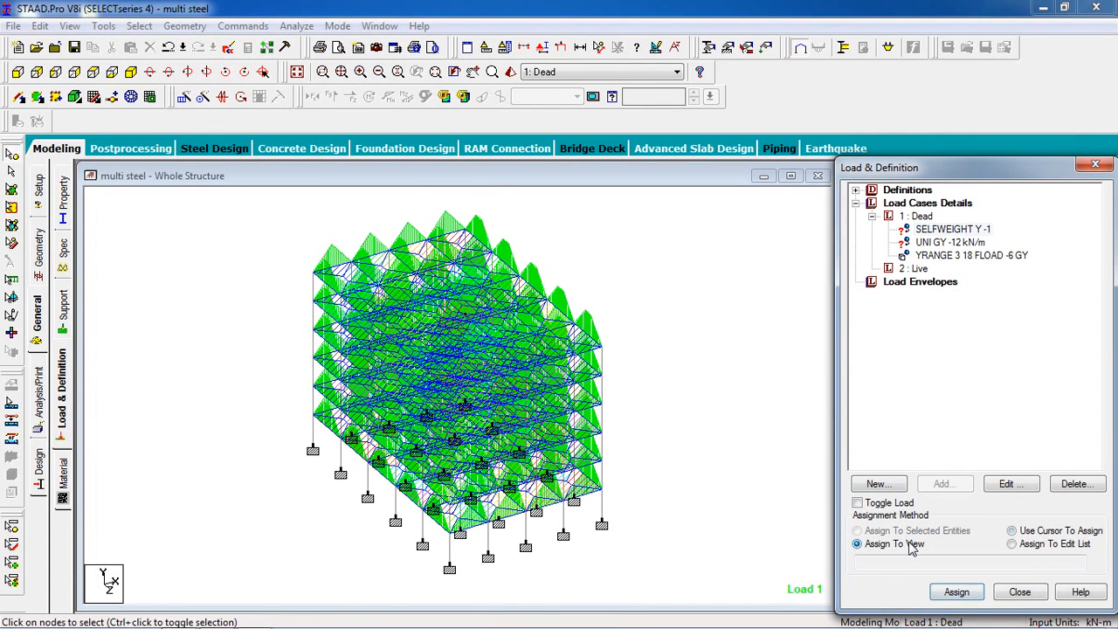
click(957, 592)
click(990, 432)
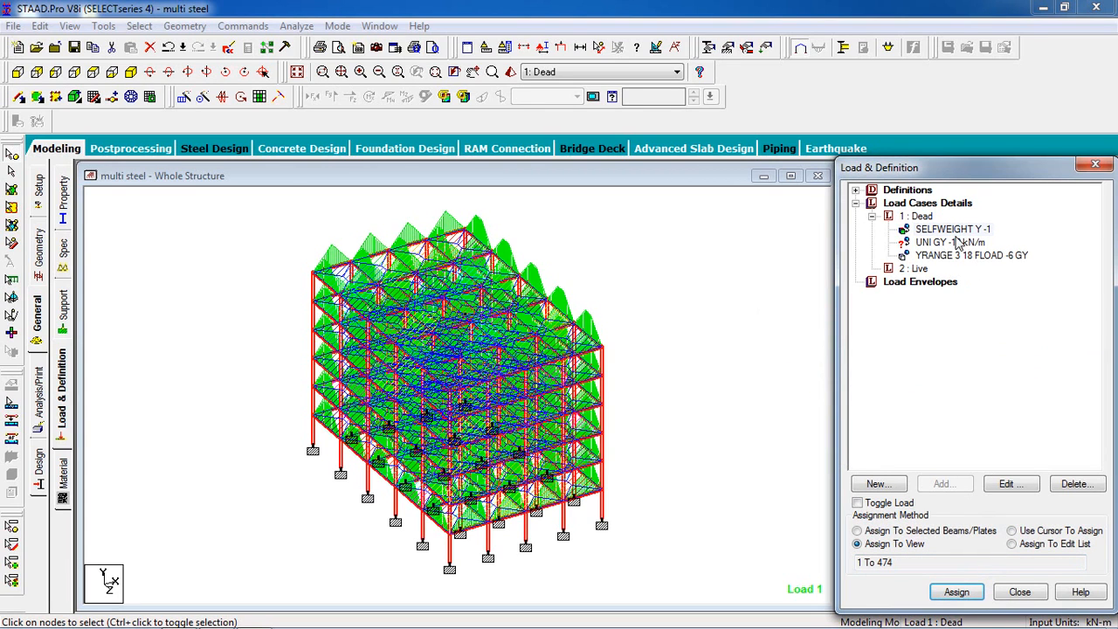
Step: Choose the UNI GY -12 kN/m load and select all horizontal beams parallel to X and Z
click(958, 243)
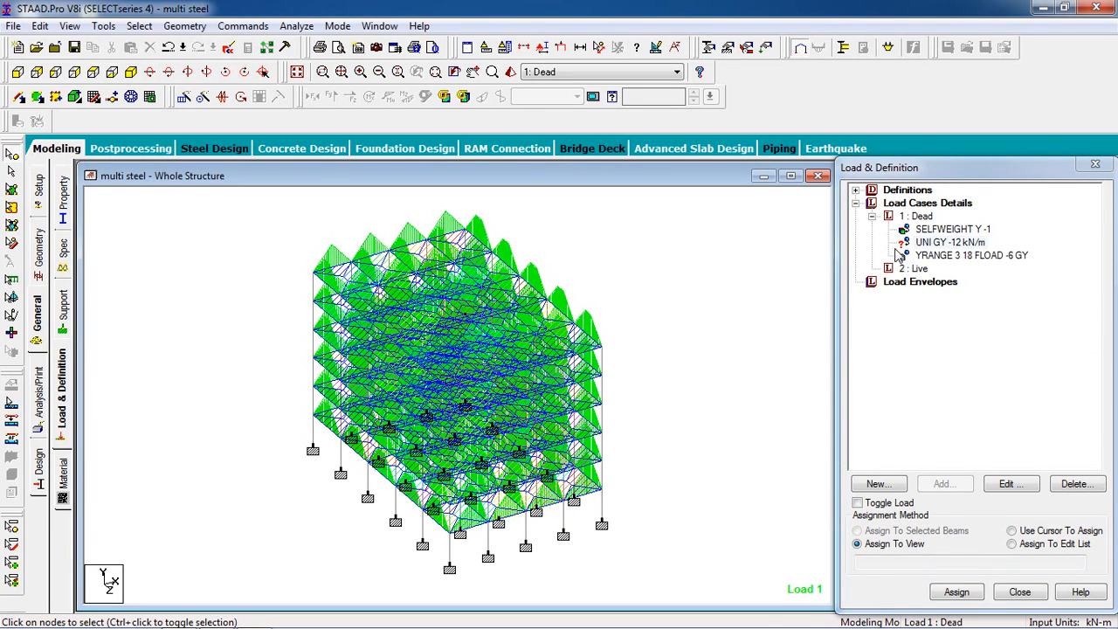
click(952, 242)
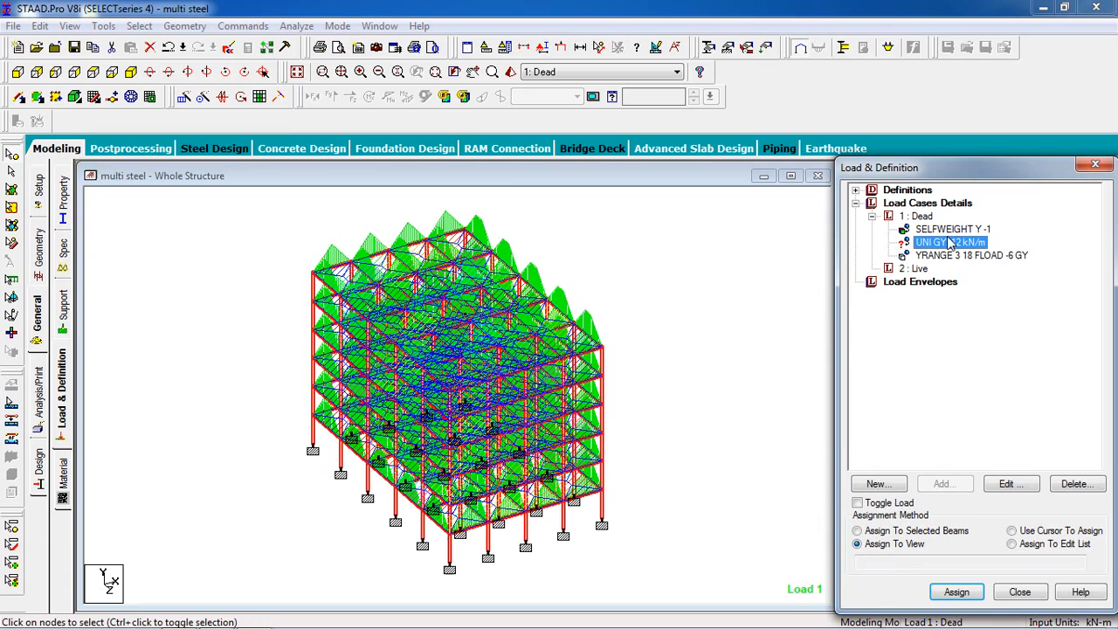
click(140, 25)
click(175, 90)
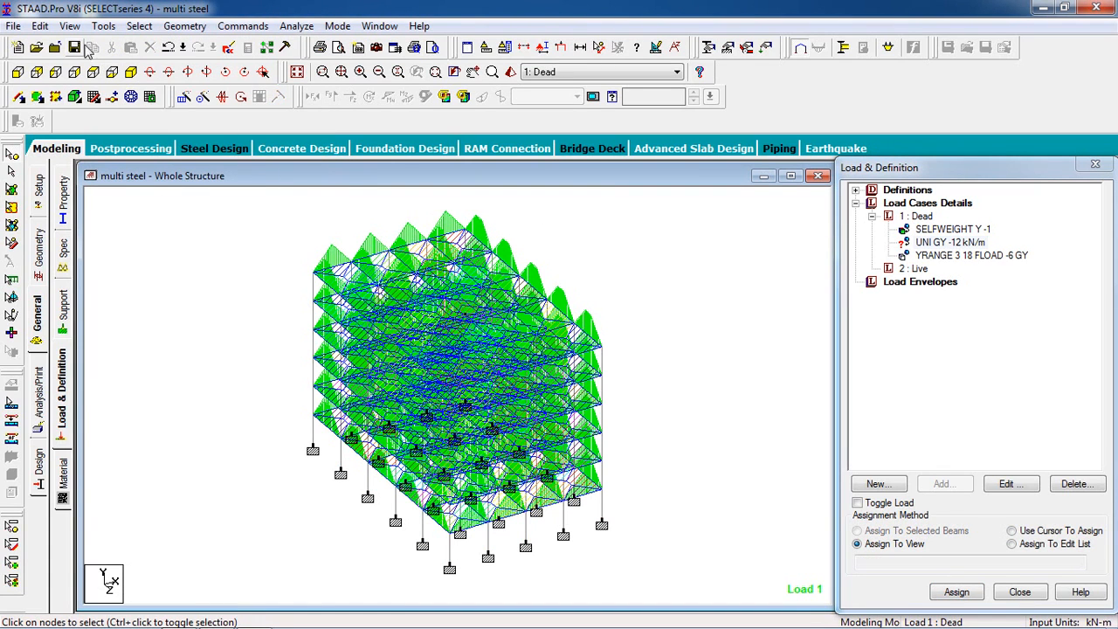
click(913, 242)
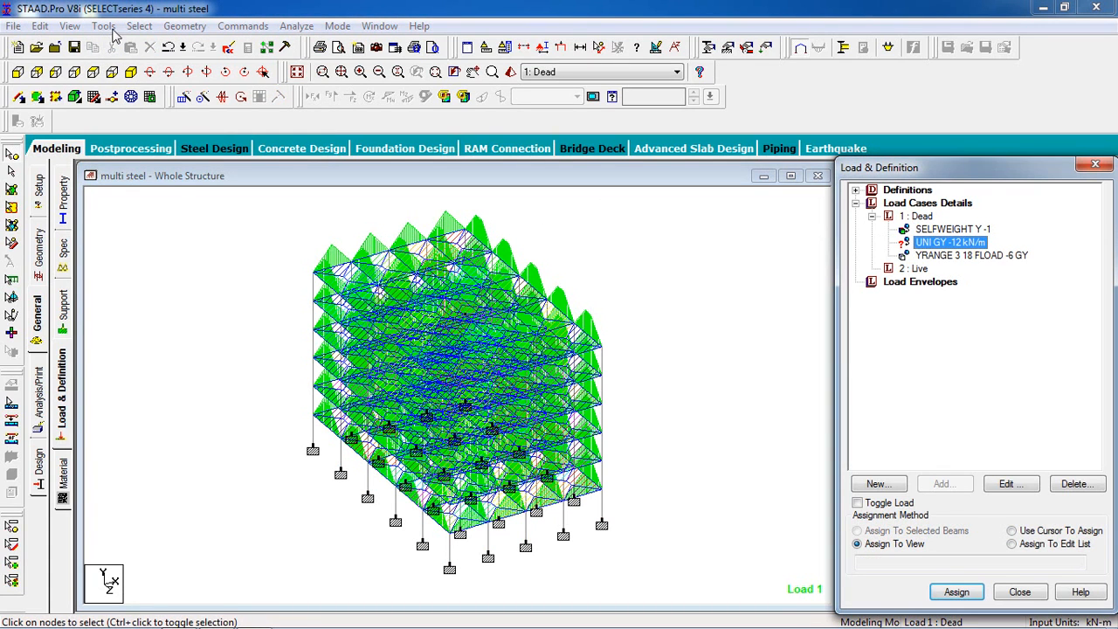
click(139, 26)
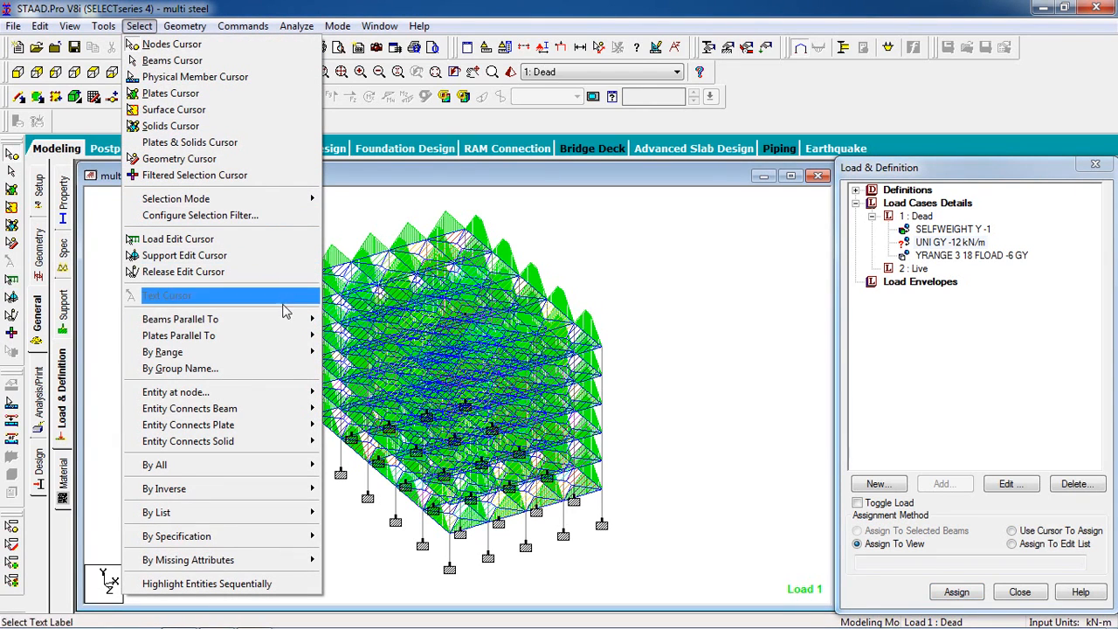
click(336, 319)
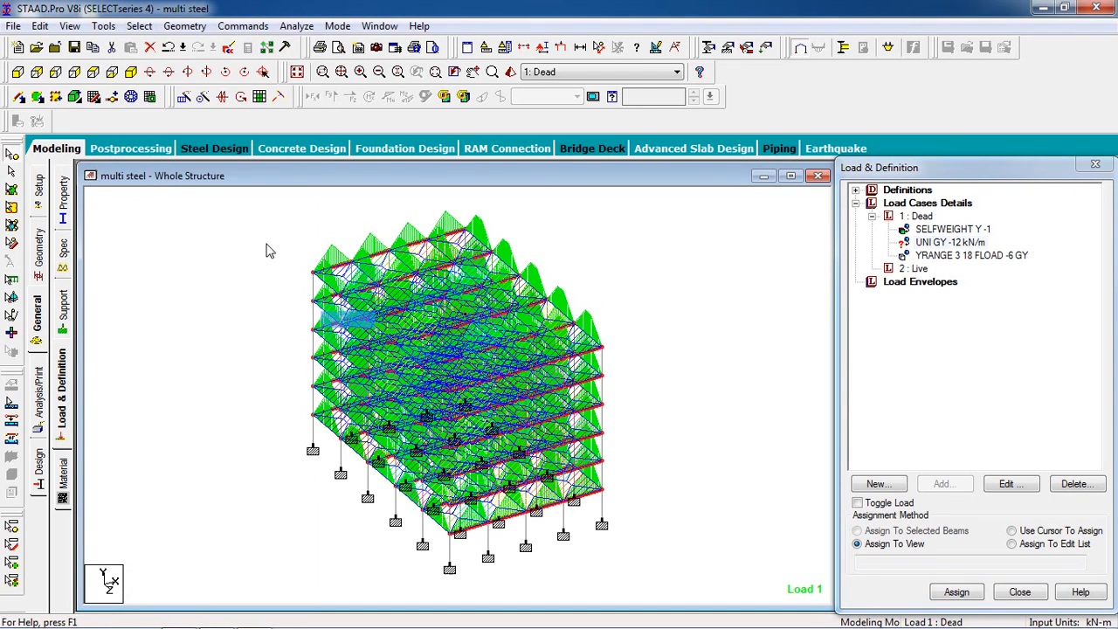
click(140, 26)
mouse_move(245, 322)
click(341, 344)
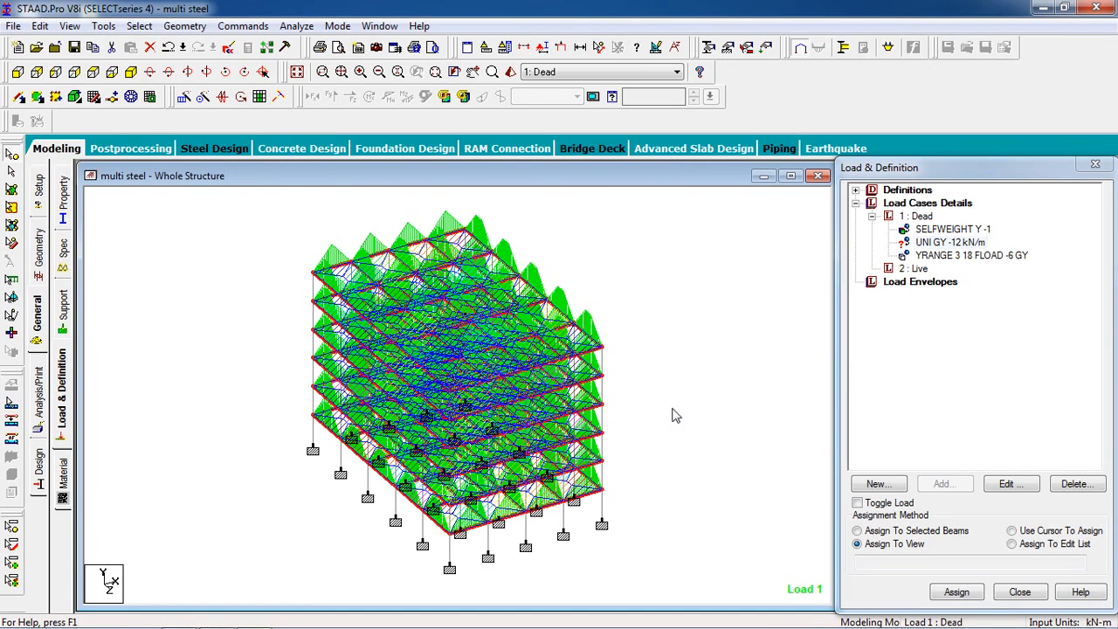
Step: Assign the uniform load to the selected beams and clear the selection
click(906, 535)
click(957, 591)
click(995, 435)
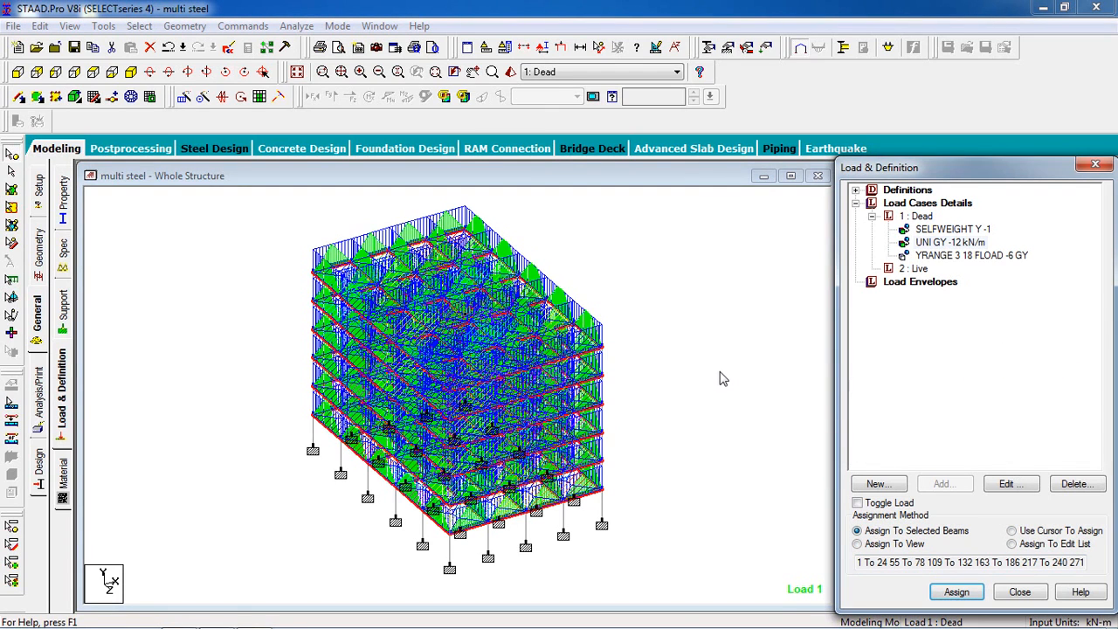
click(717, 377)
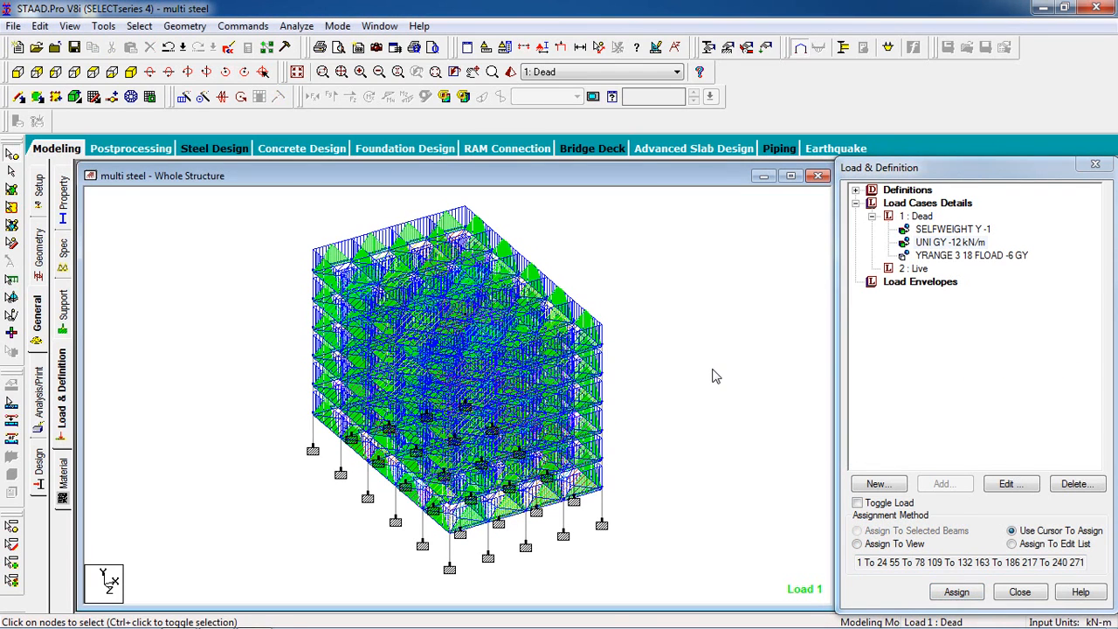
Step: Review which members carry the uniform load and the selfweight, and clear the highlighting
click(964, 242)
click(965, 229)
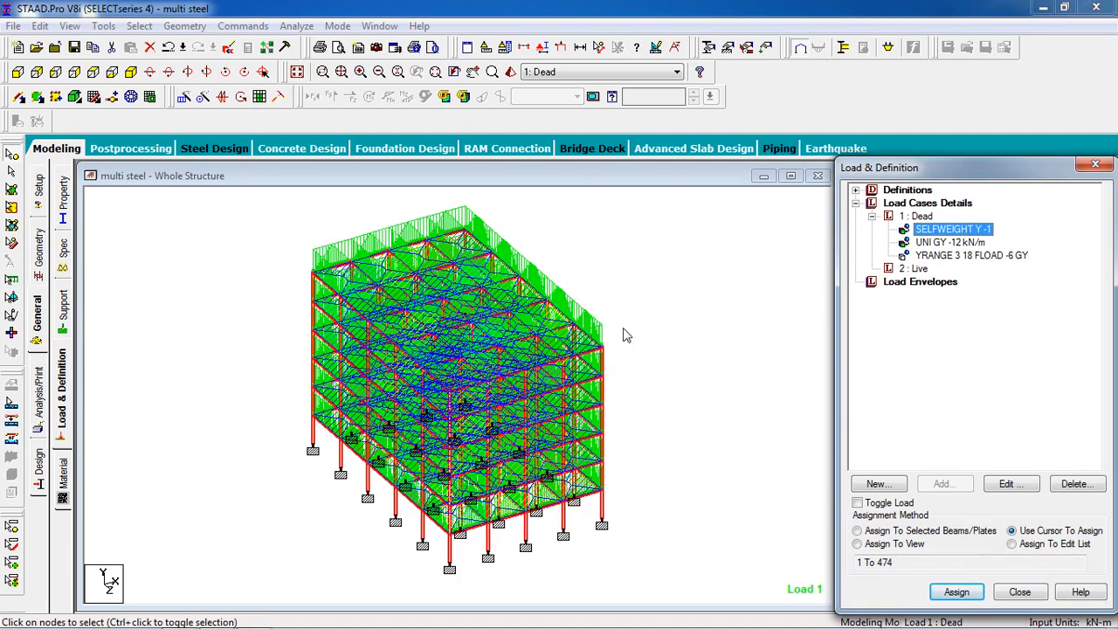
click(663, 334)
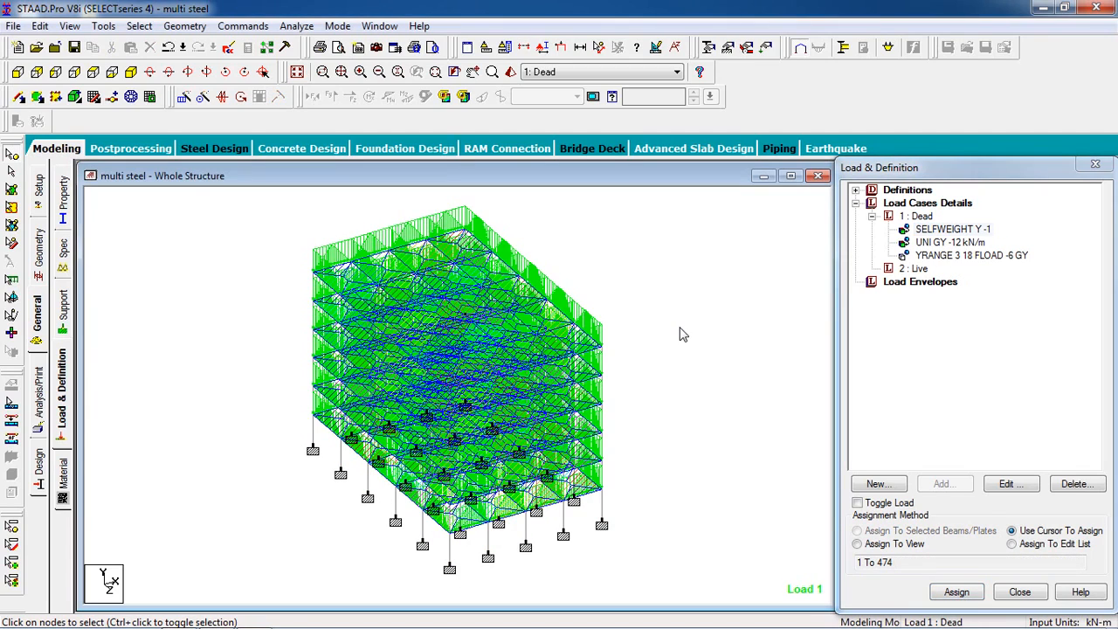
Step: Add a YRANGE floor load of -2 kN/m2 in Global Y, with Y from 3 to 18 m, to the Live load case
click(912, 268)
click(941, 483)
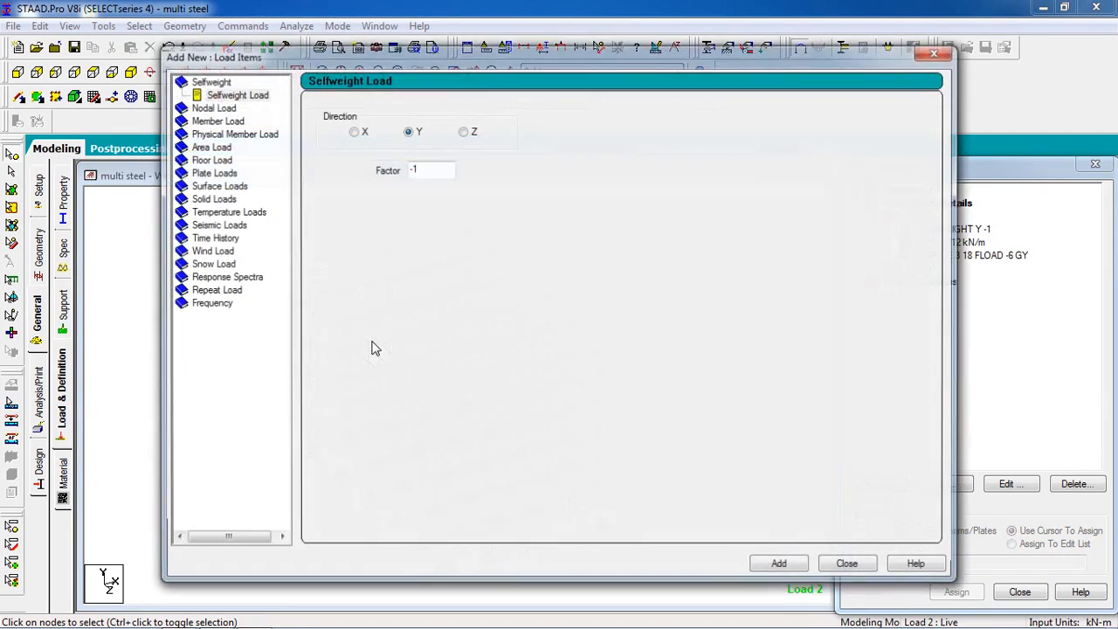
click(210, 159)
double_click(362, 184)
text(-2)
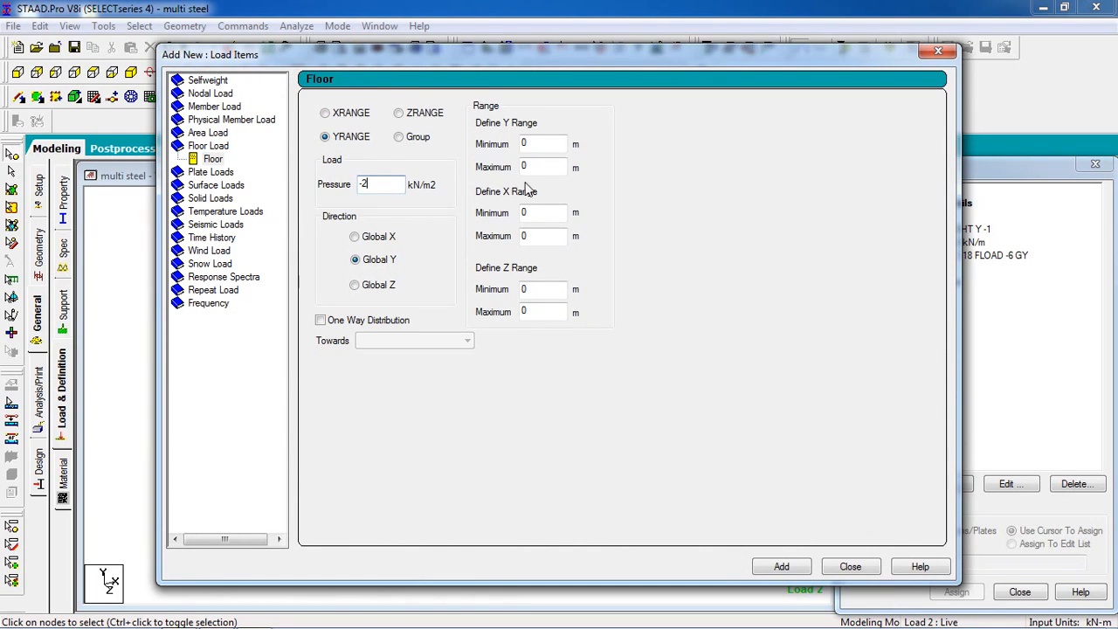
double_click(547, 147)
text(3)
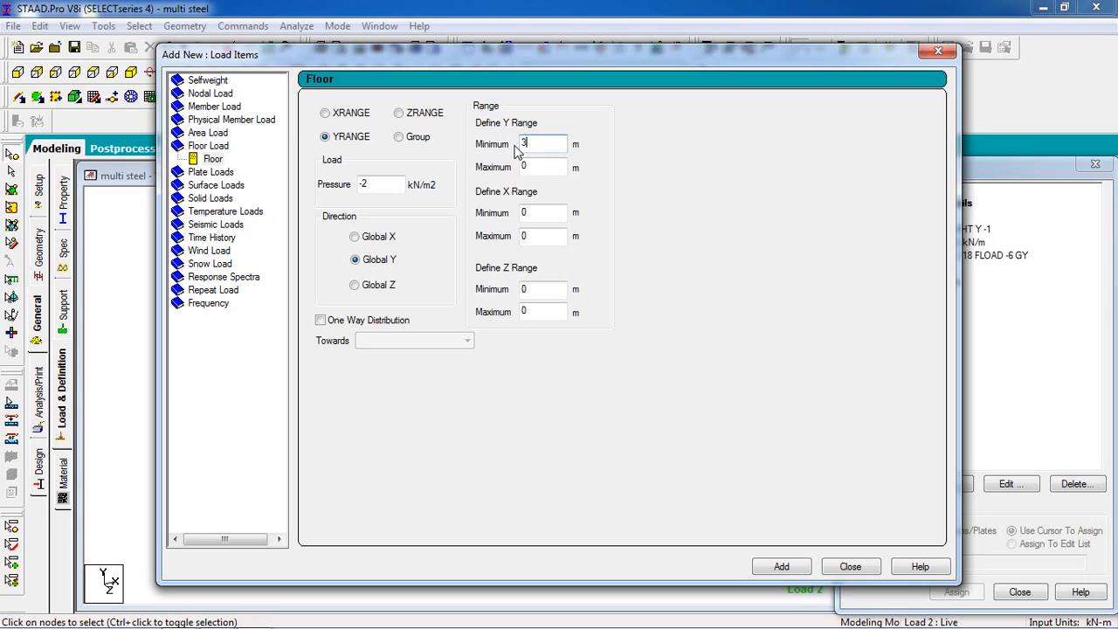
double_click(524, 167)
click(784, 569)
click(839, 569)
click(948, 286)
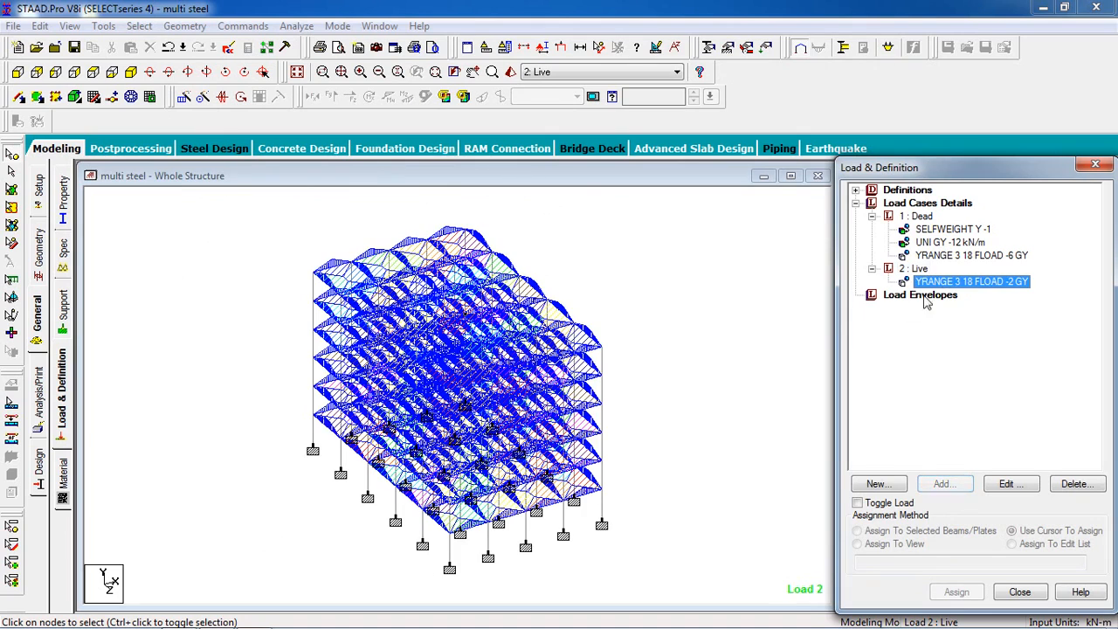
click(754, 349)
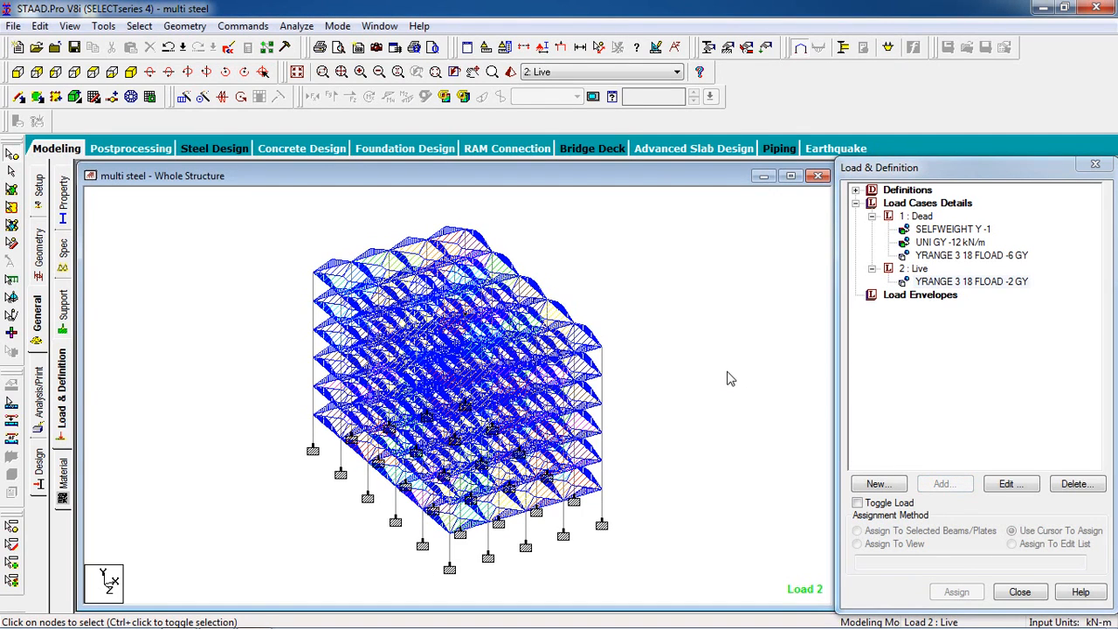
Step: Start an automatic load combination without auto-saving the file, using the Indian Code and the Genral_Structures category
click(921, 204)
click(945, 483)
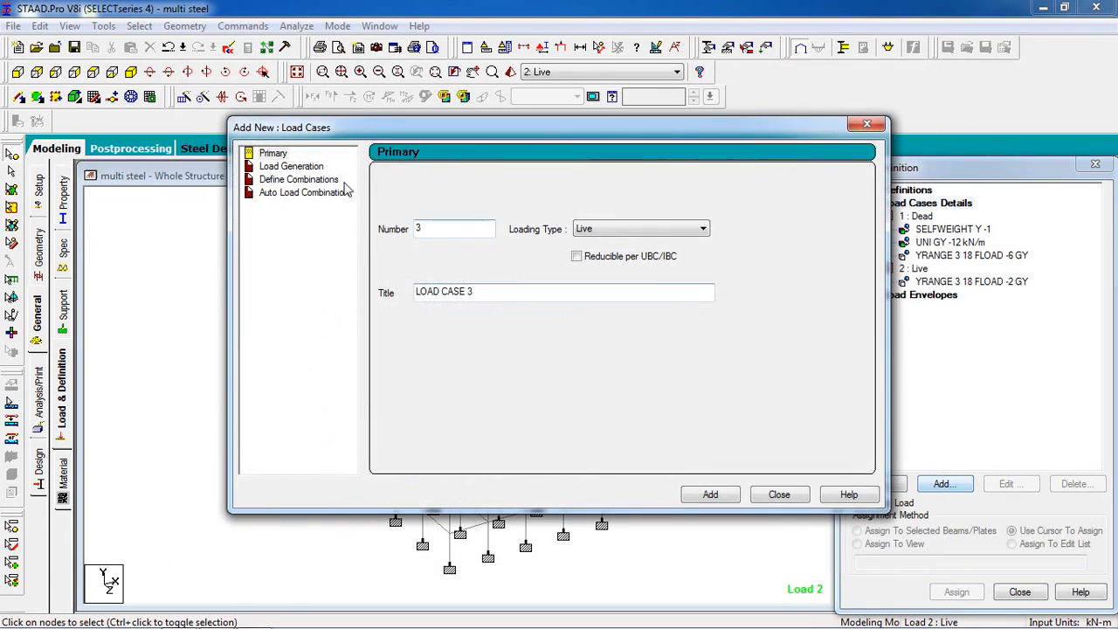
click(298, 181)
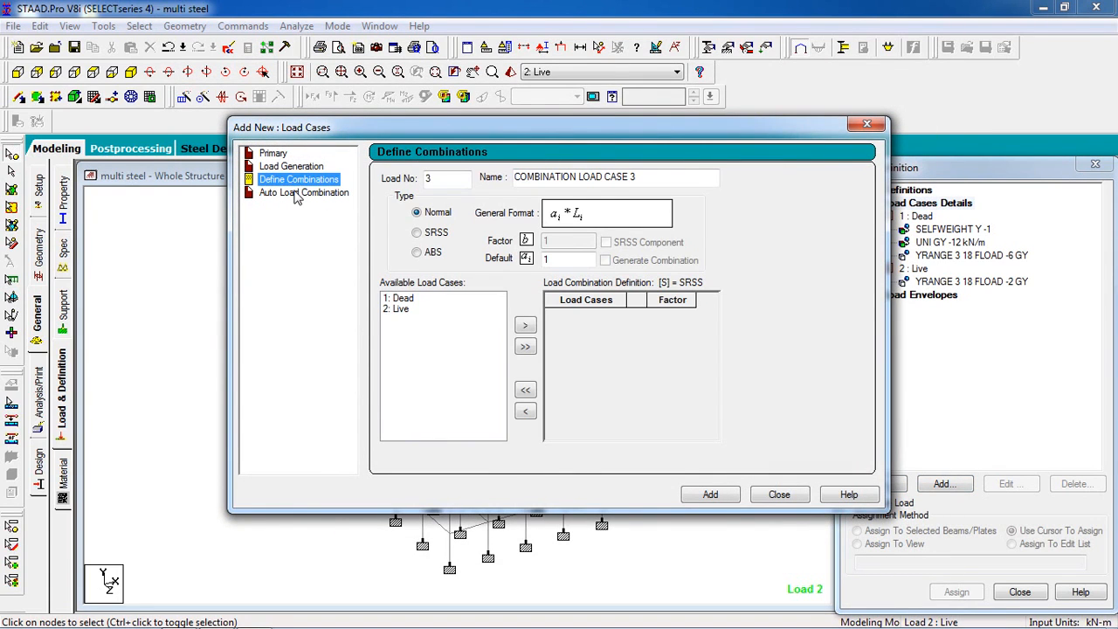
click(297, 193)
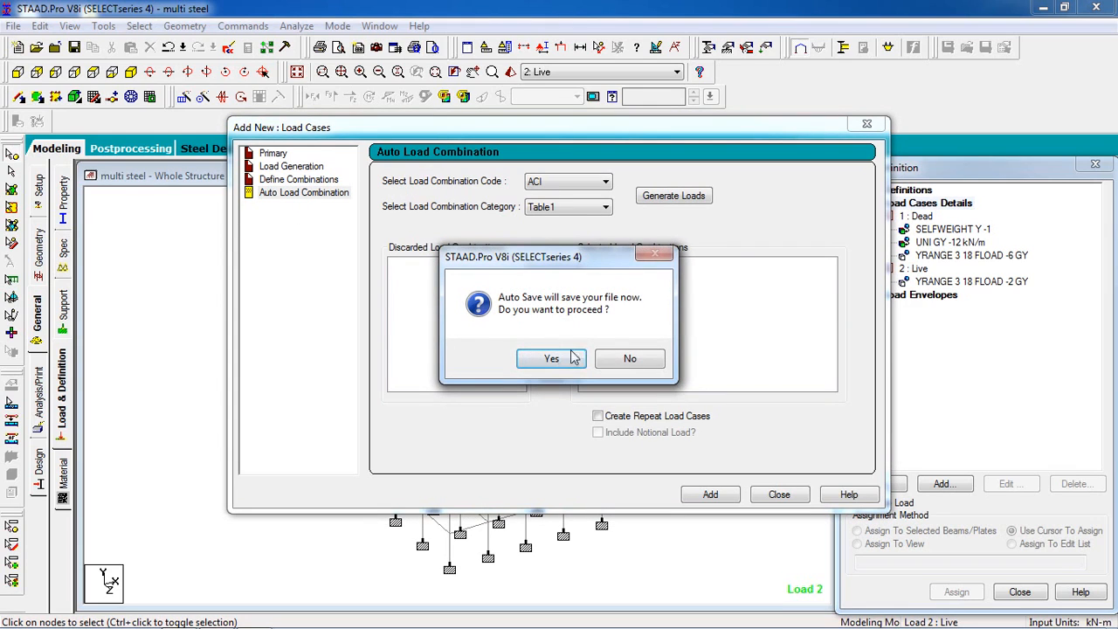
click(602, 359)
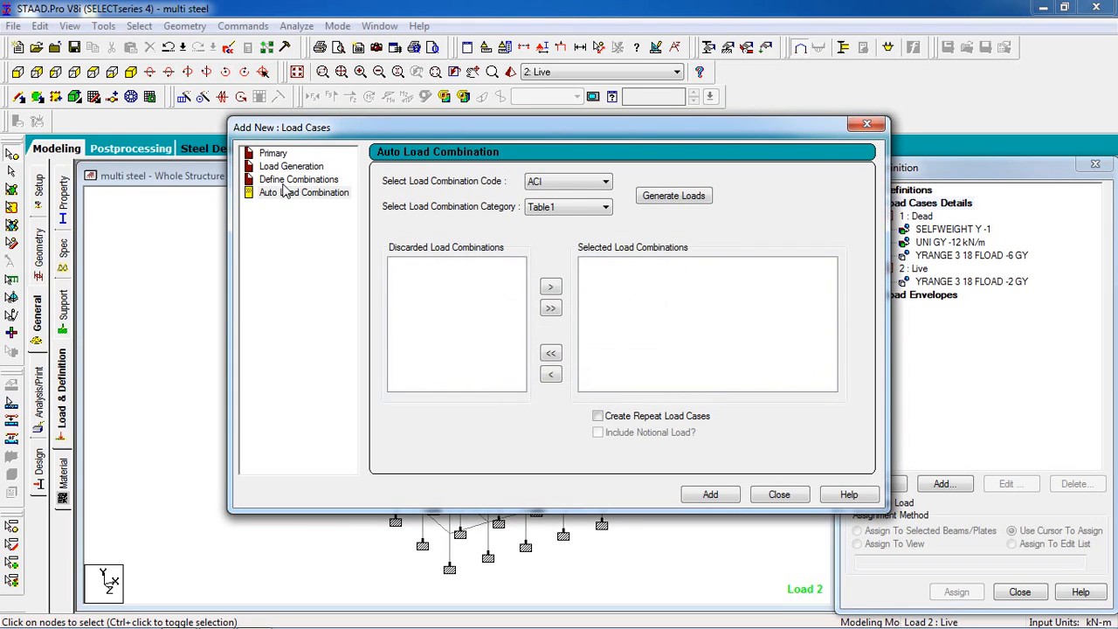
click(284, 192)
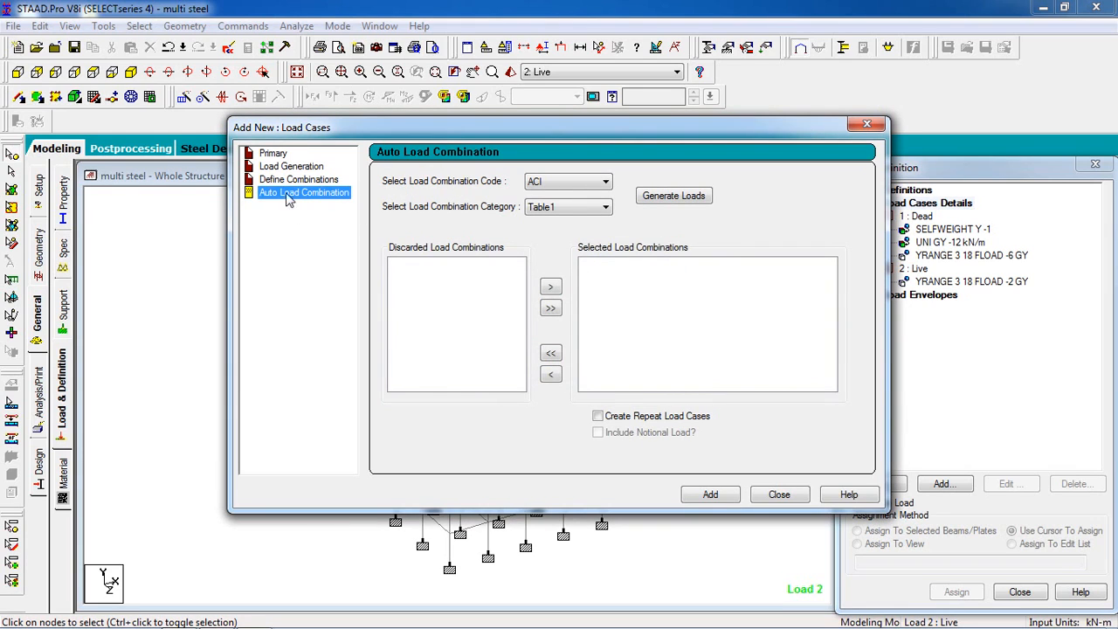
click(541, 184)
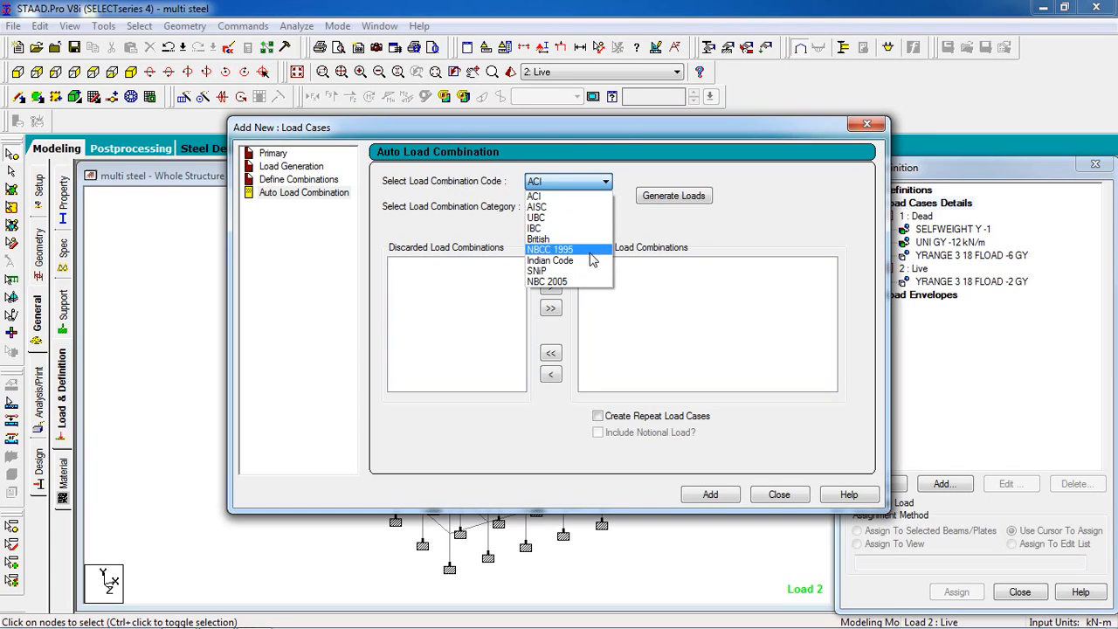
click(594, 261)
click(592, 209)
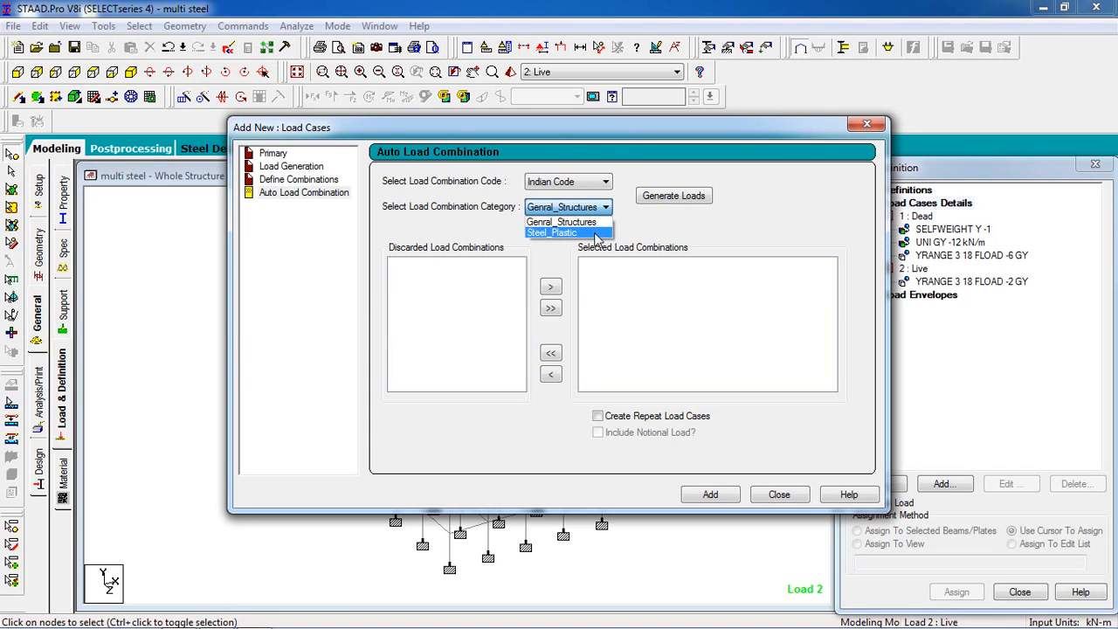
click(562, 222)
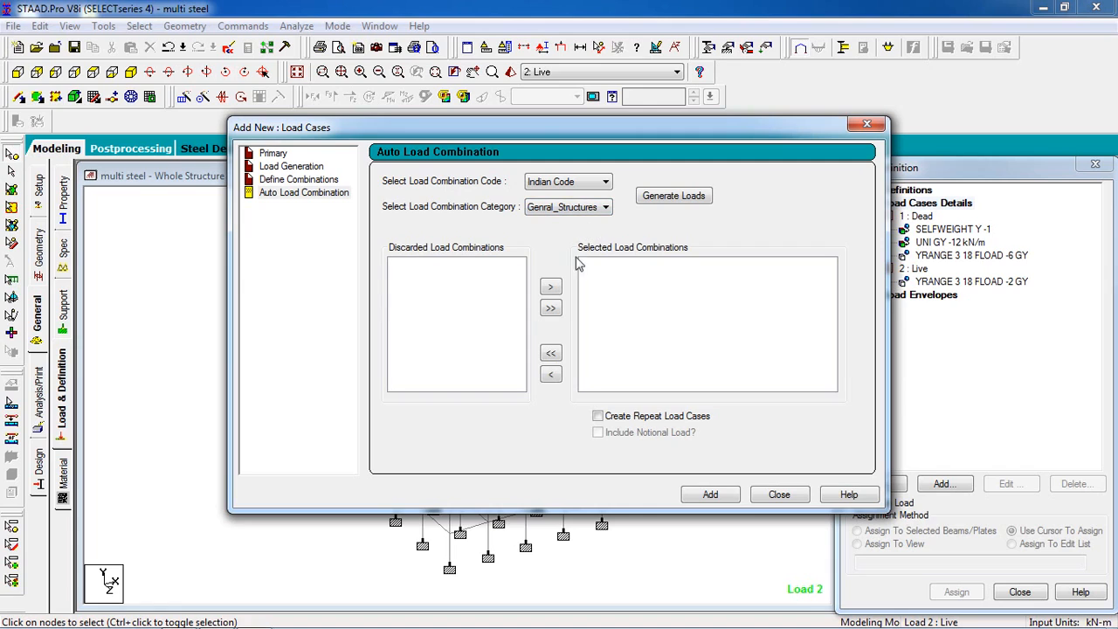
Step: Generate the load combinations, add them all to the load cases, and inspect combinations 5 and 6
click(660, 201)
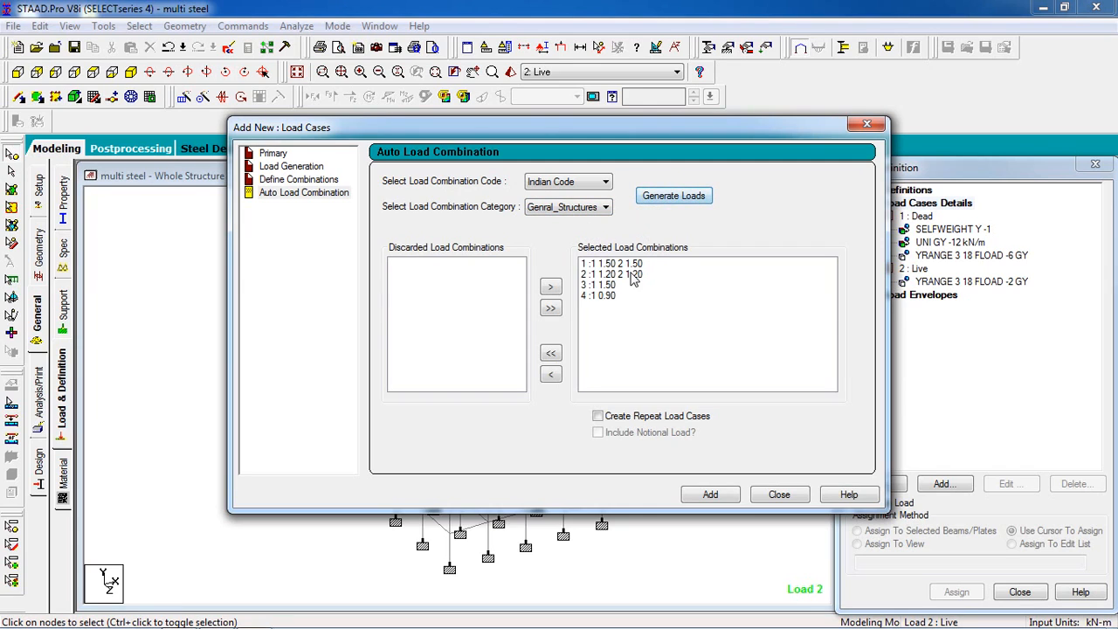
click(708, 495)
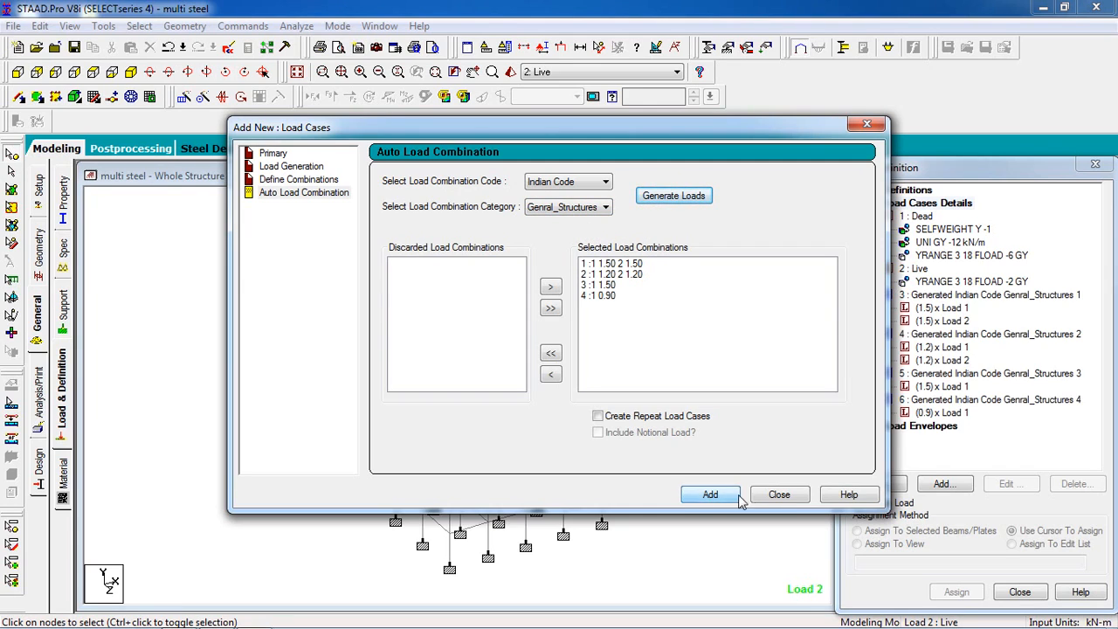
click(773, 495)
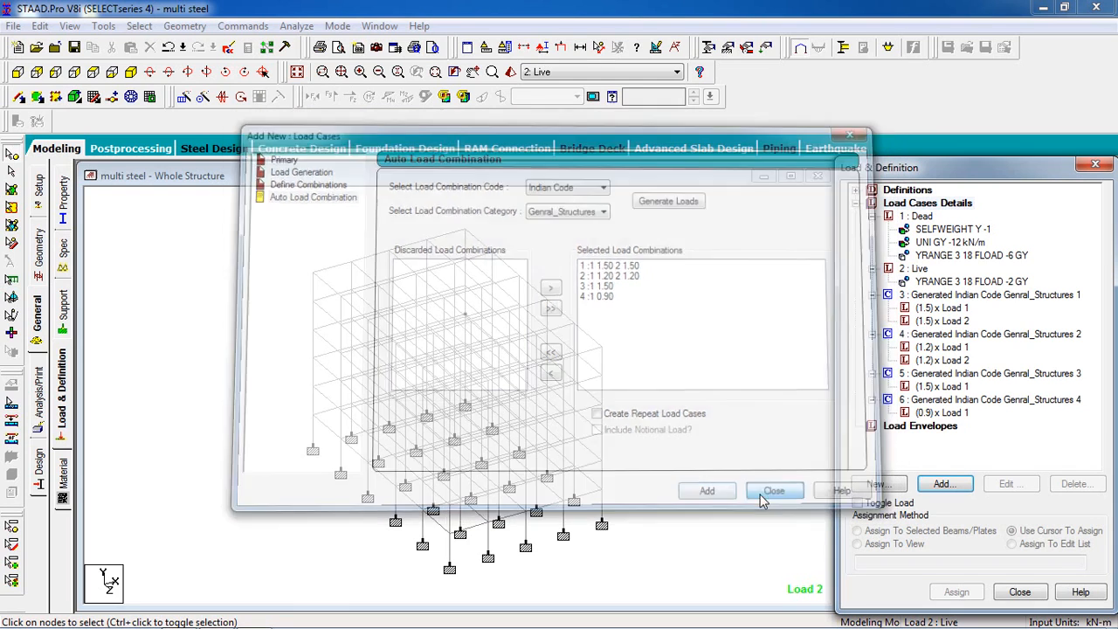
click(1016, 376)
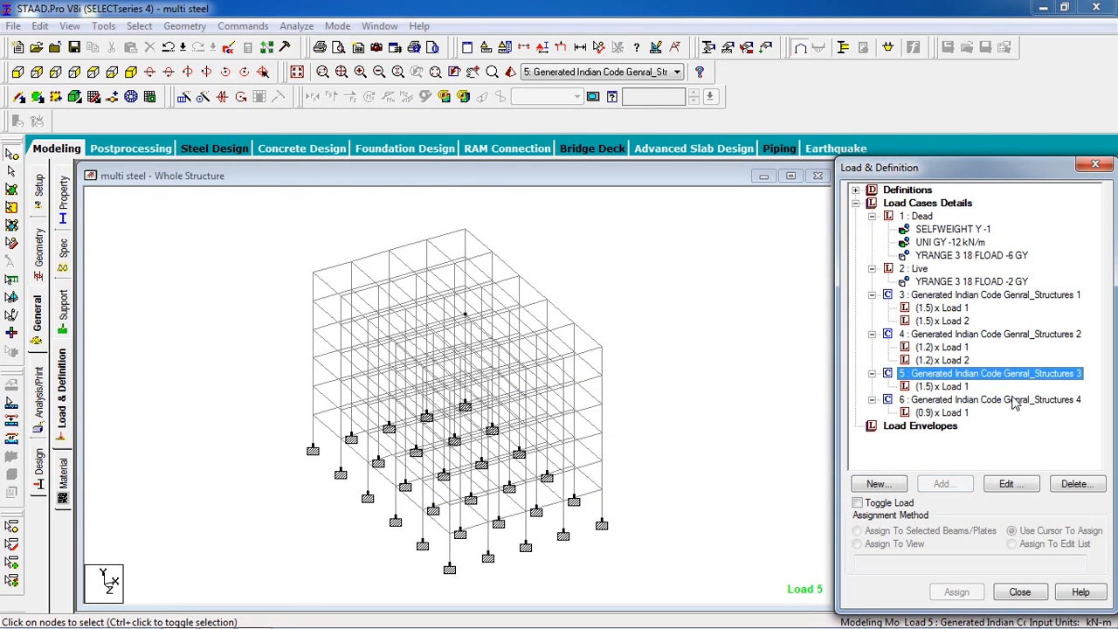
click(1014, 400)
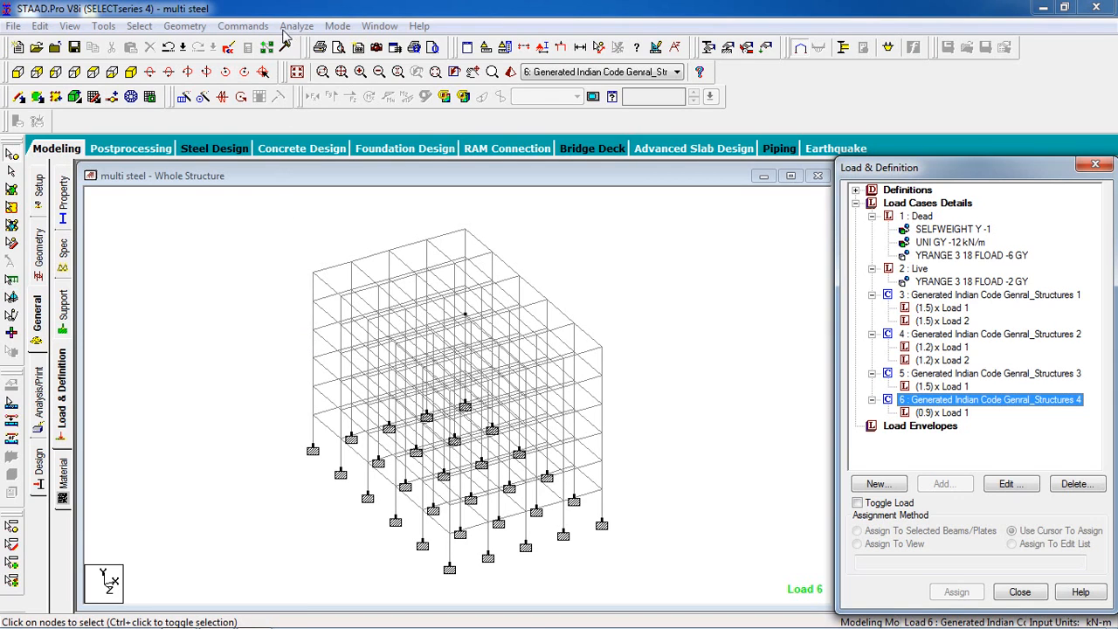
Step: Add a Perform Analysis command with the No Print option
click(248, 26)
mouse_move(387, 297)
click(435, 297)
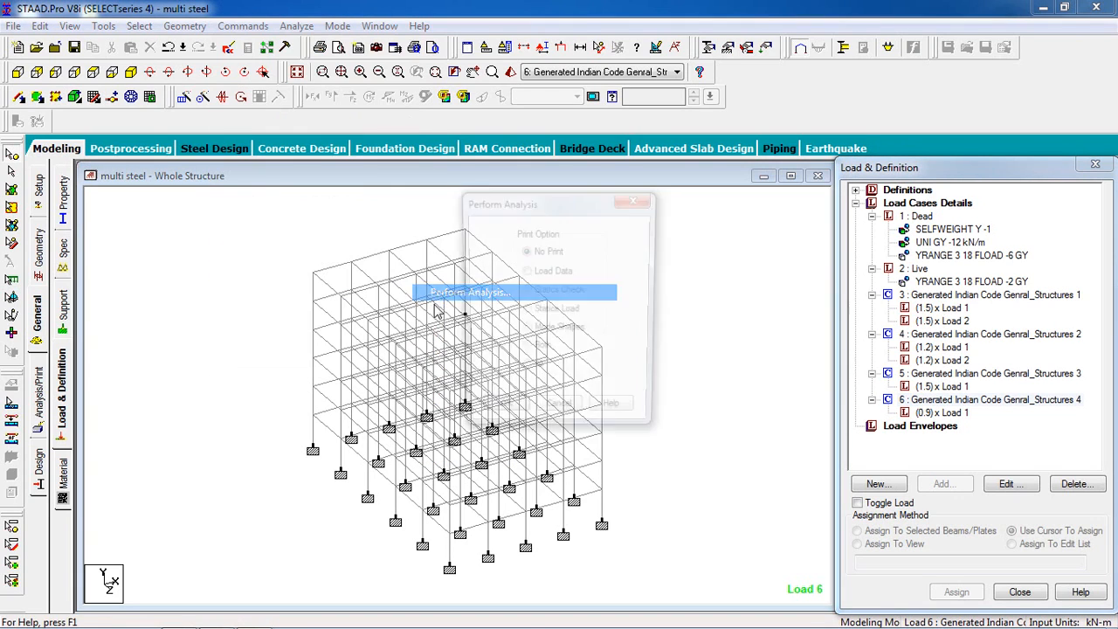
click(500, 416)
Step: Save the modified structure, run the analysis, and finish it with Stay in Modeling Mode
click(296, 26)
click(316, 45)
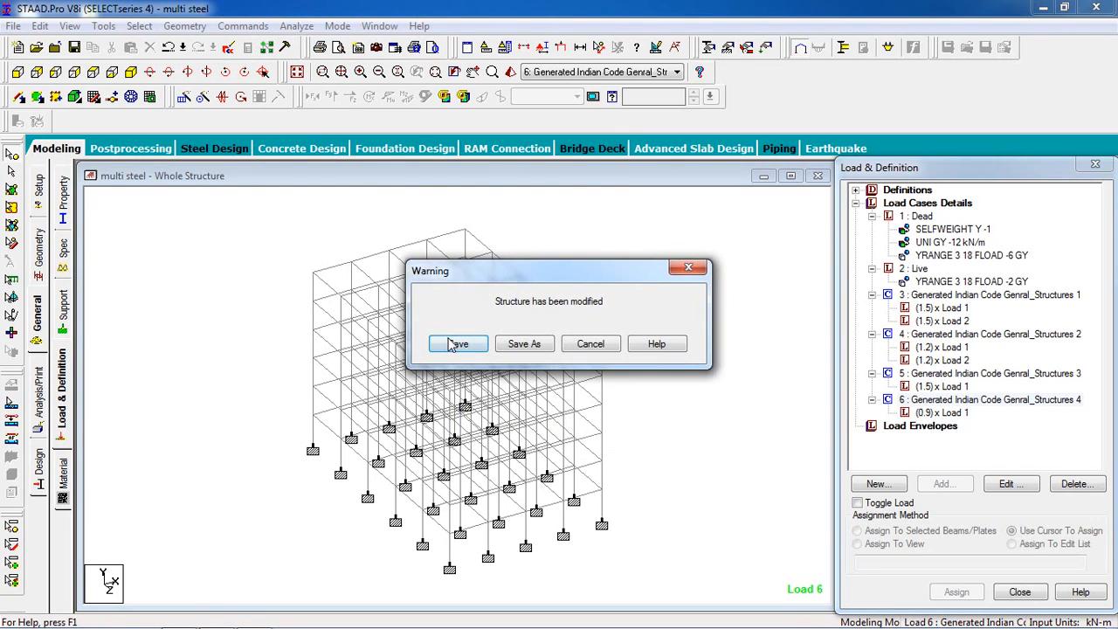
click(456, 346)
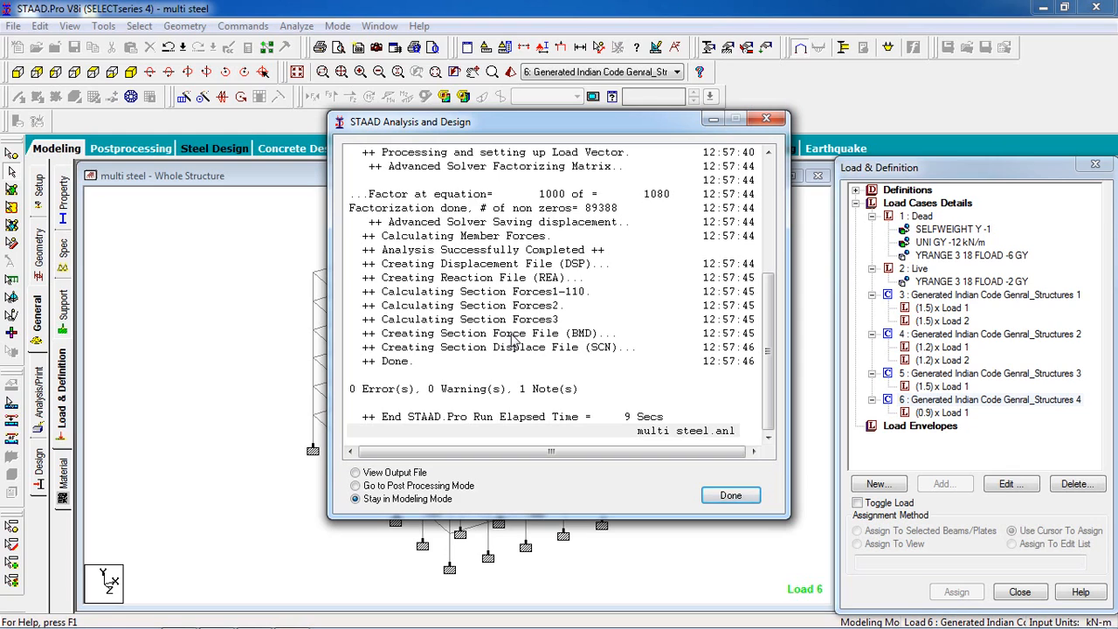
click(730, 495)
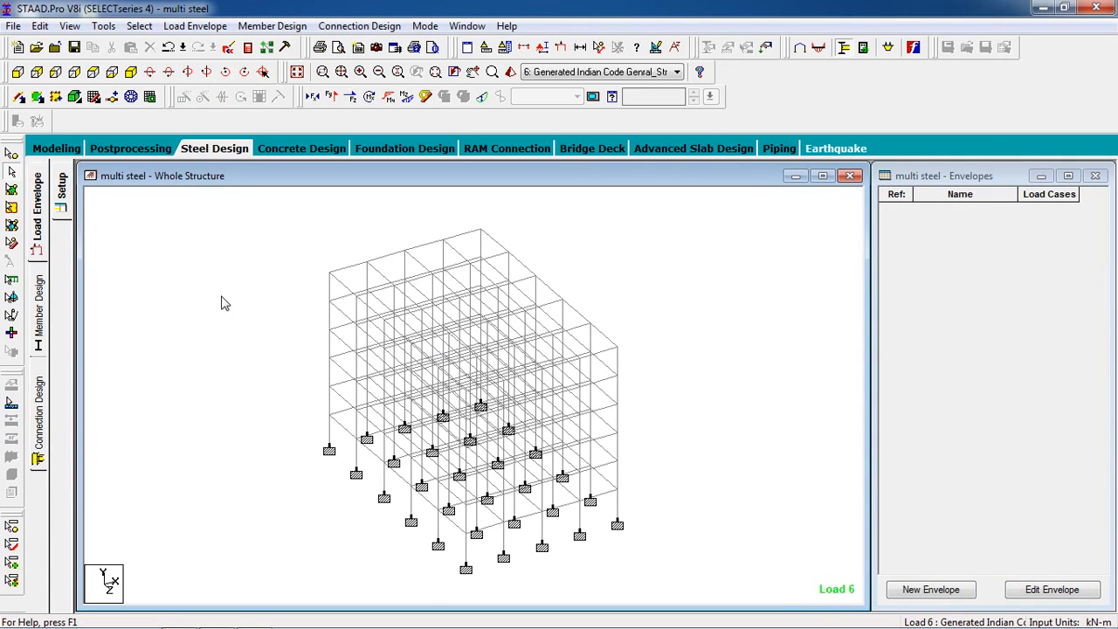
Step: Create a steel design load envelope that includes all generated load combinations, 3 to 6
scroll(220, 307, up, 1)
middle_drag(760, 459, 720, 425)
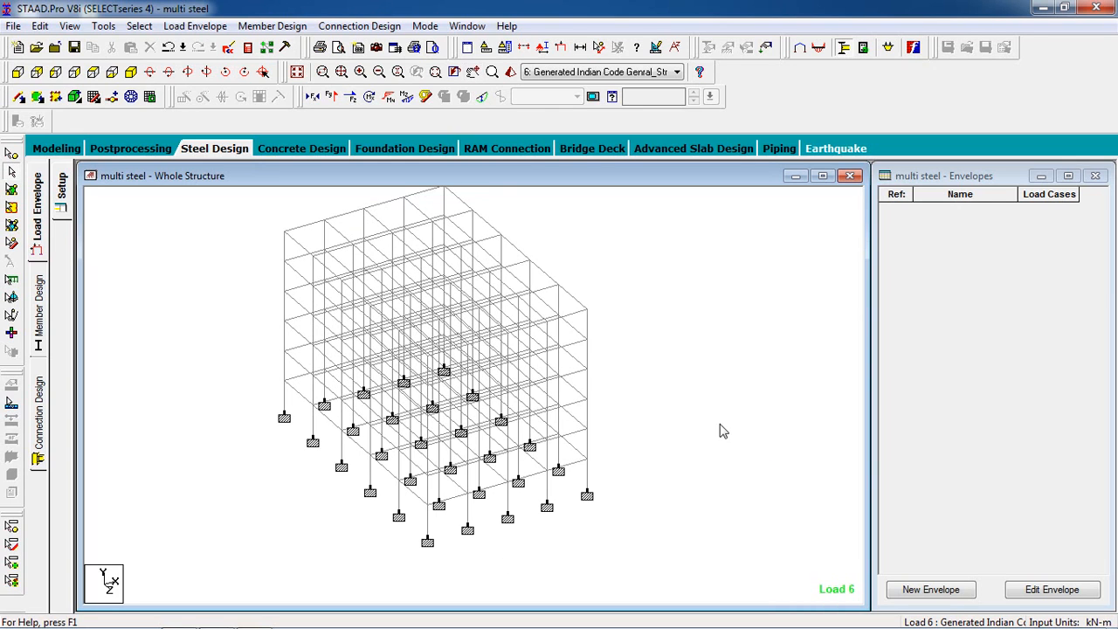
click(931, 590)
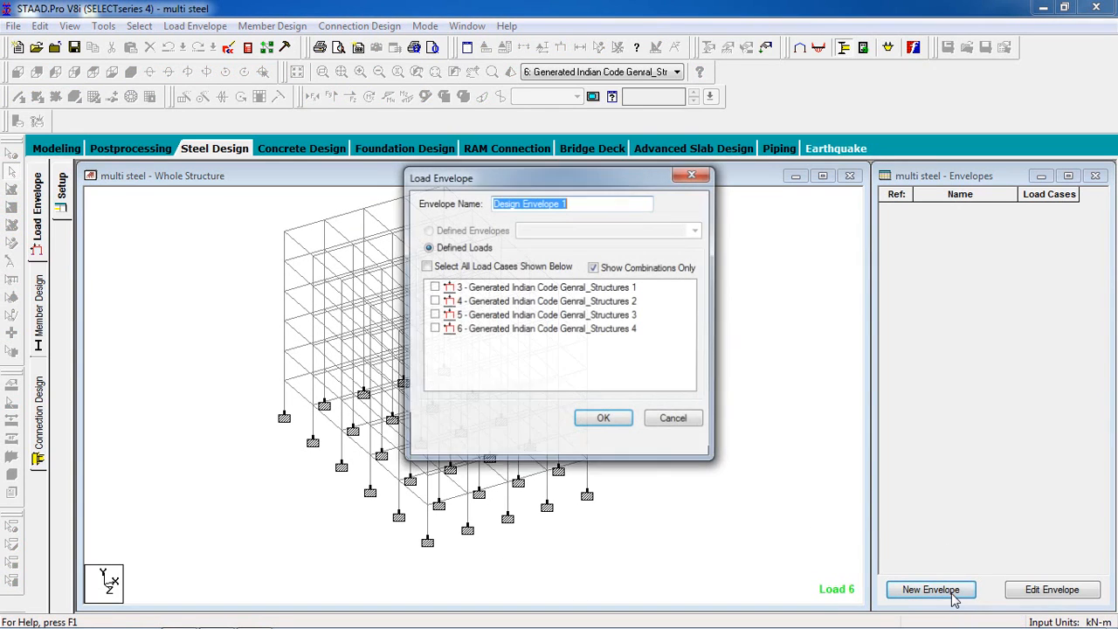
click(426, 267)
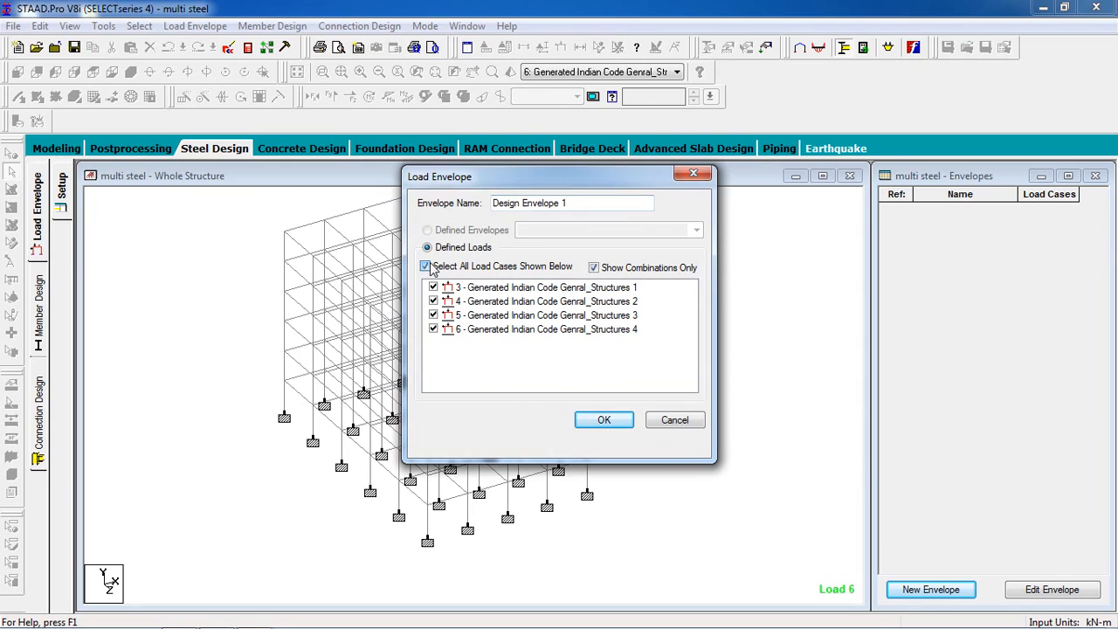
click(601, 423)
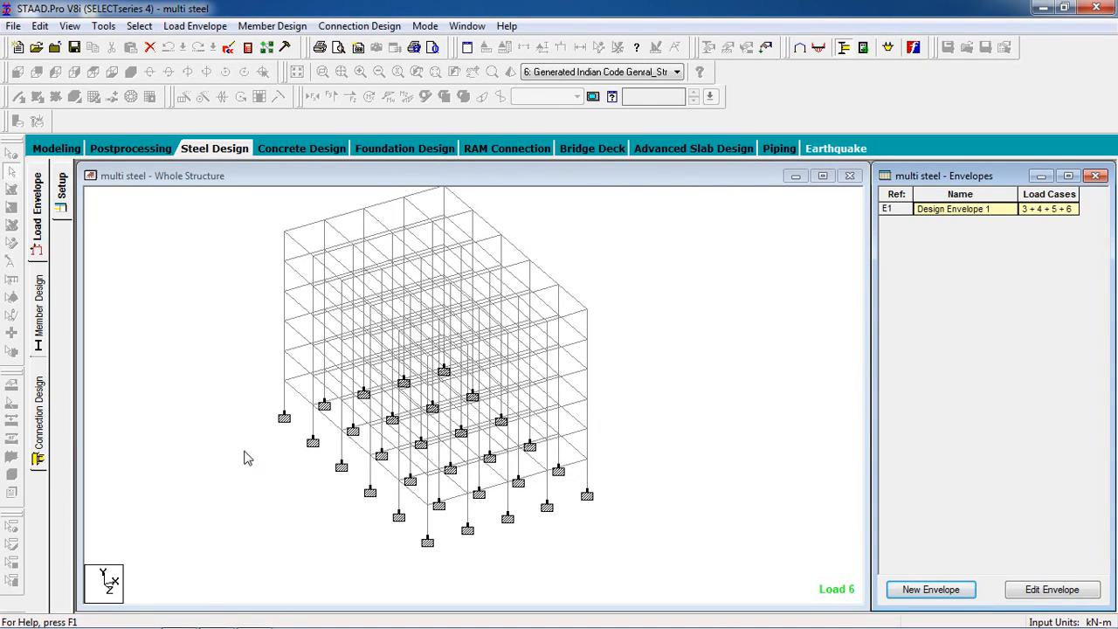
Step: Go to the member design setup and select all beams parallel to X and Z
click(38, 313)
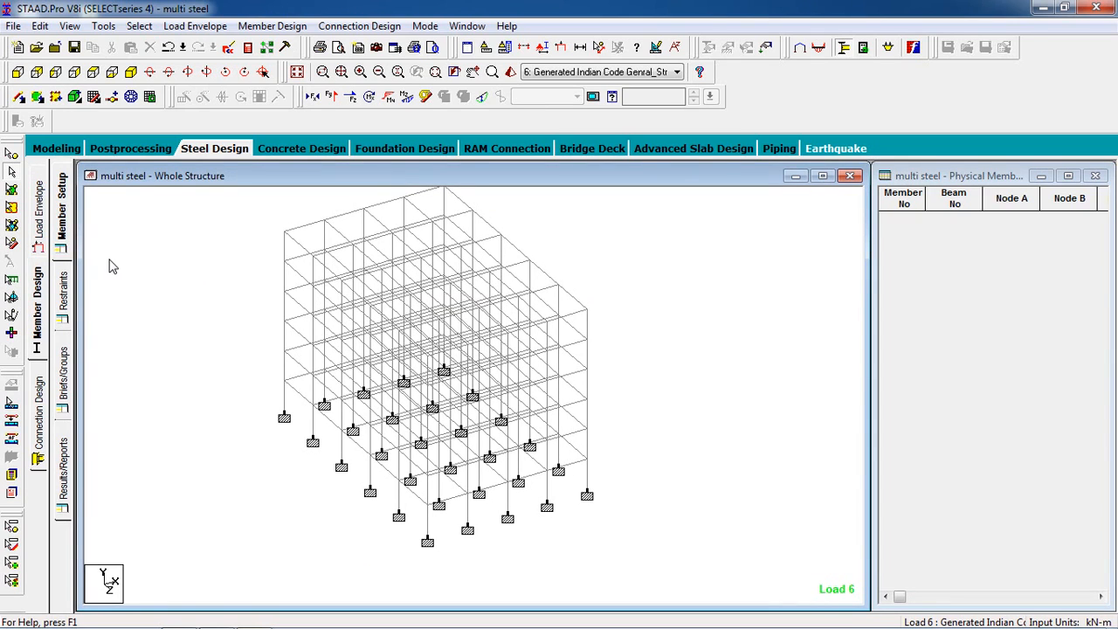
middle_drag(633, 242, 634, 255)
scroll(634, 255, down, 1)
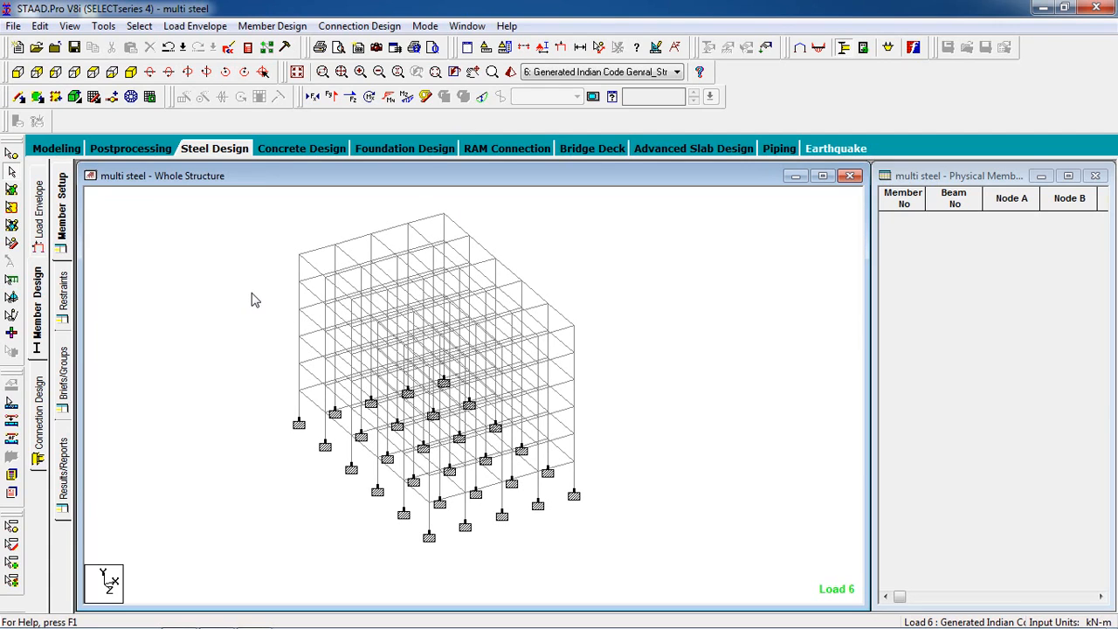
click(138, 28)
mouse_move(273, 192)
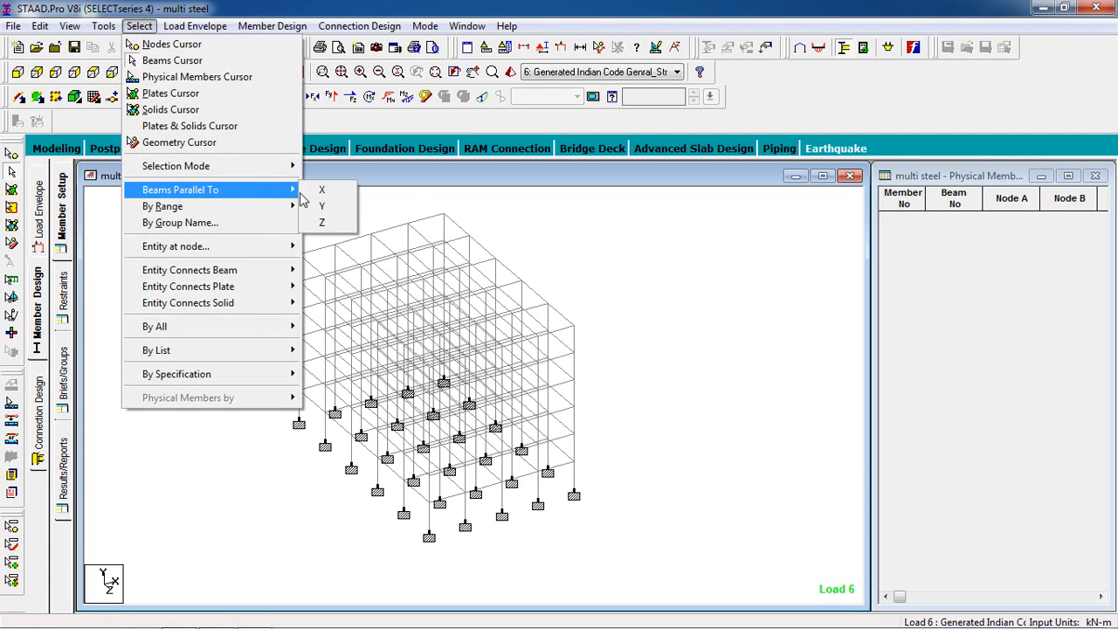
click(320, 192)
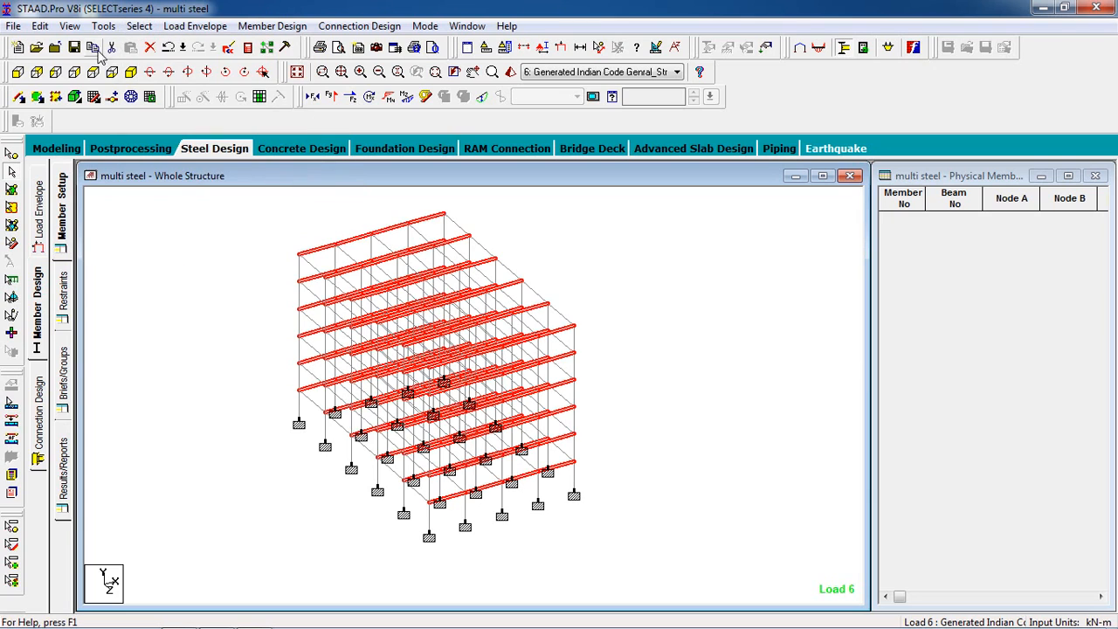
click(137, 27)
mouse_move(266, 193)
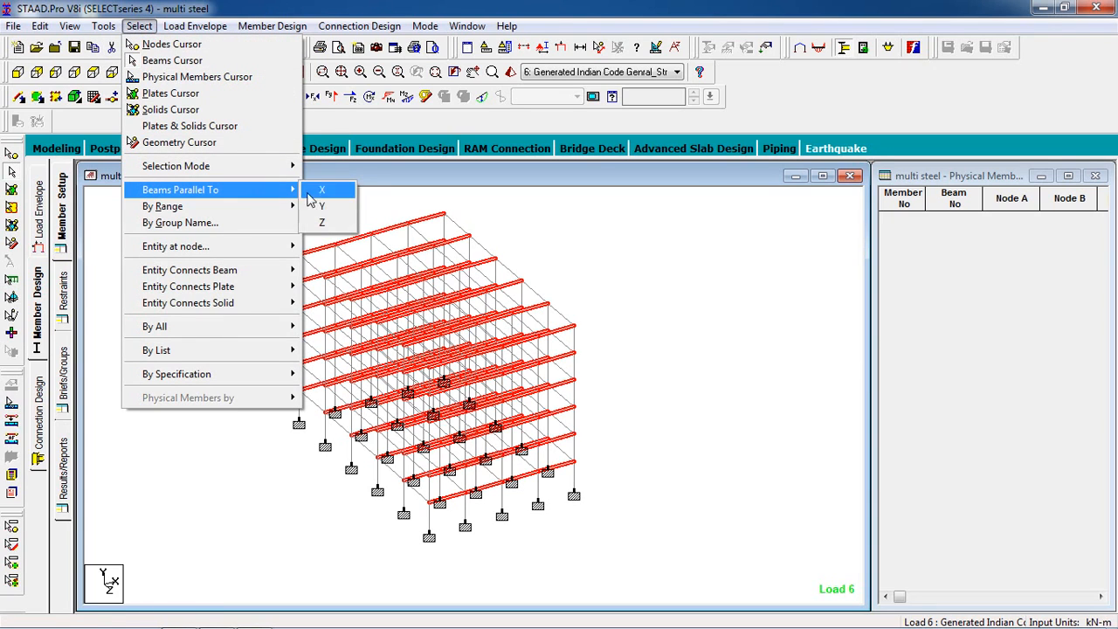
click(322, 223)
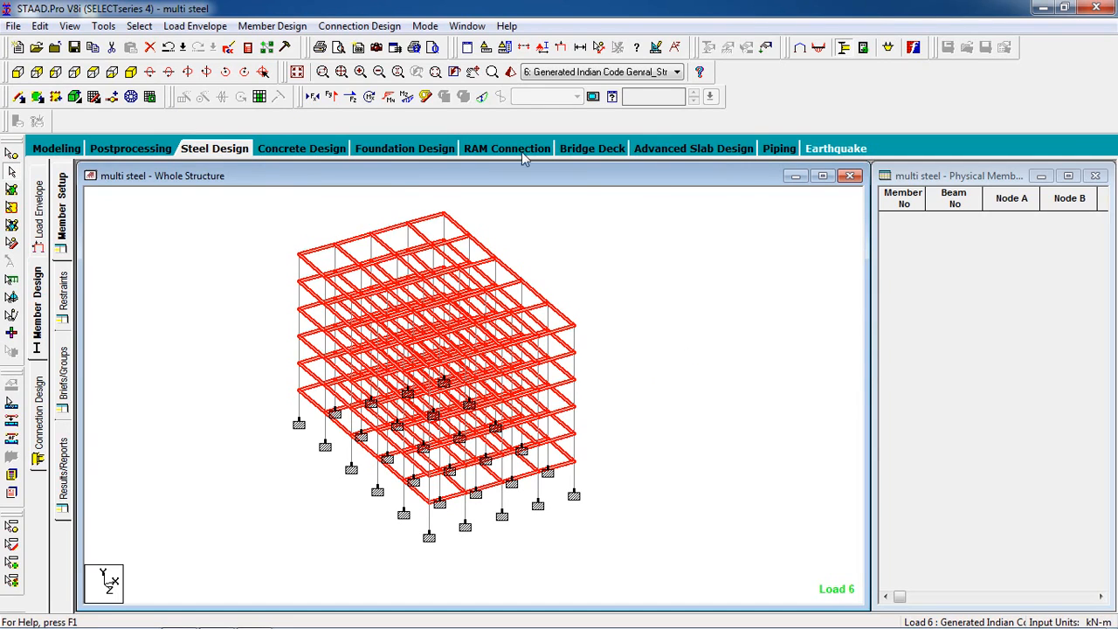
Step: Auto-form physical members from the selected horizontal beams and clear the selection
click(288, 31)
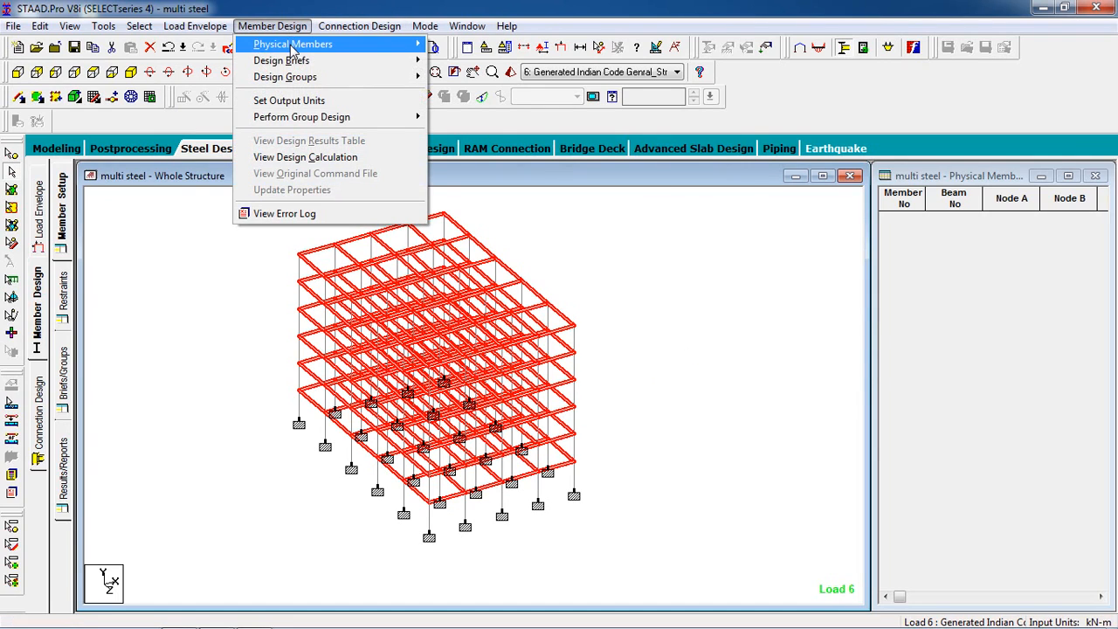
mouse_move(293, 45)
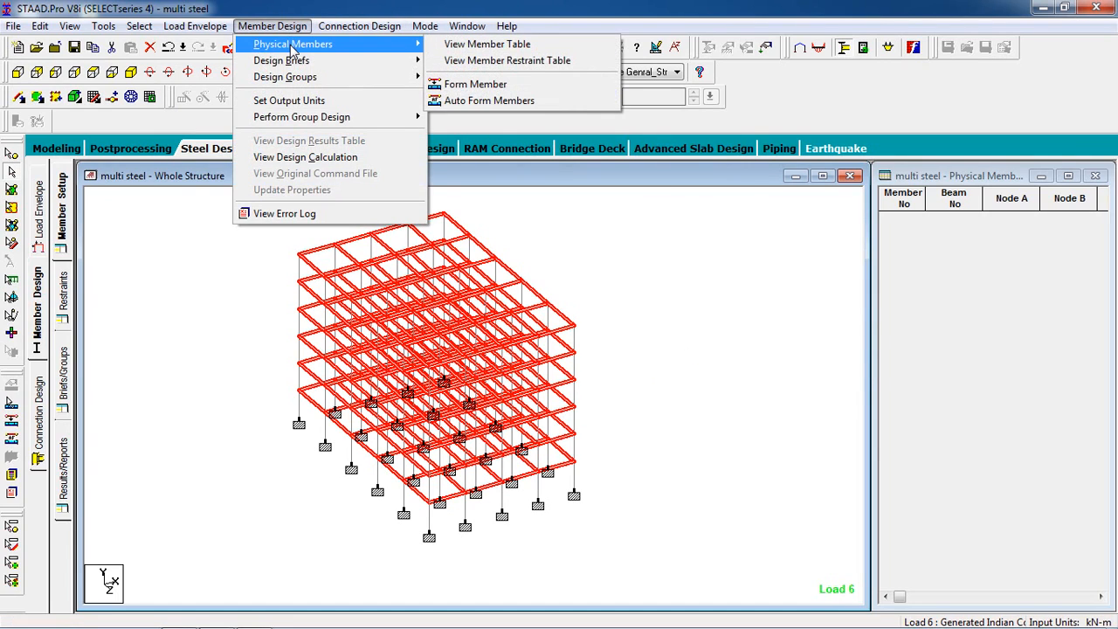
click(497, 101)
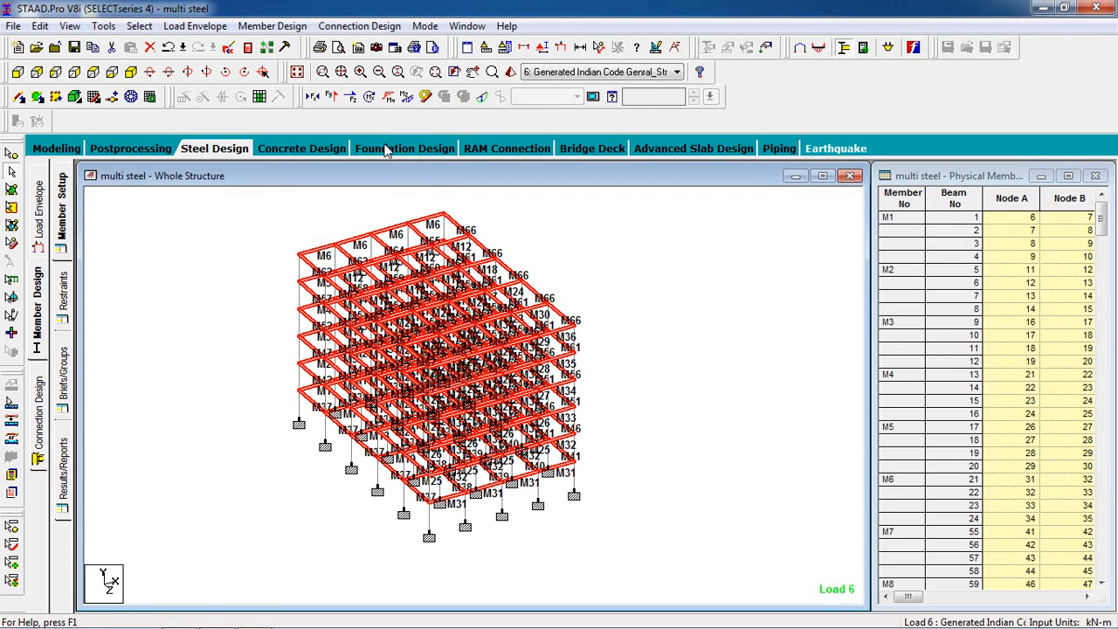
click(654, 268)
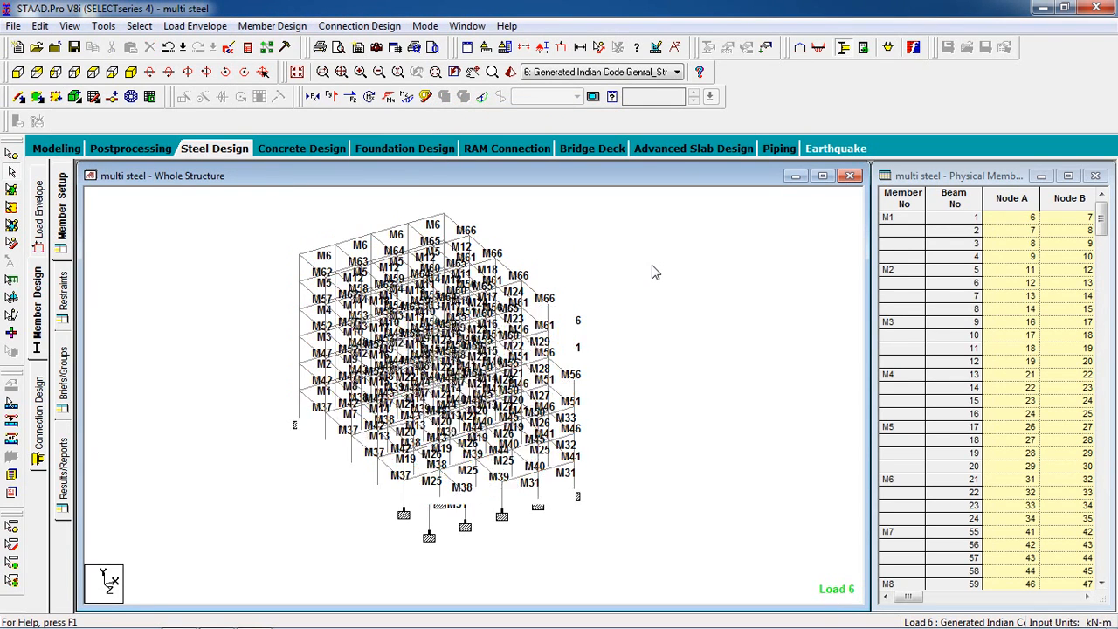
Step: Review the physical members M1 to M6 in the member table against the model and clear the highlighting
click(880, 232)
click(887, 219)
click(889, 273)
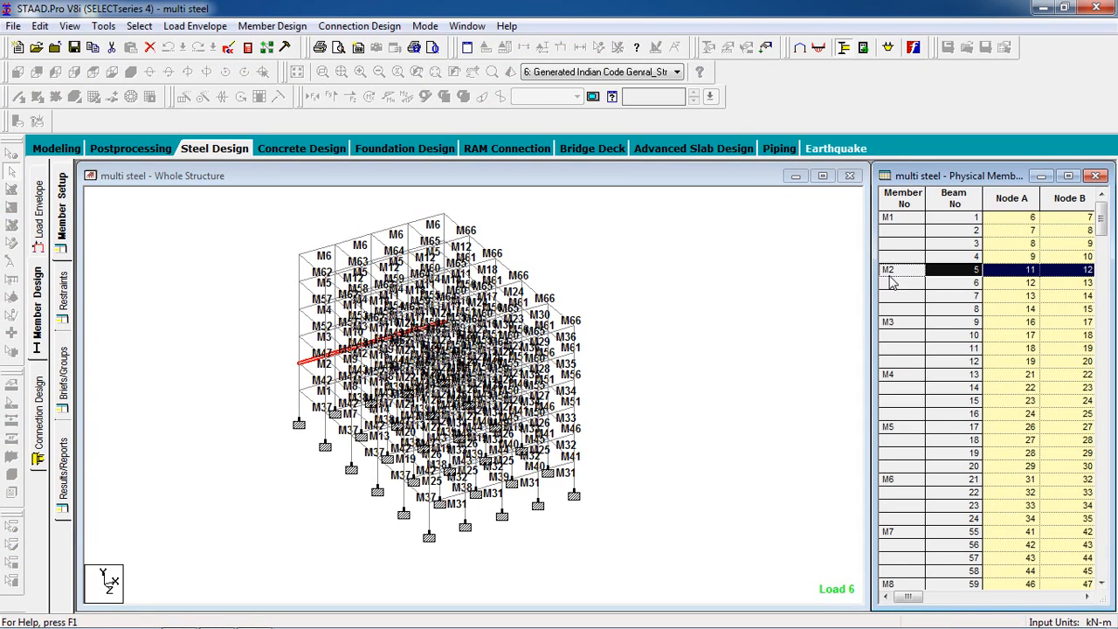
click(892, 324)
click(898, 375)
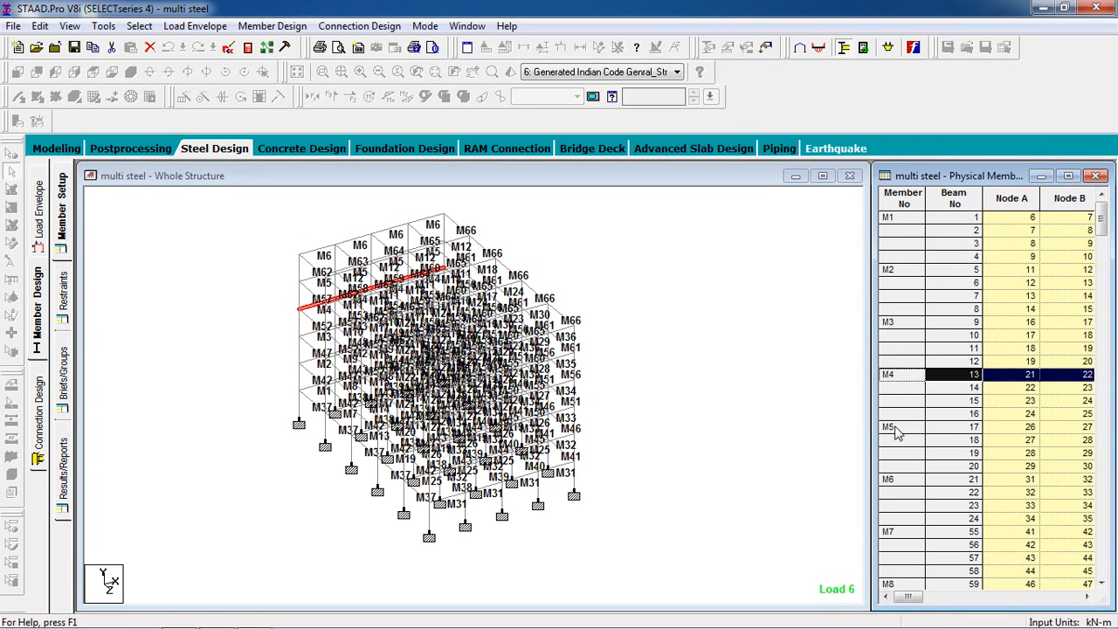
click(893, 428)
click(890, 480)
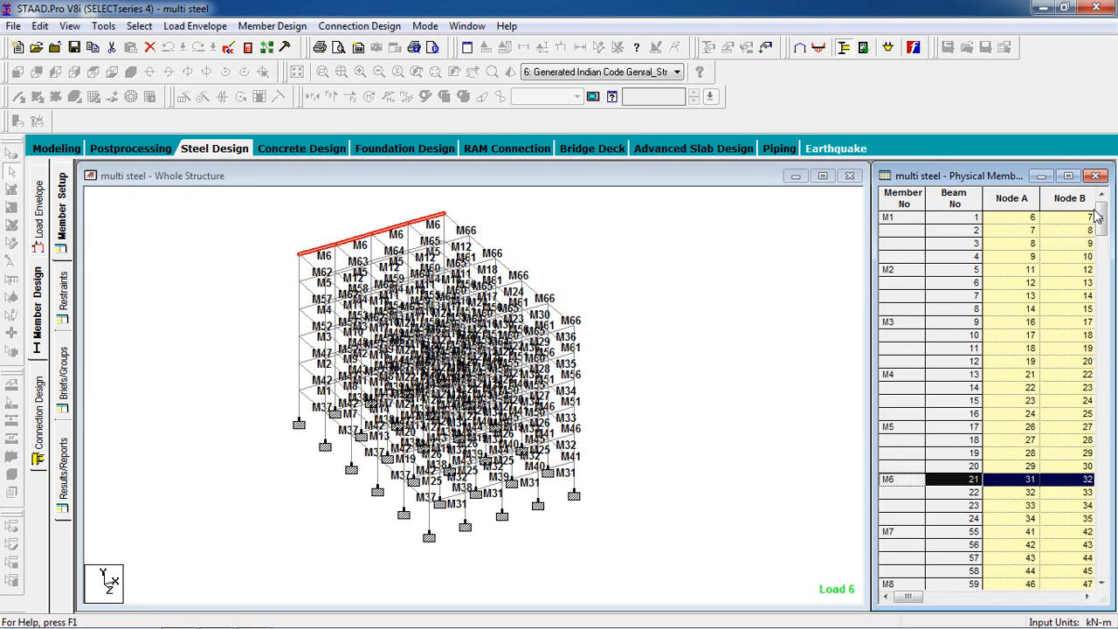
drag(1101, 219, 1102, 559)
click(641, 252)
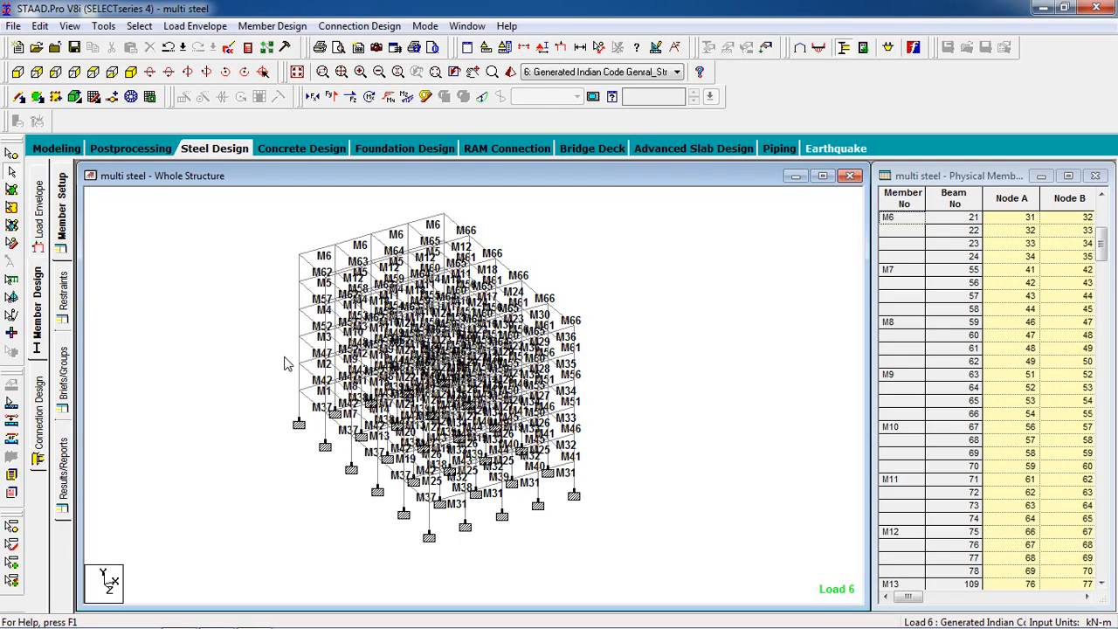
Step: Select all the columns in all six storeys of the frame, excluding the horizontal beams
click(17, 72)
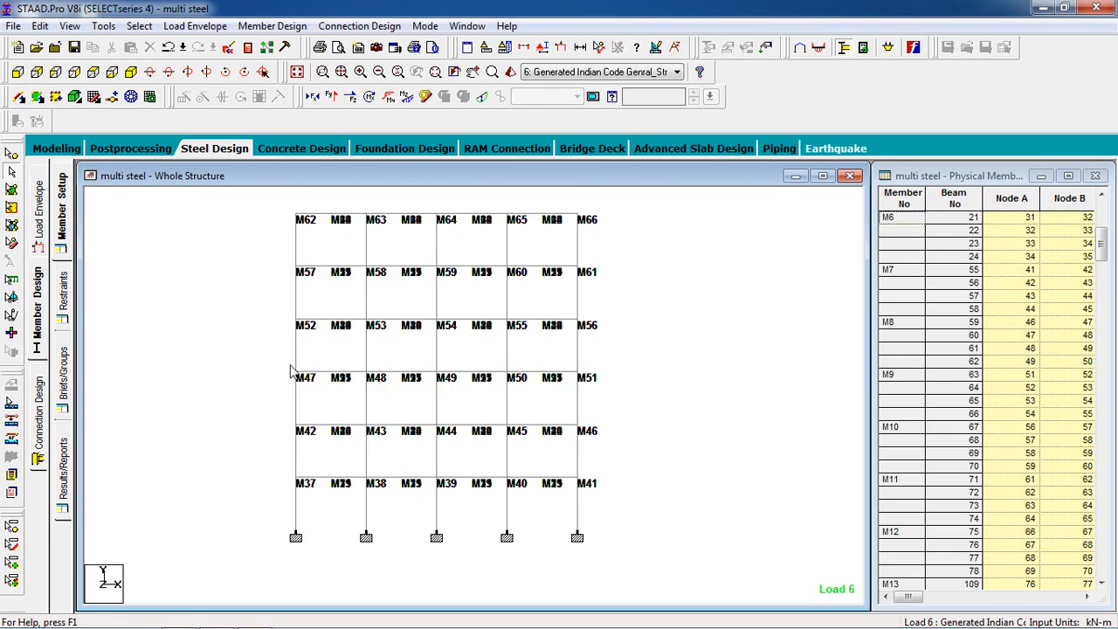
scroll(570, 356, down, 3)
scroll(565, 310, up, 2)
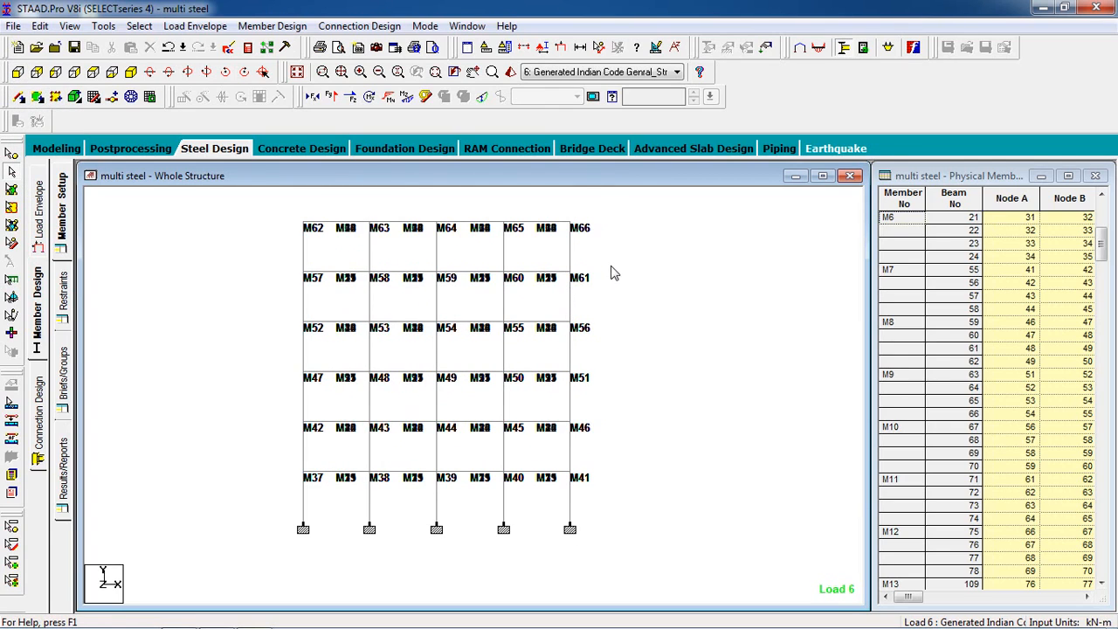
drag(587, 237, 236, 260)
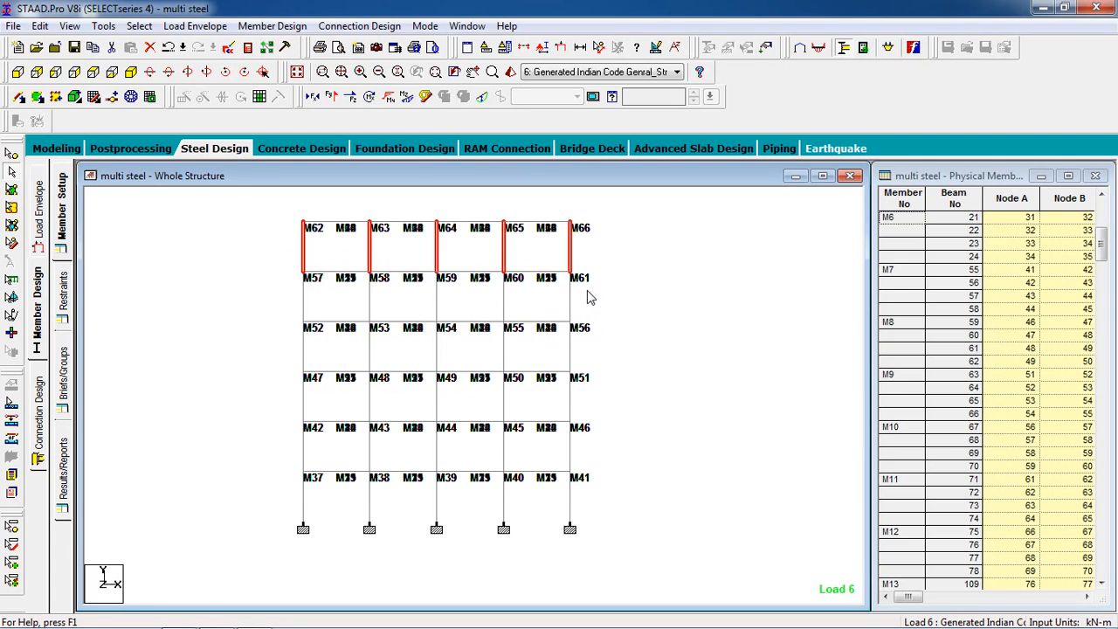
ctrl+drag(588, 297, 253, 320)
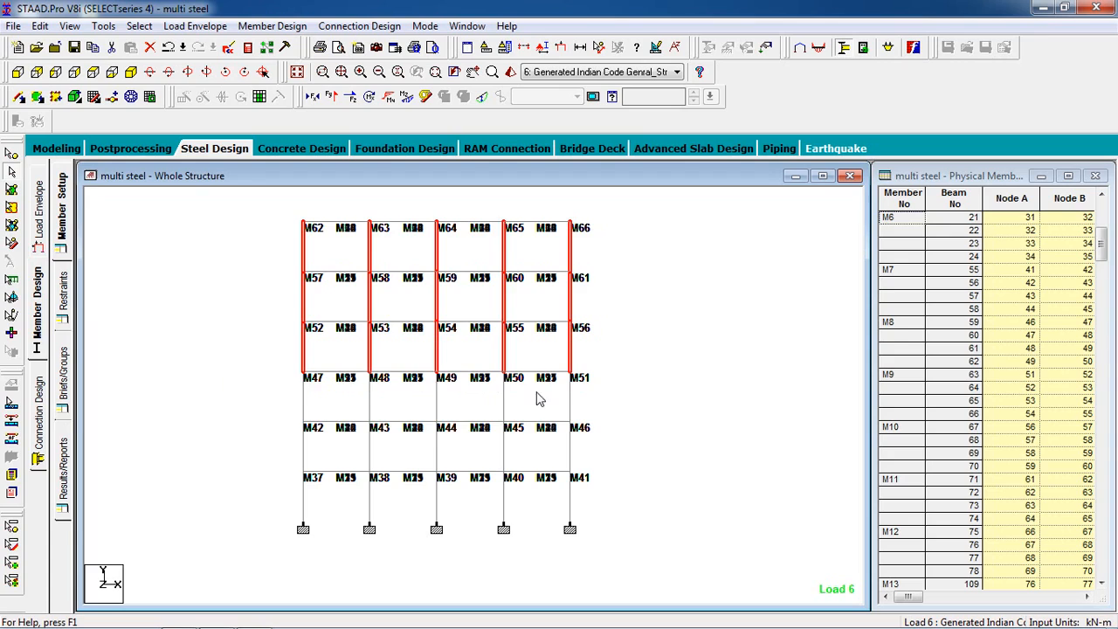
ctrl+drag(588, 391, 246, 422)
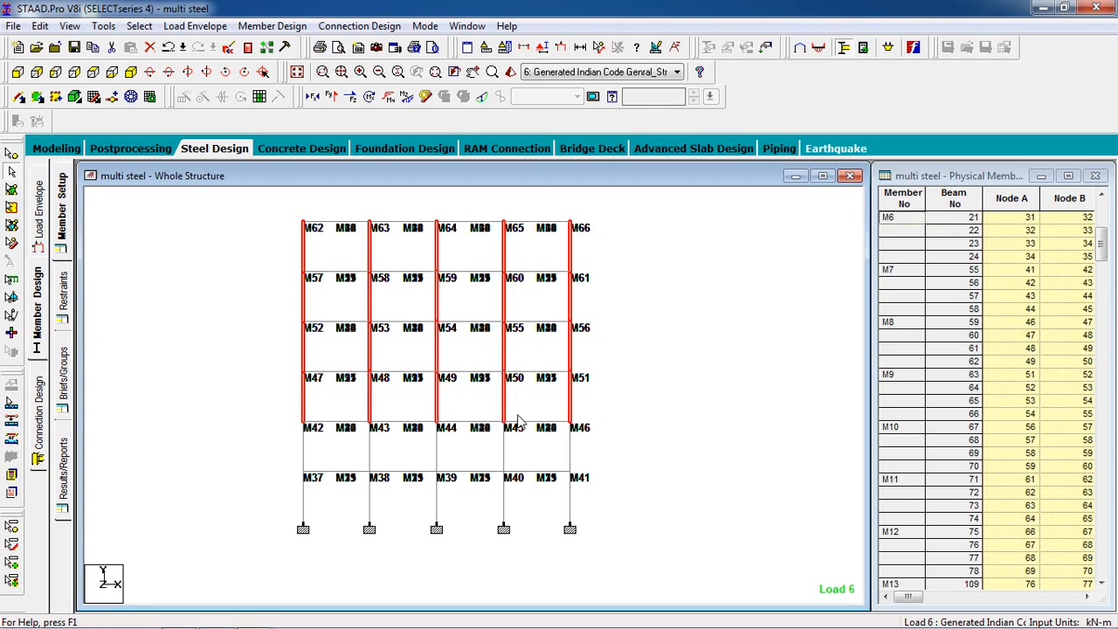
ctrl+drag(405, 467, 251, 461)
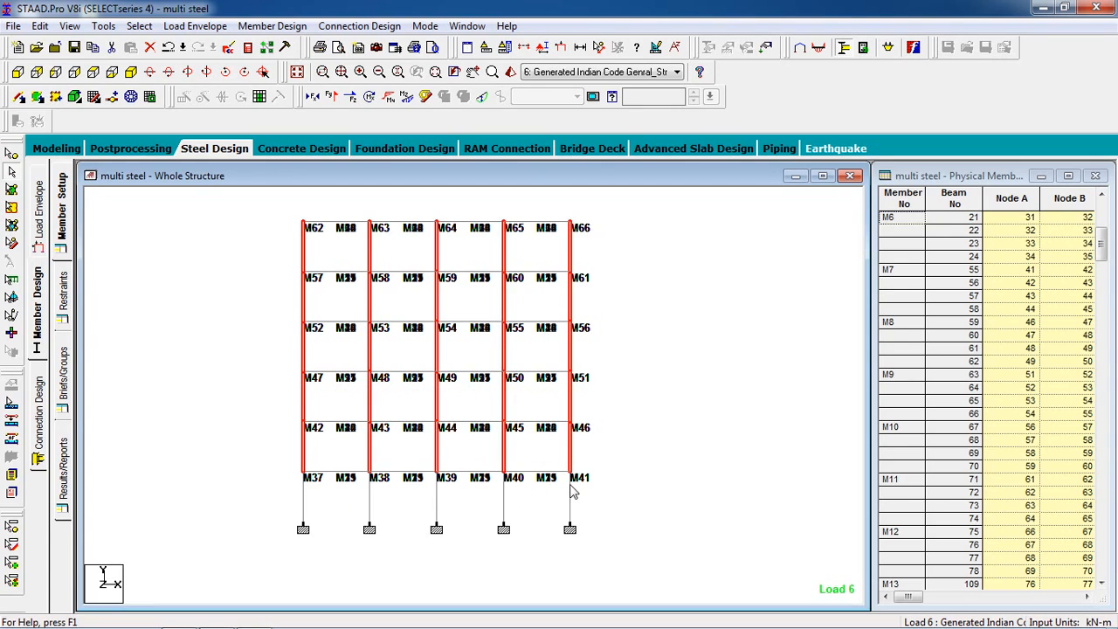
ctrl+drag(475, 512, 218, 517)
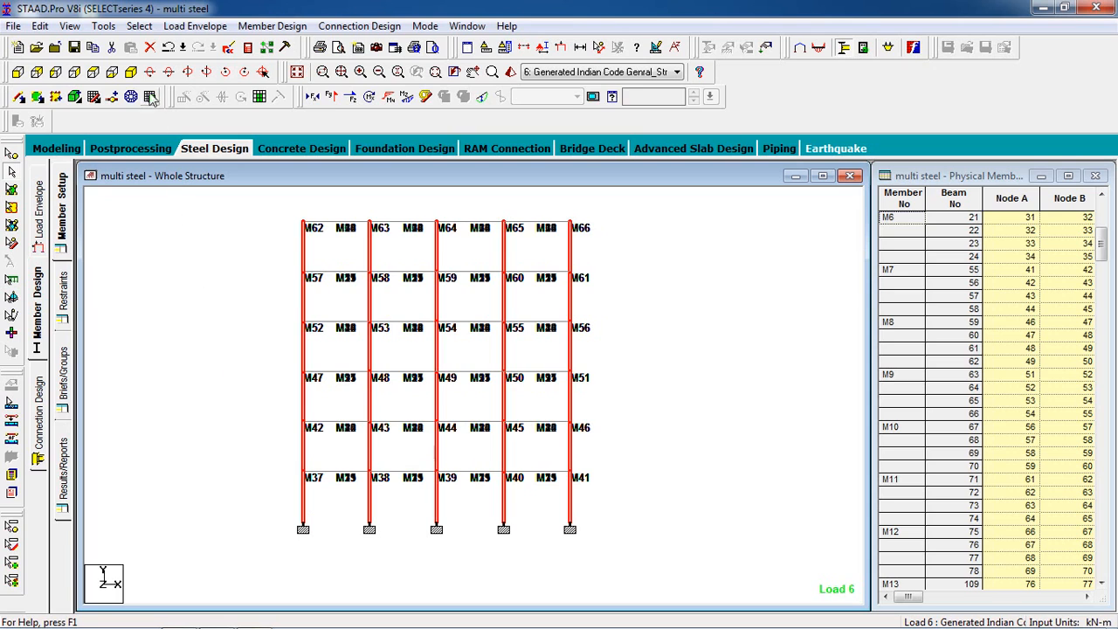
Step: Auto-form physical members from the selected columns
click(130, 73)
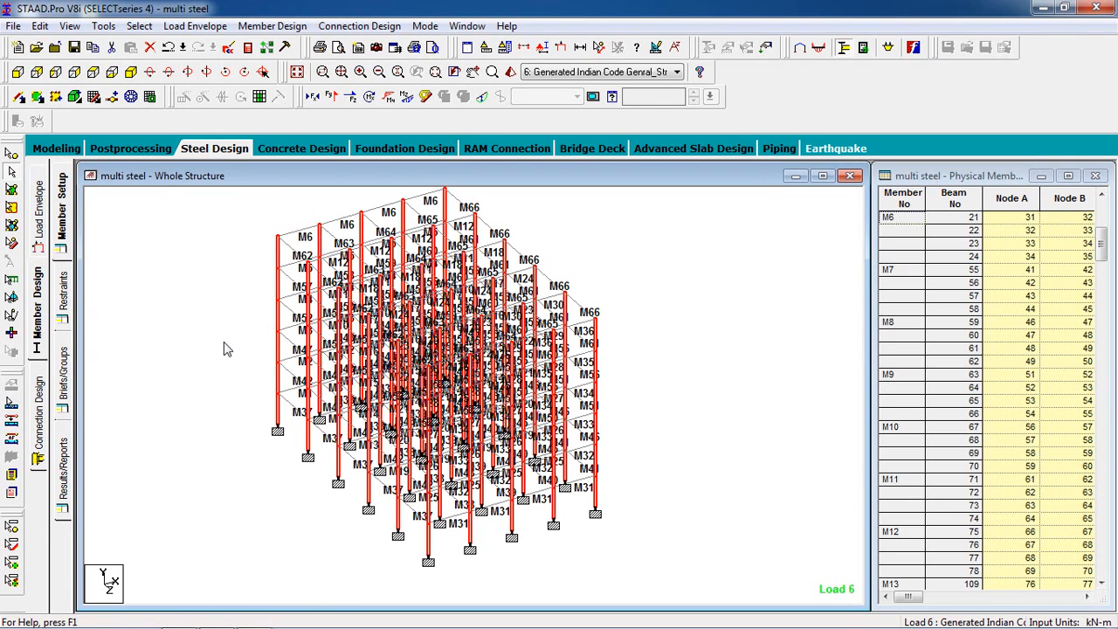
click(278, 27)
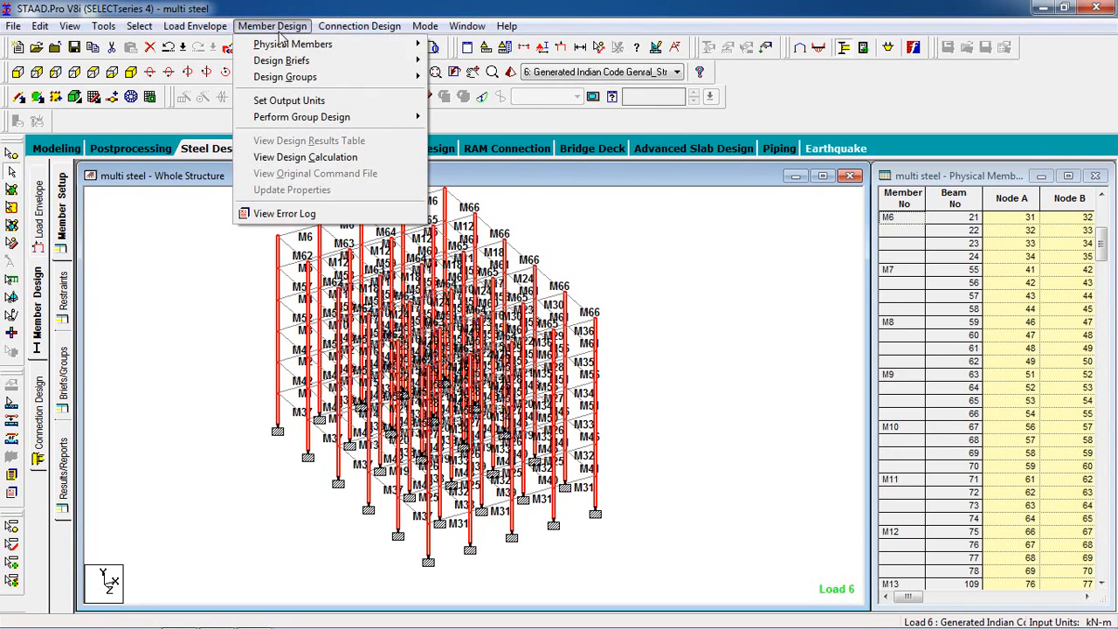
mouse_move(293, 44)
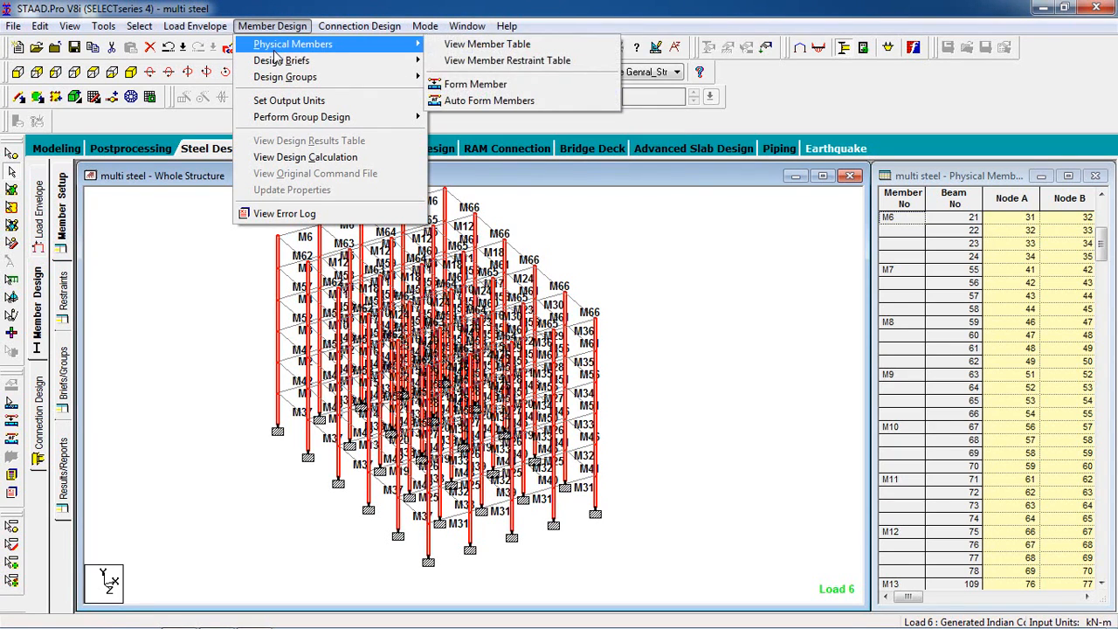
click(482, 103)
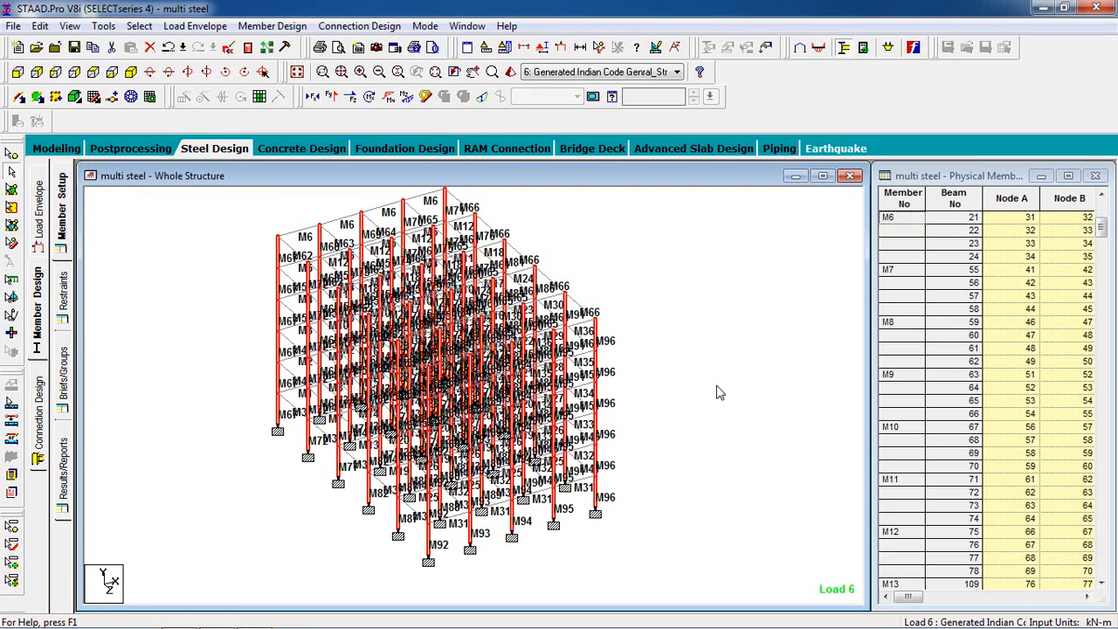
Step: Check column member M87 in the physical member table against the model, and view the member restraints table
click(1102, 230)
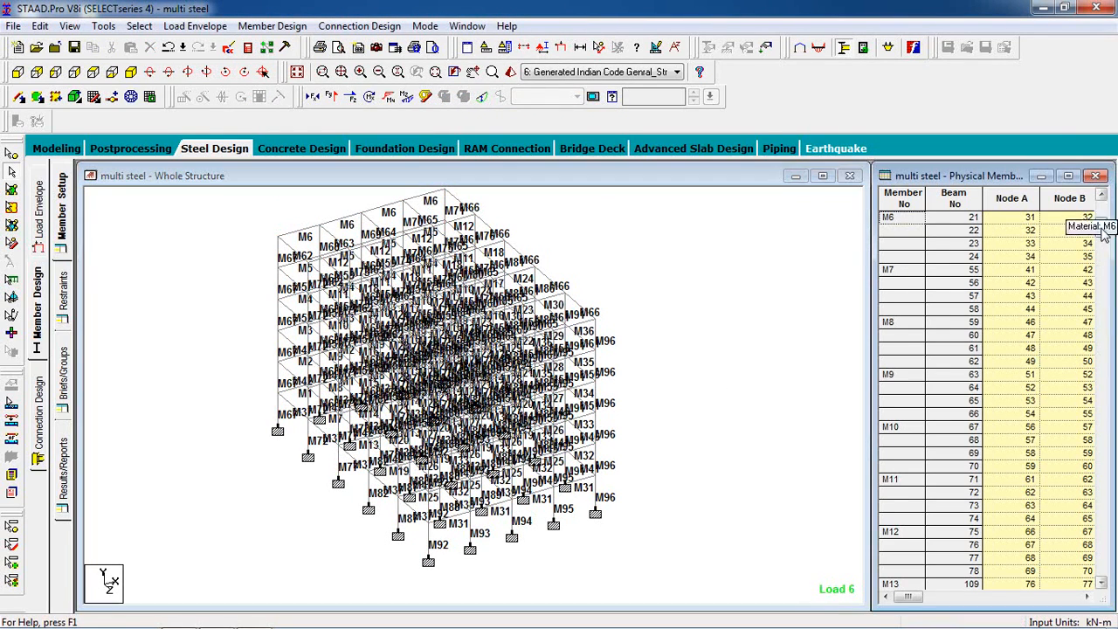
click(1102, 533)
click(885, 283)
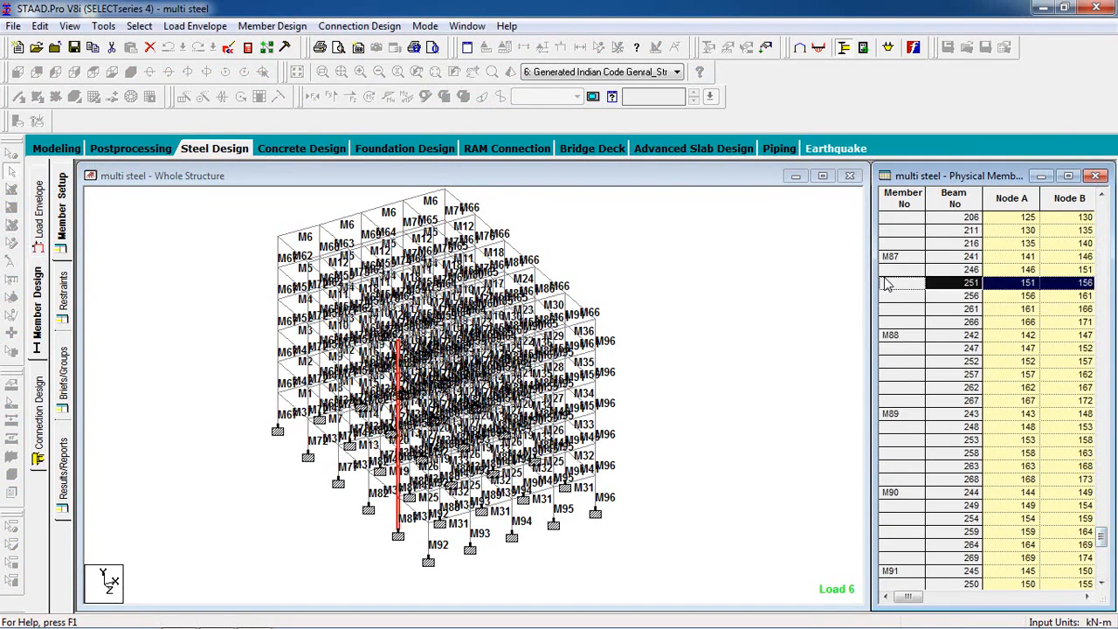
click(827, 282)
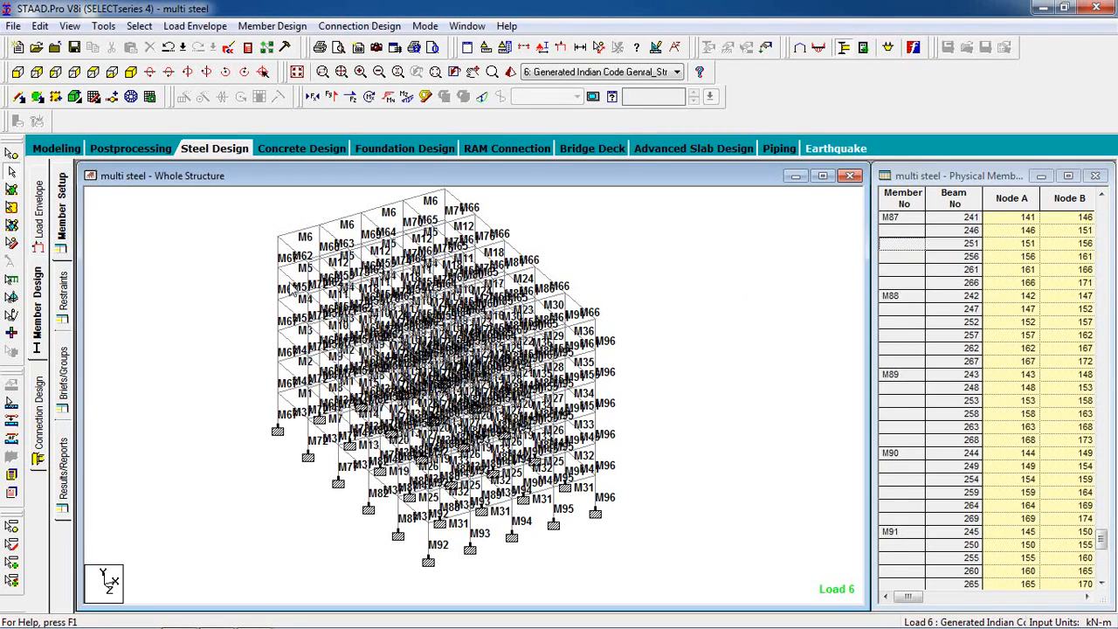
click(67, 306)
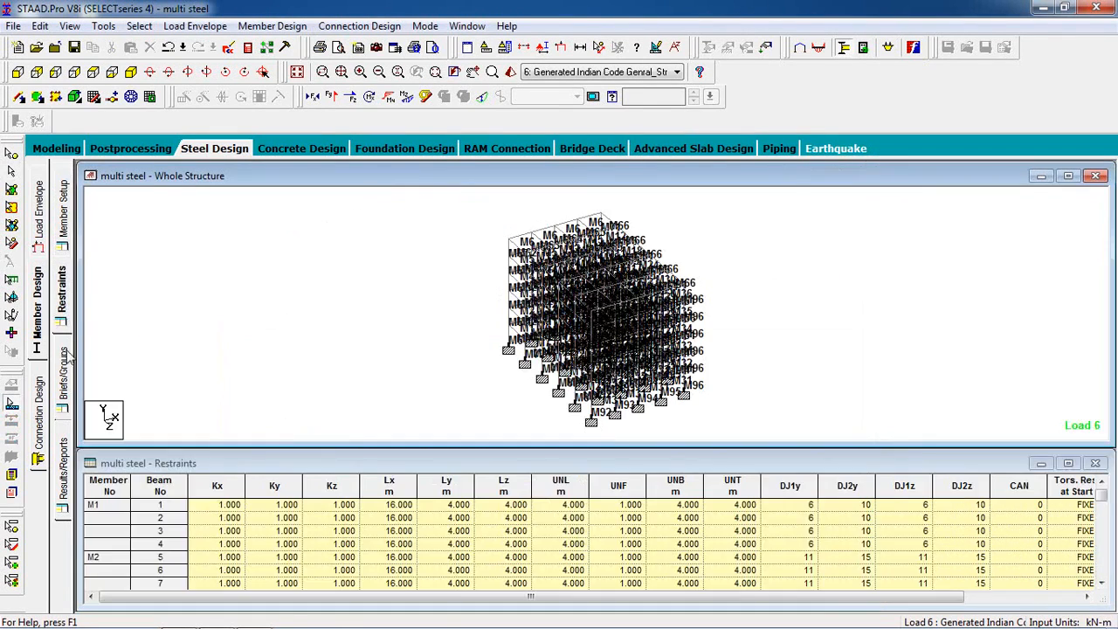
Step: Create a design brief named Design Brief 1 that uses the IS800 design code
click(66, 376)
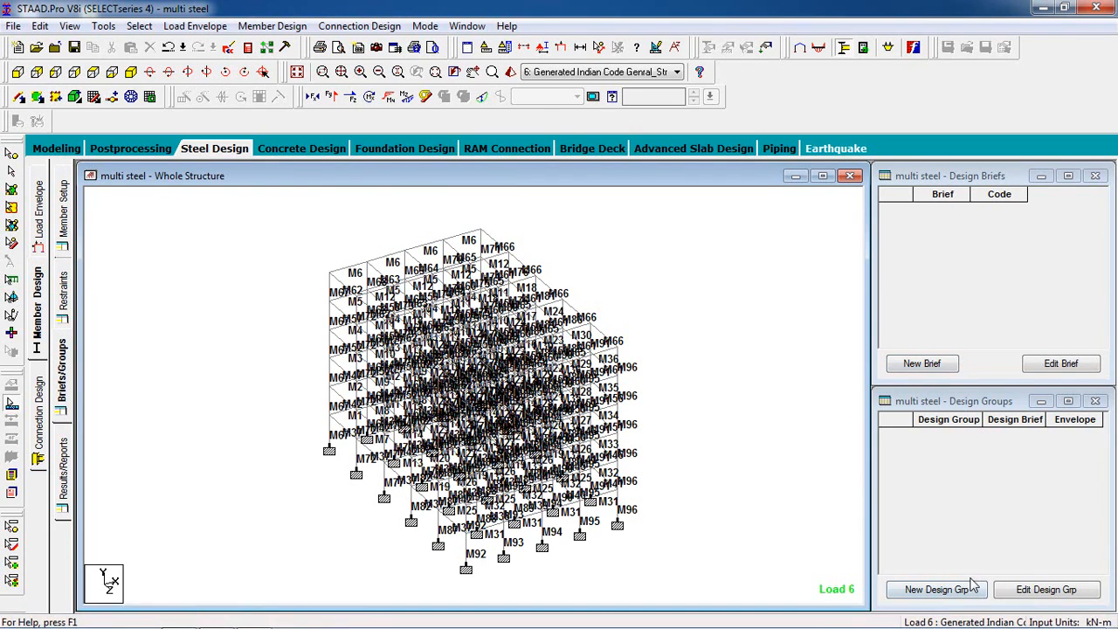
click(926, 365)
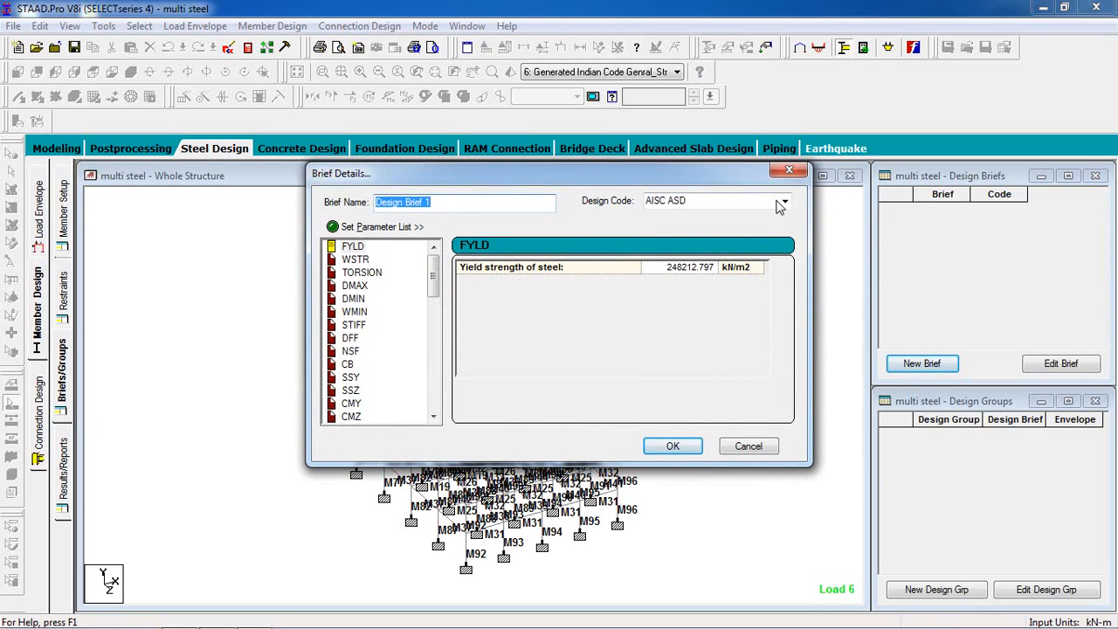
click(784, 203)
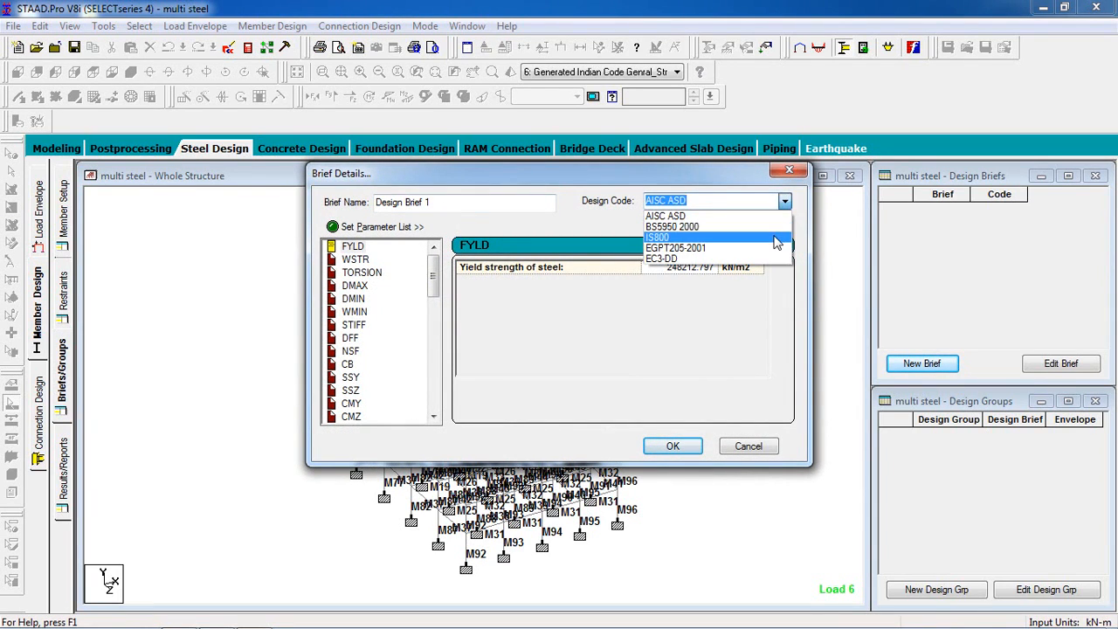
click(774, 238)
click(663, 271)
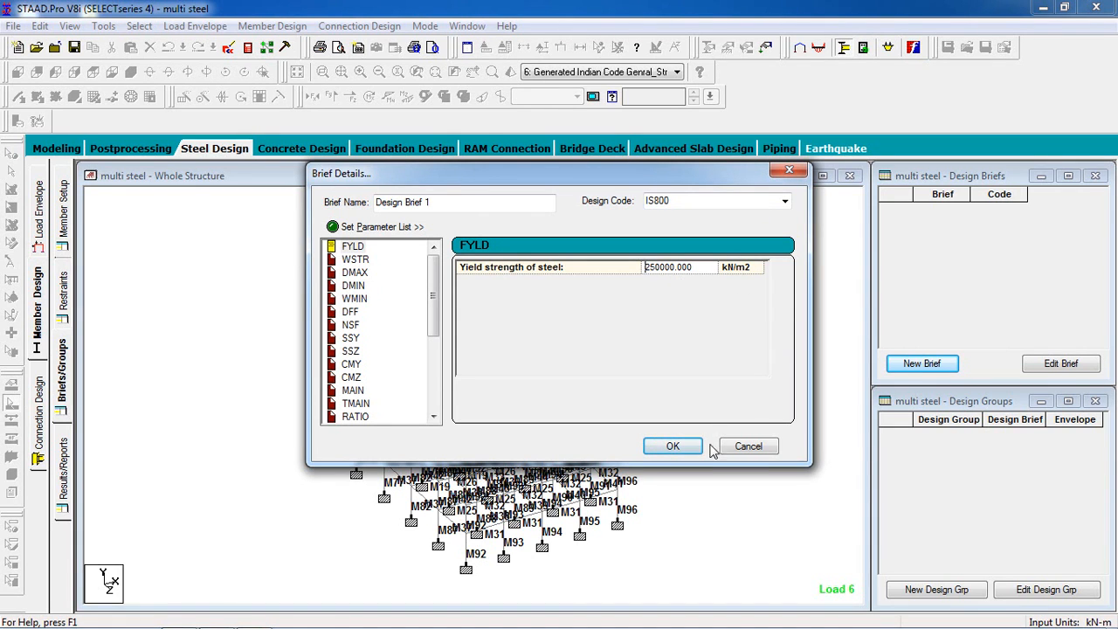
click(674, 447)
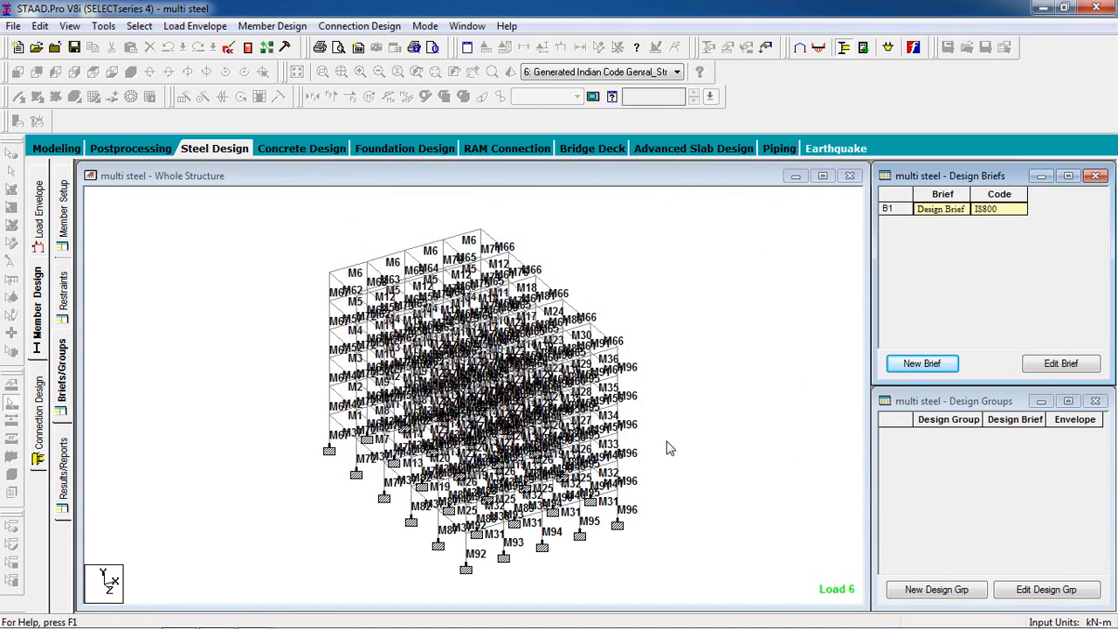
Step: Create Design Group 1 with Design Envelope 1 and Design Brief 1, containing physical members M1, M2 and M3
click(948, 590)
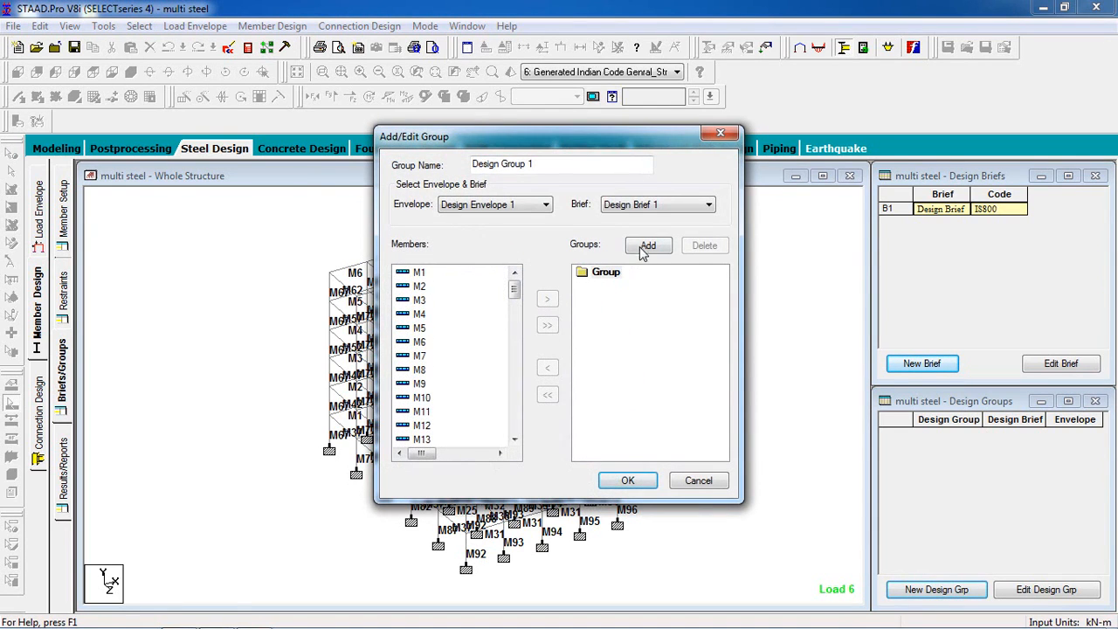
click(645, 248)
drag(465, 277, 400, 308)
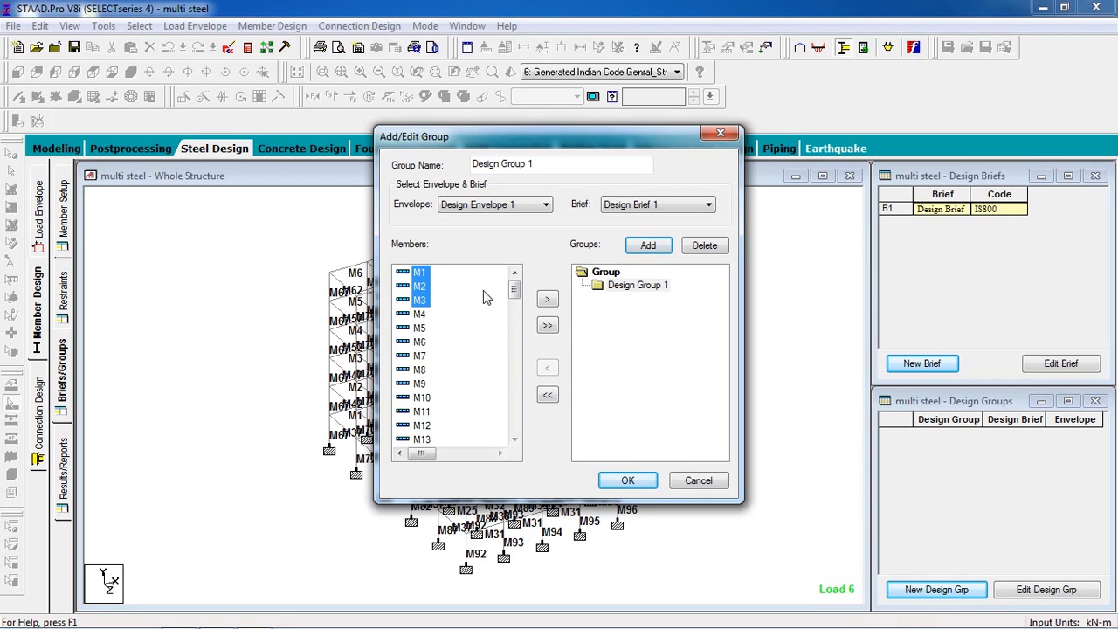
click(547, 299)
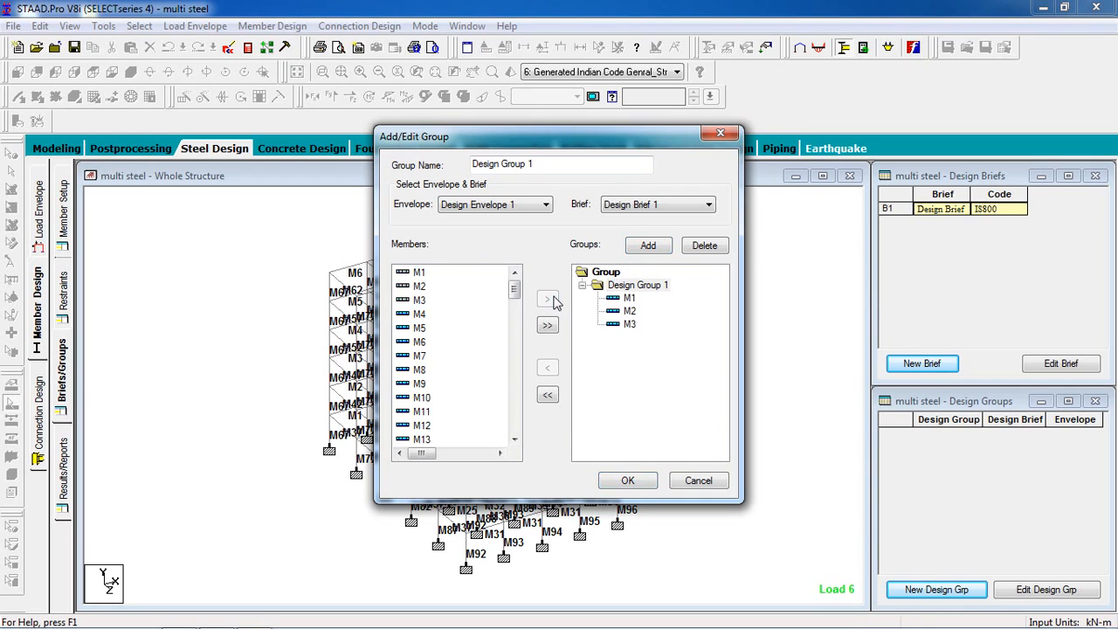
click(628, 481)
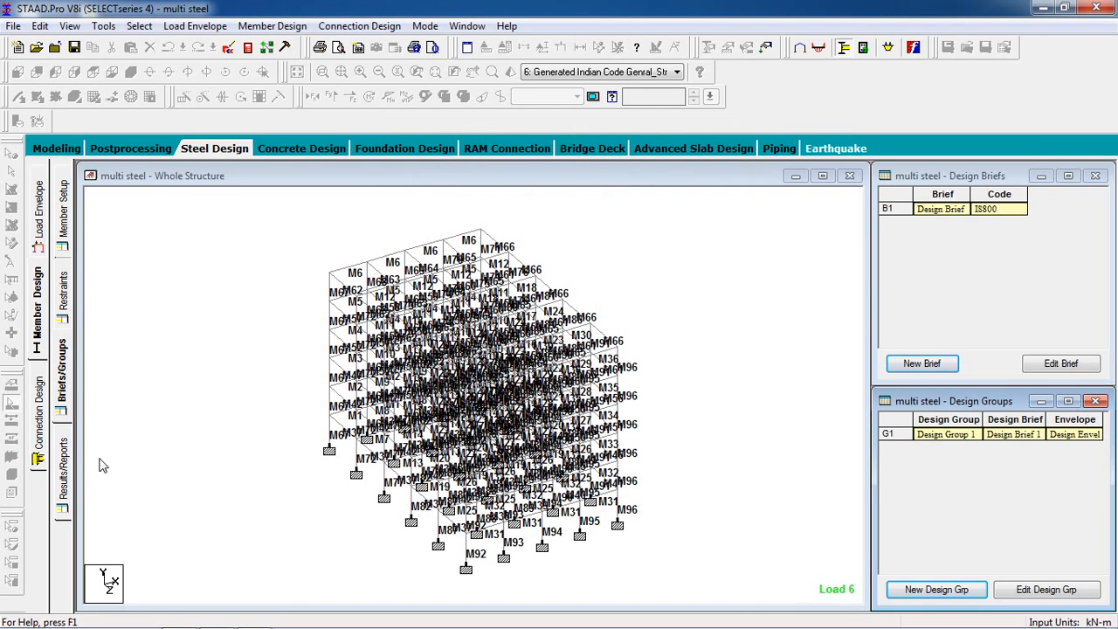
Step: Run the code check on the design group and display the design results table
click(63, 479)
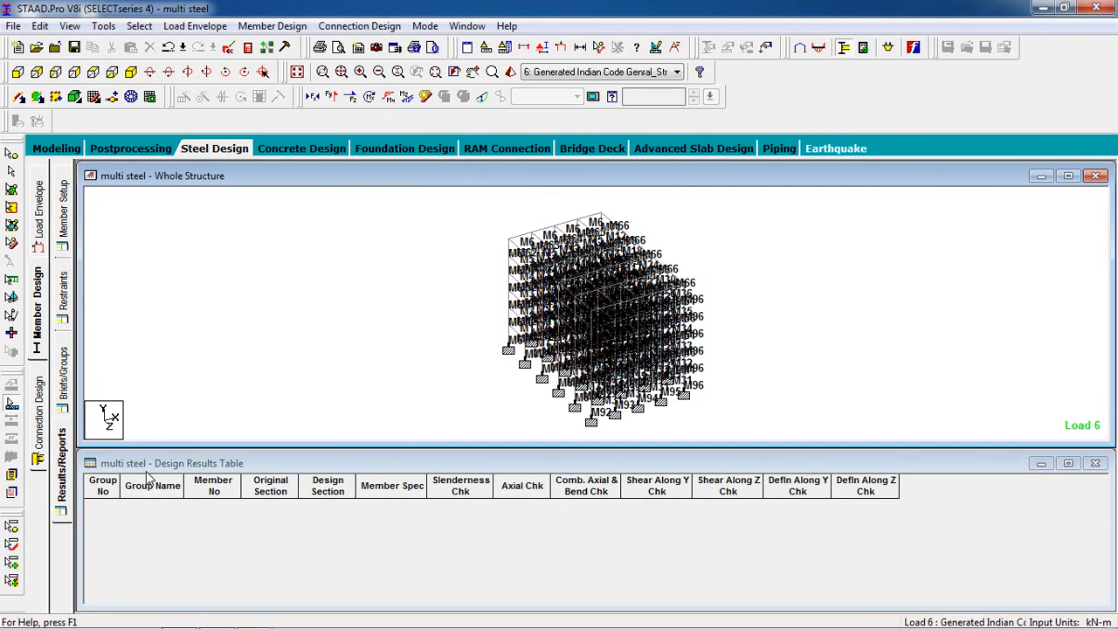
click(269, 28)
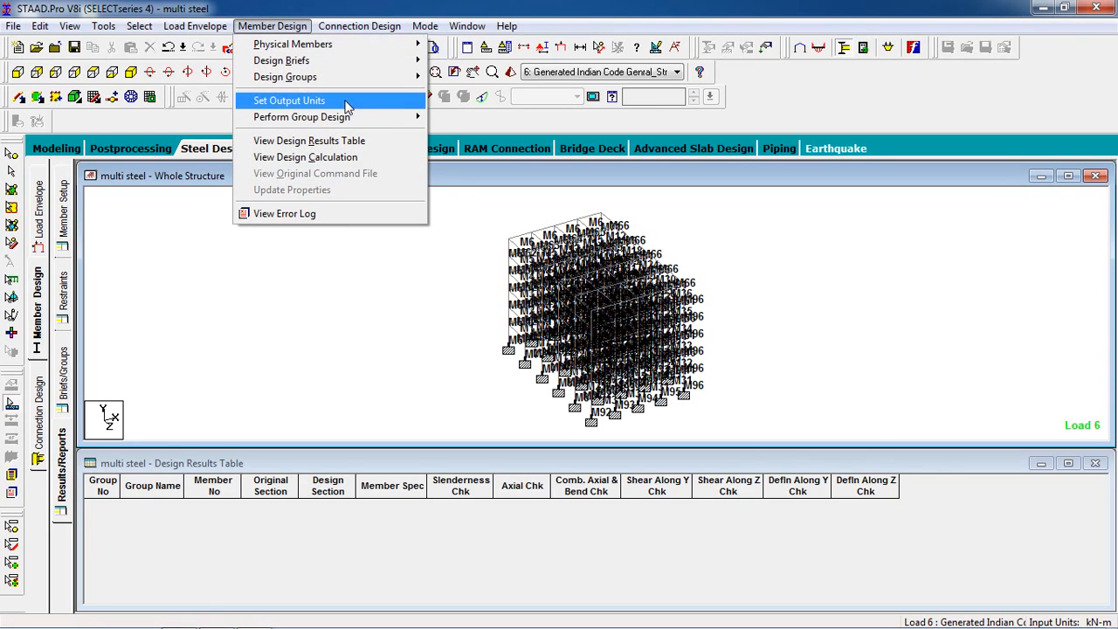
mouse_move(356, 119)
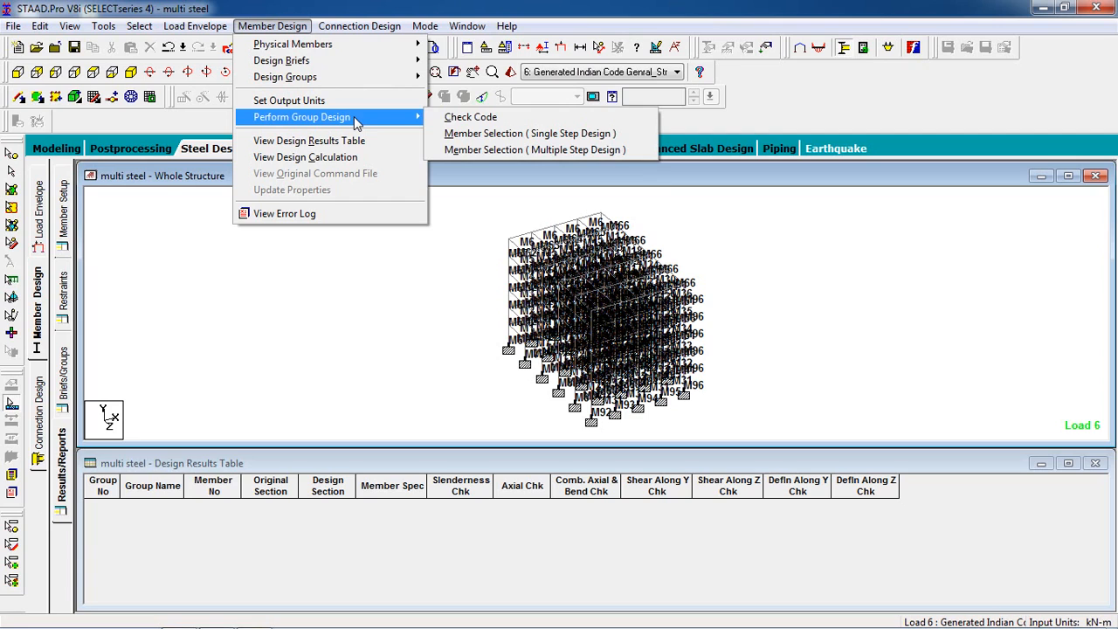
click(439, 119)
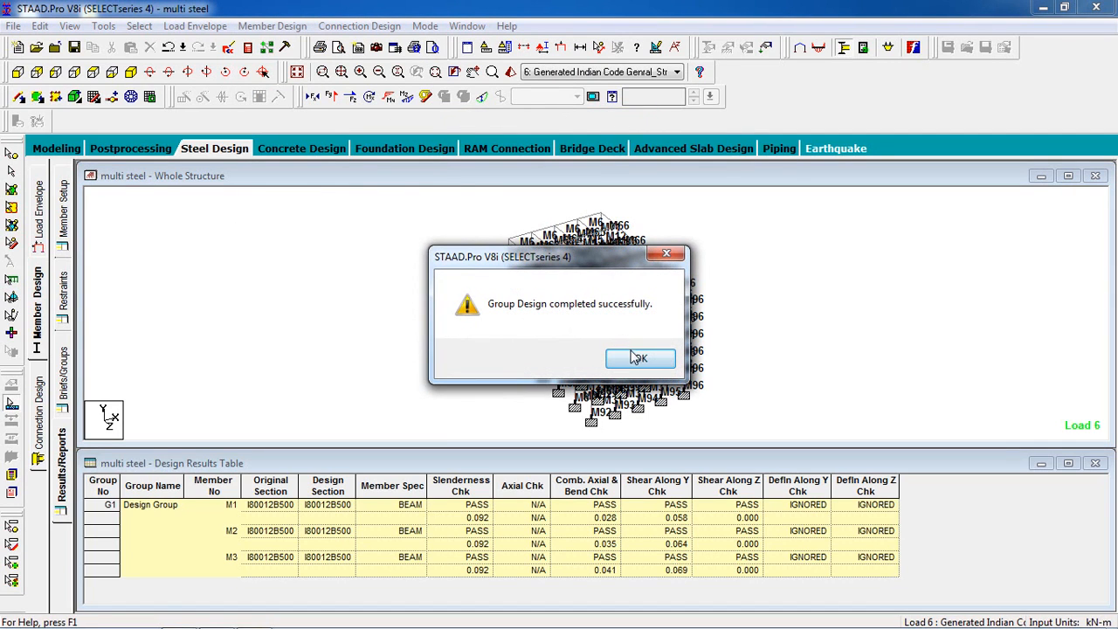
click(640, 360)
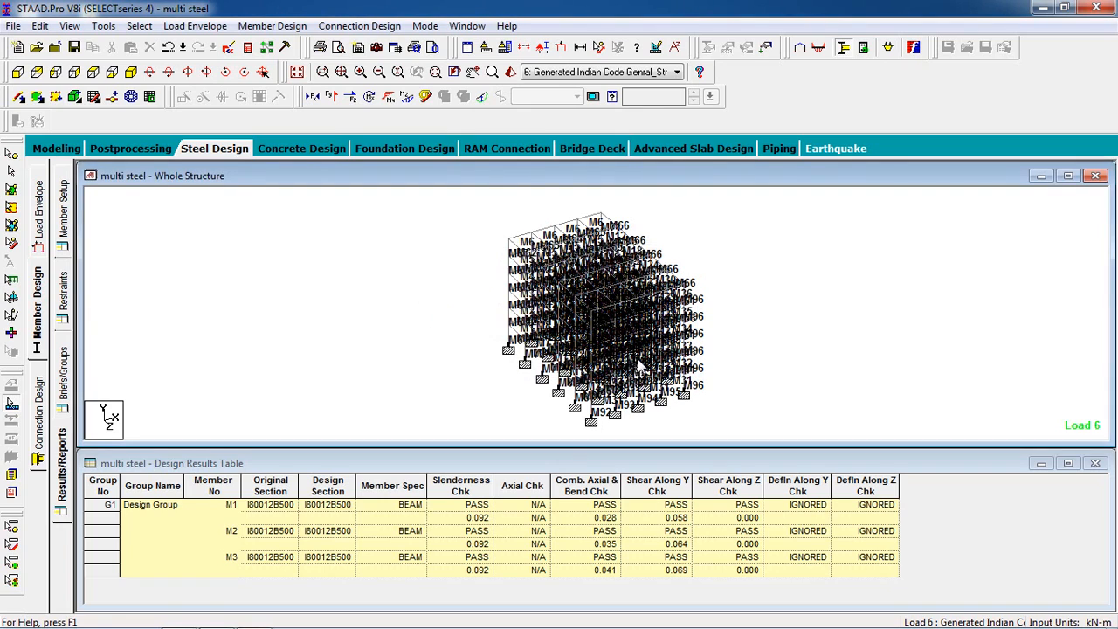
click(311, 513)
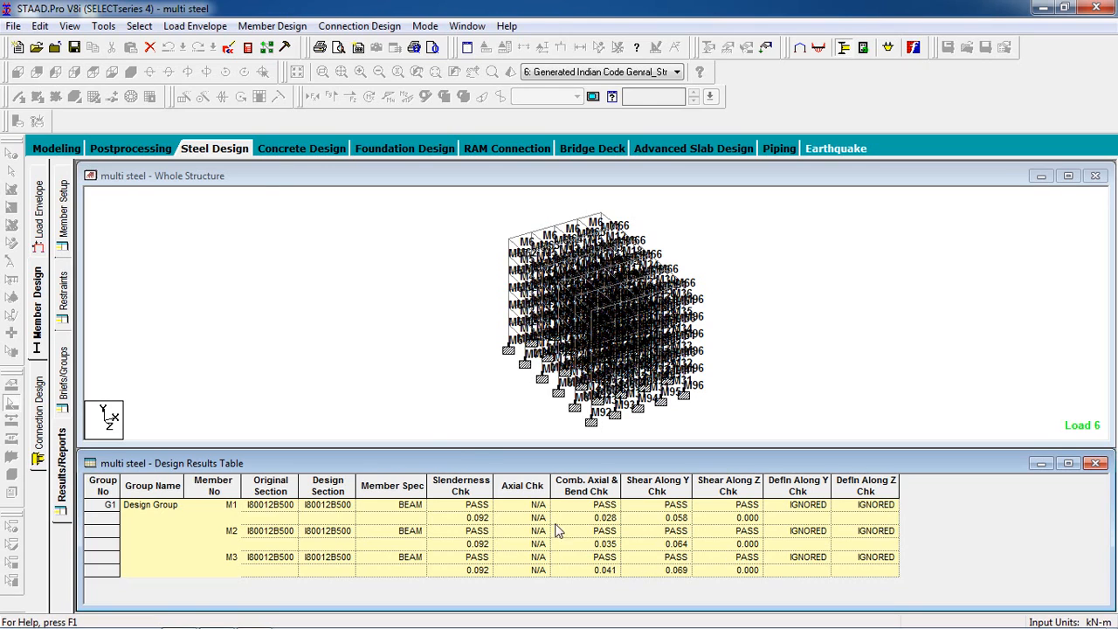
Step: Run the single-step member selection design on the design group
click(268, 31)
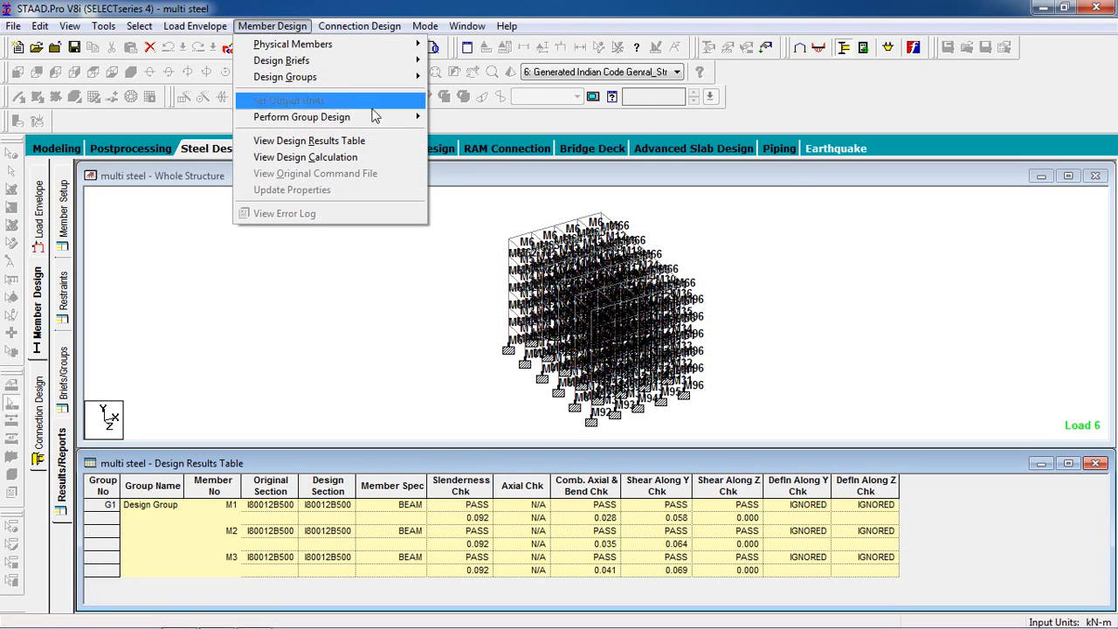
click(367, 290)
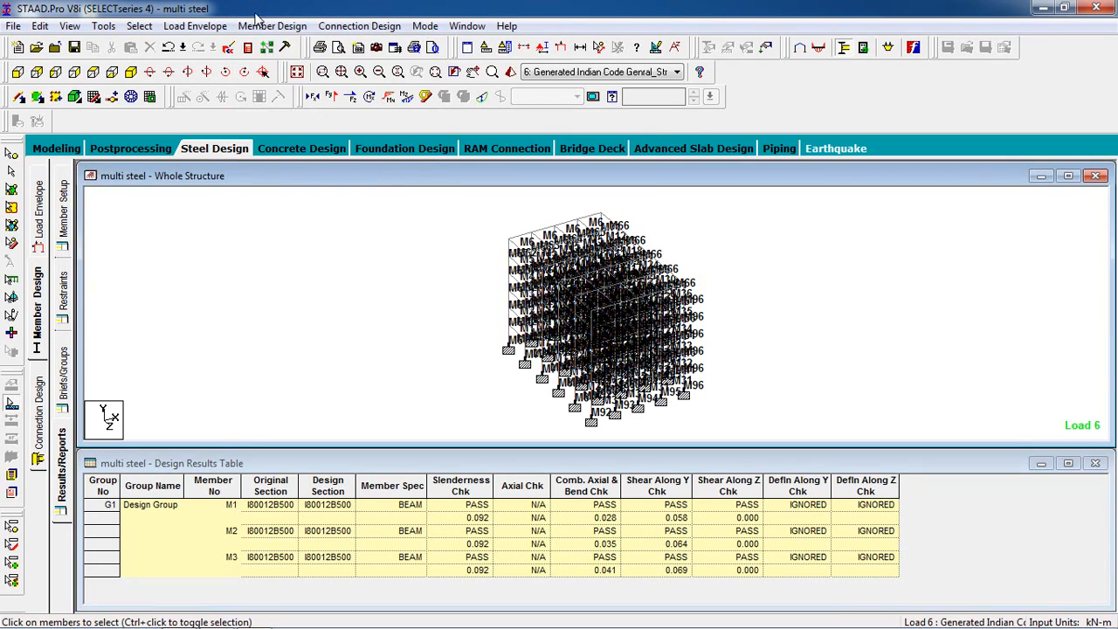
click(267, 26)
mouse_move(333, 122)
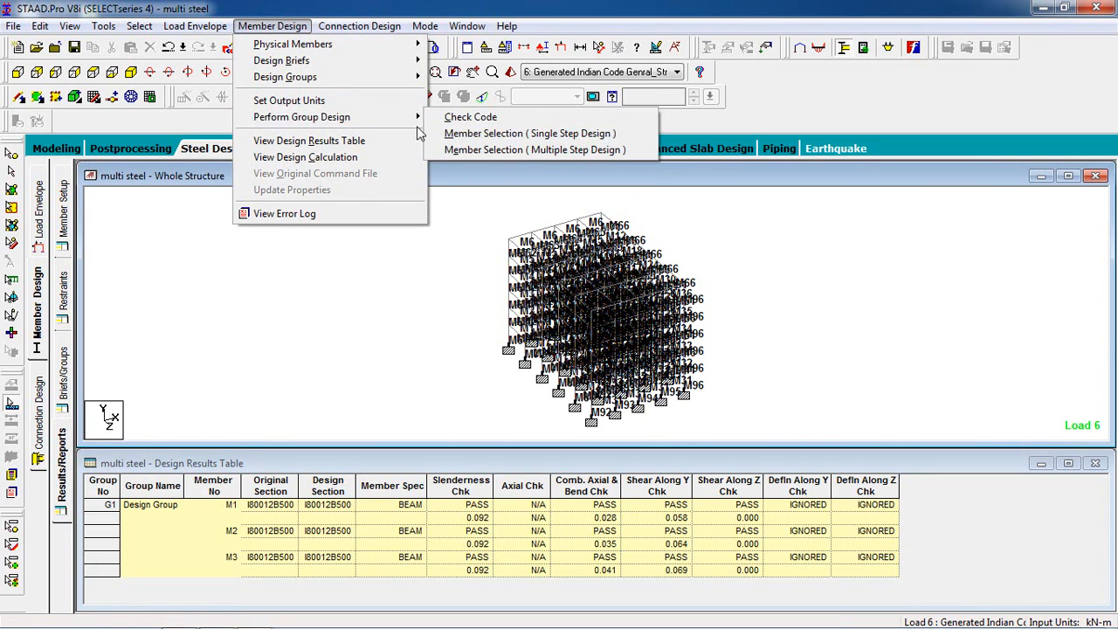
click(457, 139)
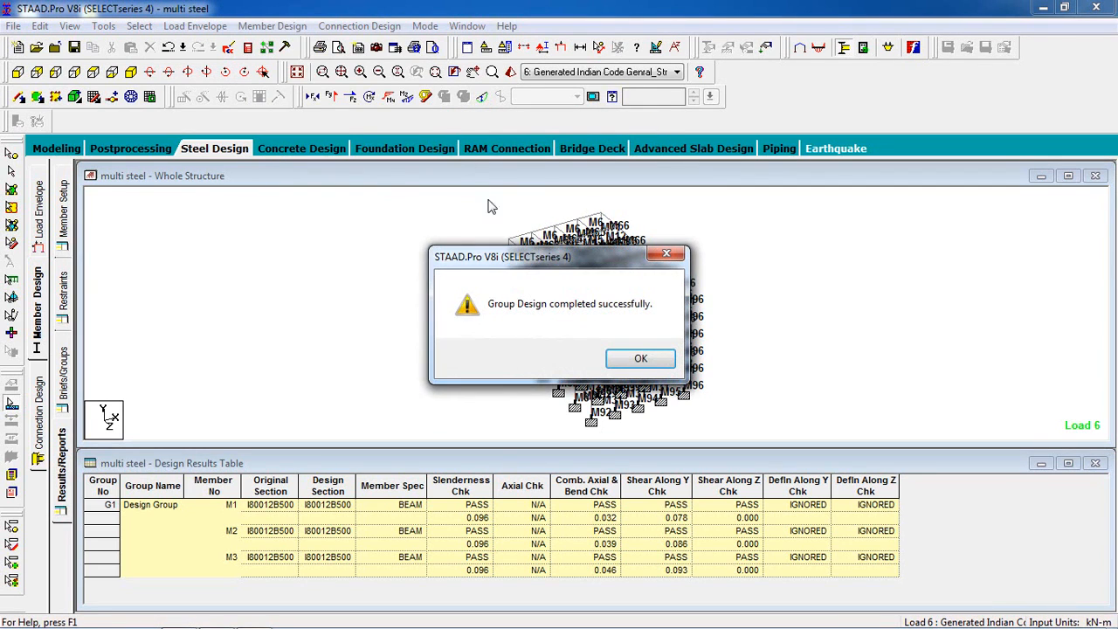
click(642, 359)
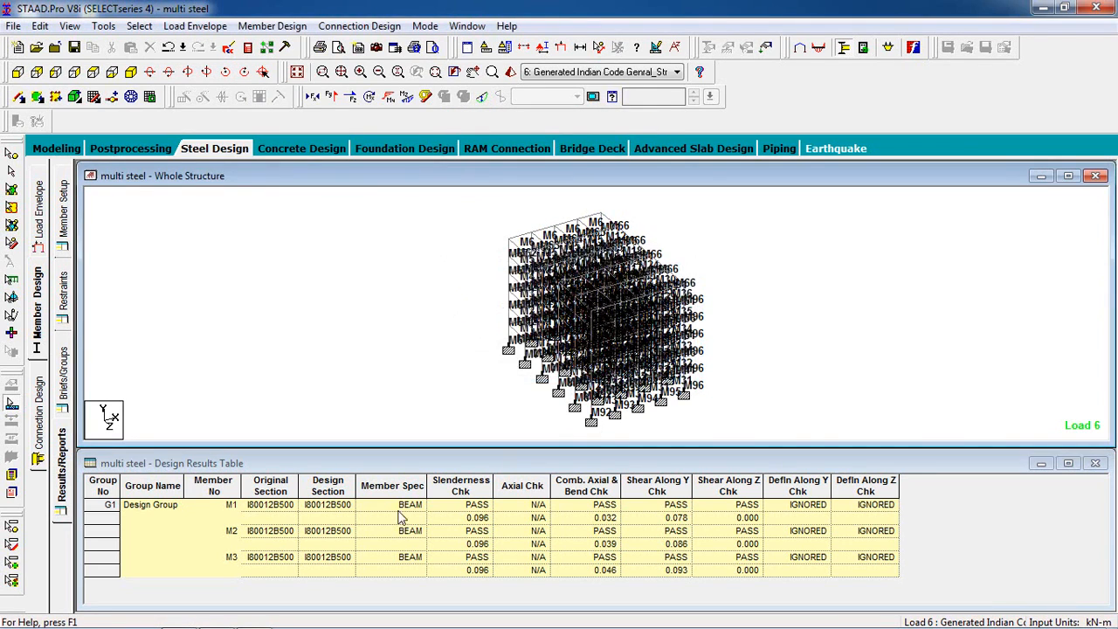
Step: Create Design Group 2 with Design Envelope 1 and Design Brief 1, containing physical members M4 to M25
click(338, 515)
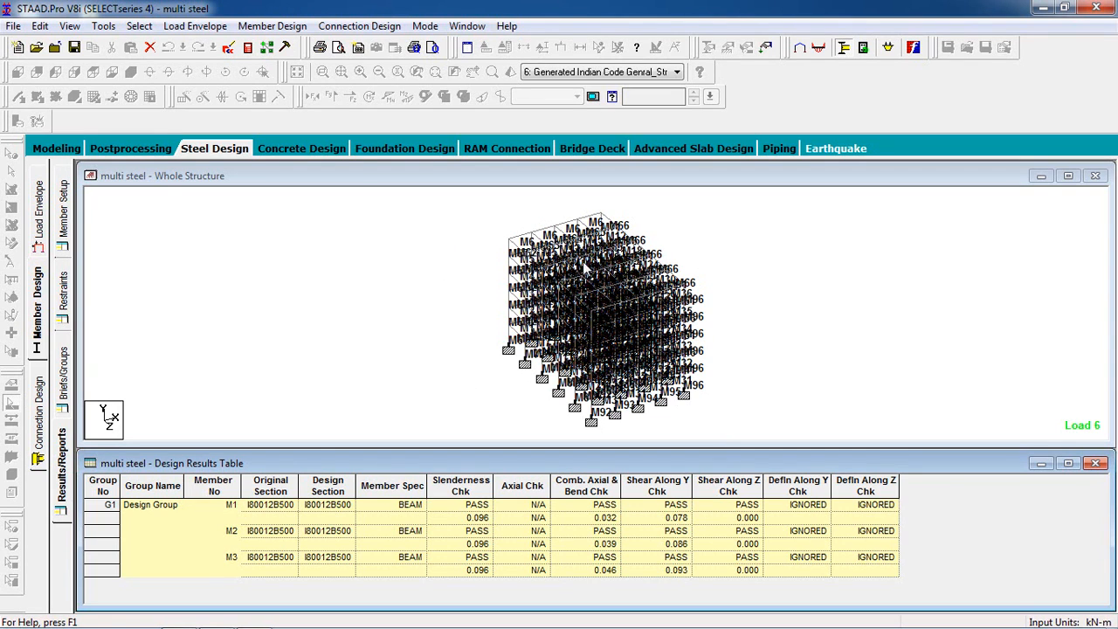
click(65, 394)
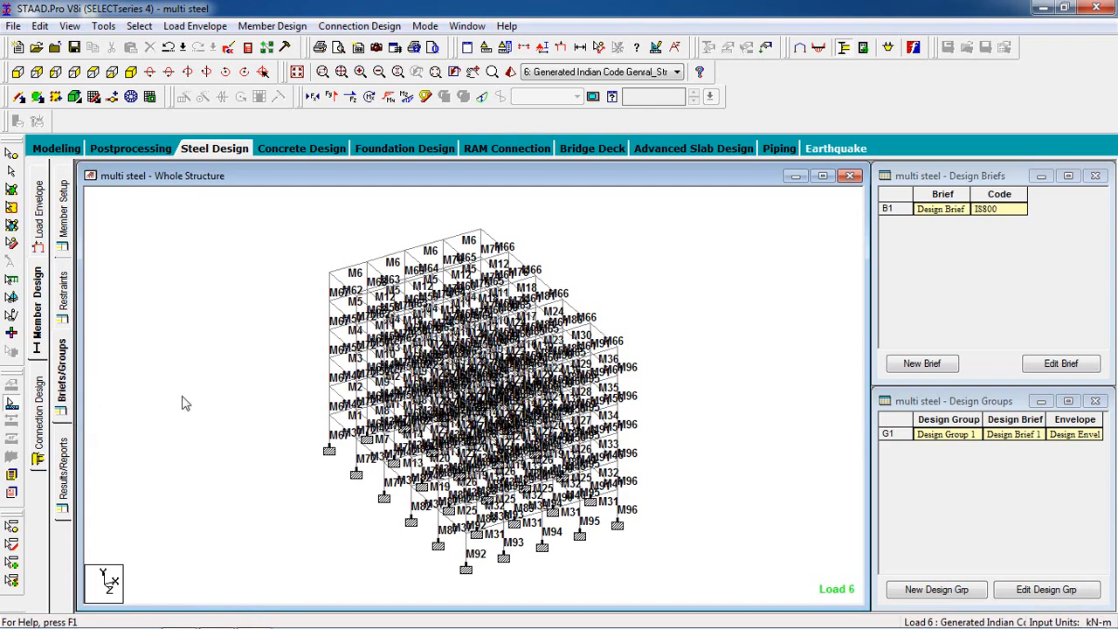
click(924, 594)
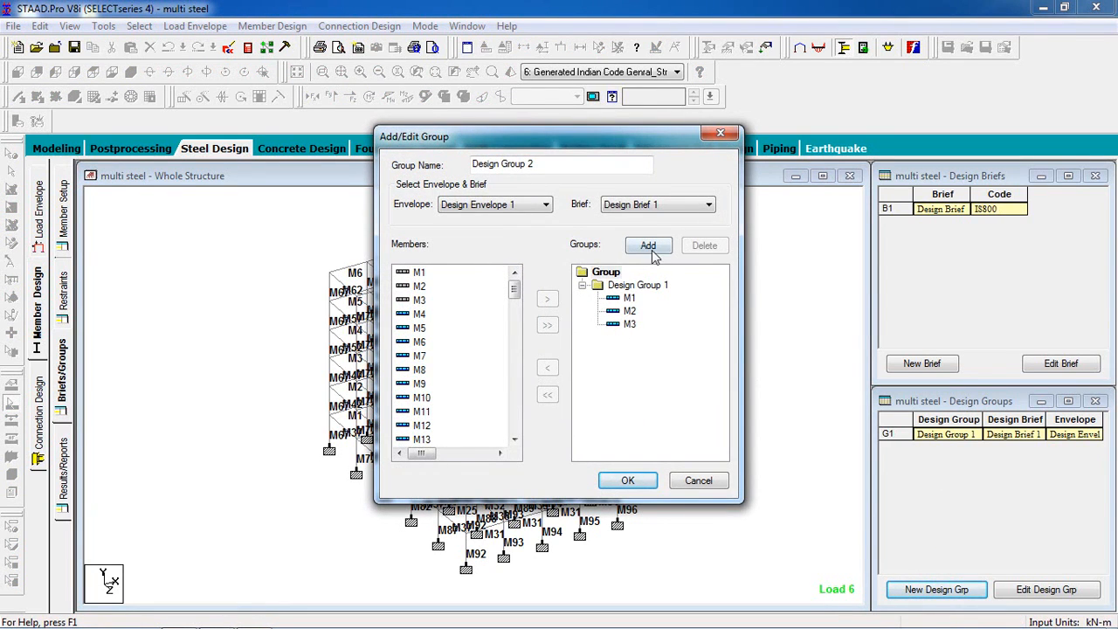
click(648, 245)
drag(443, 316, 322, 415)
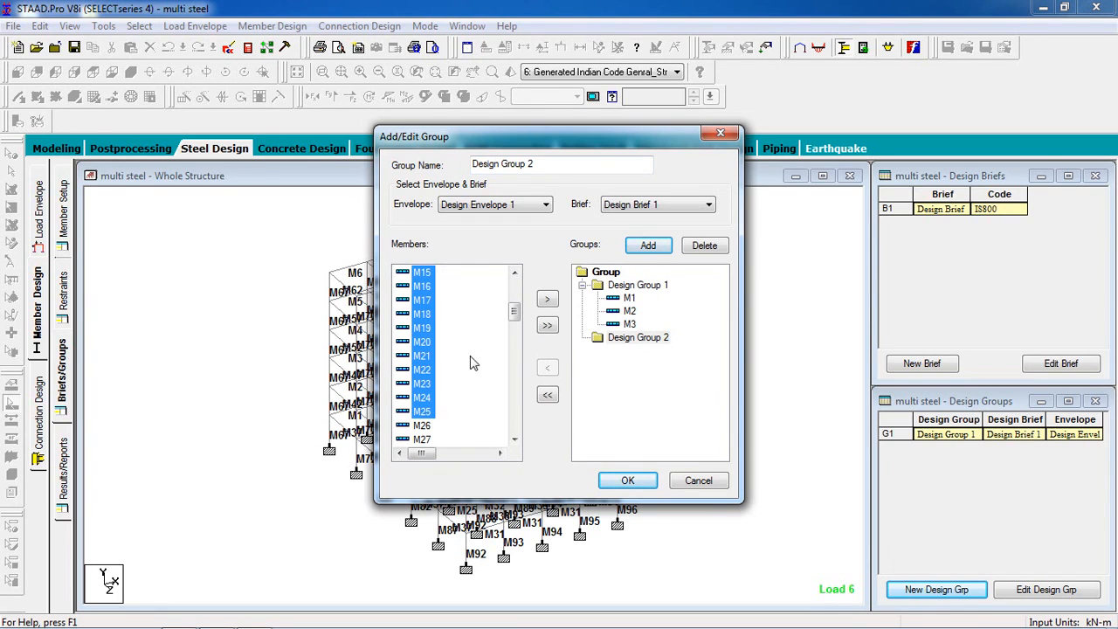
click(548, 300)
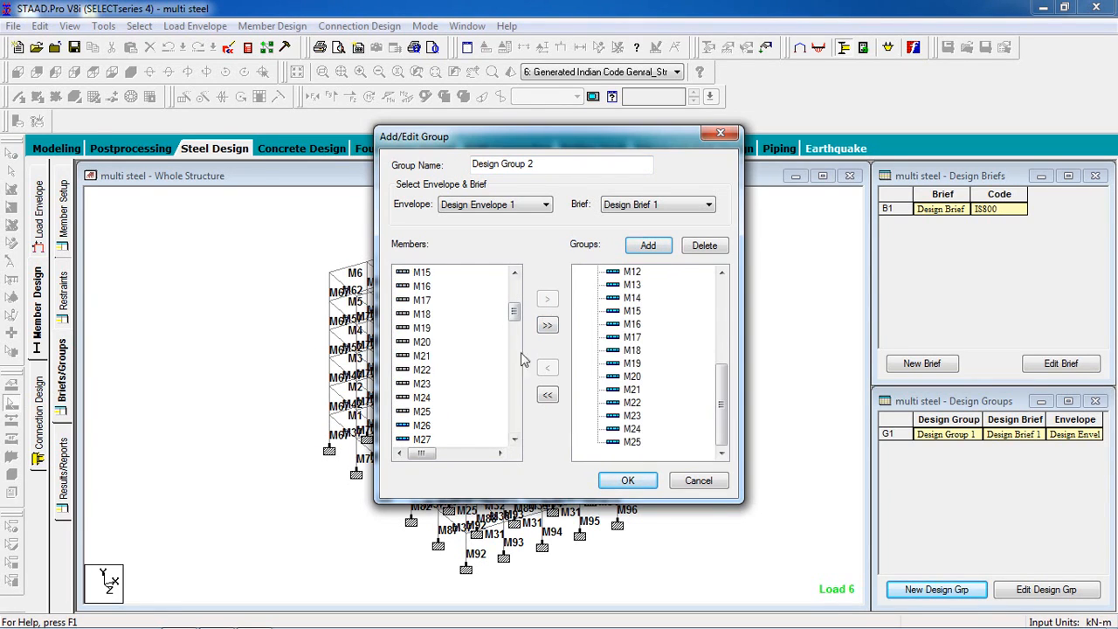
click(623, 480)
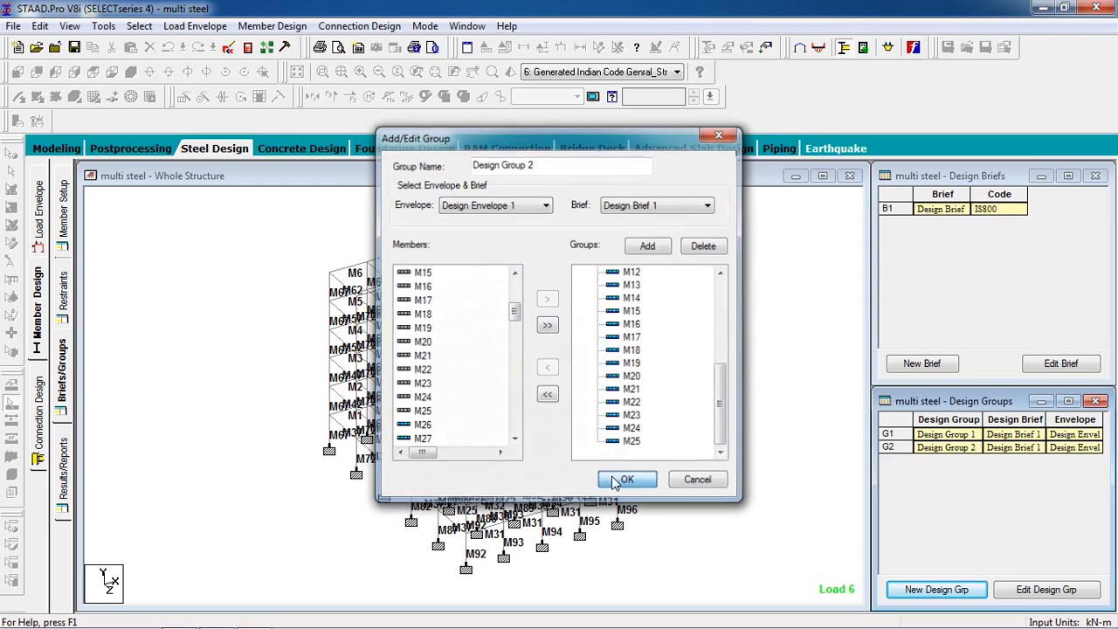
Step: Display the design results table and run the code check on Design Groups 1 and 2
click(74, 471)
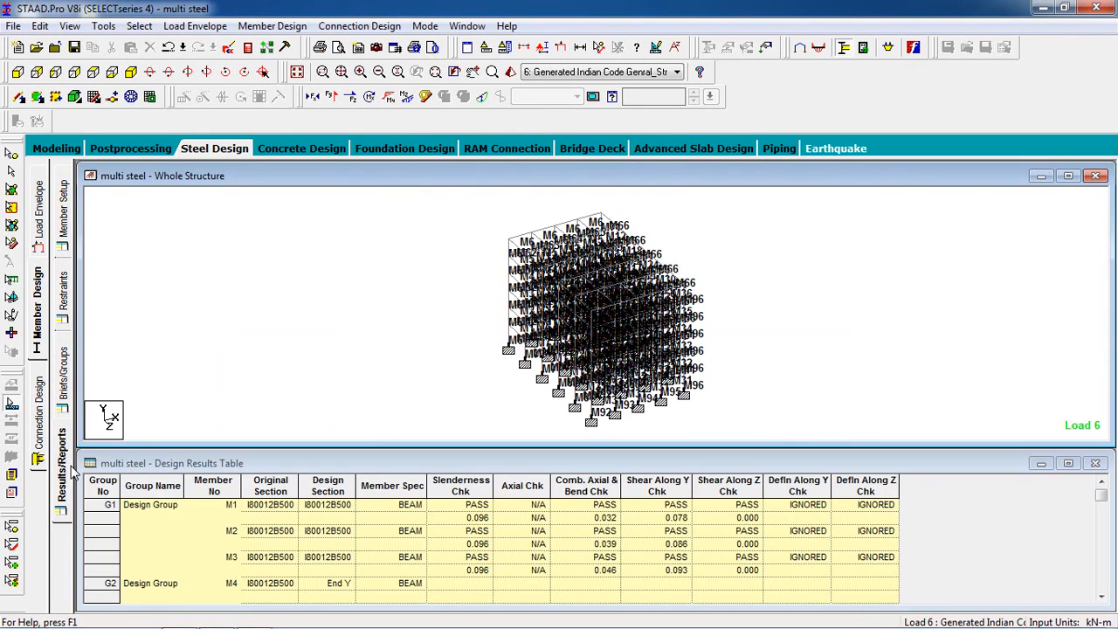
click(272, 25)
mouse_move(381, 117)
click(456, 117)
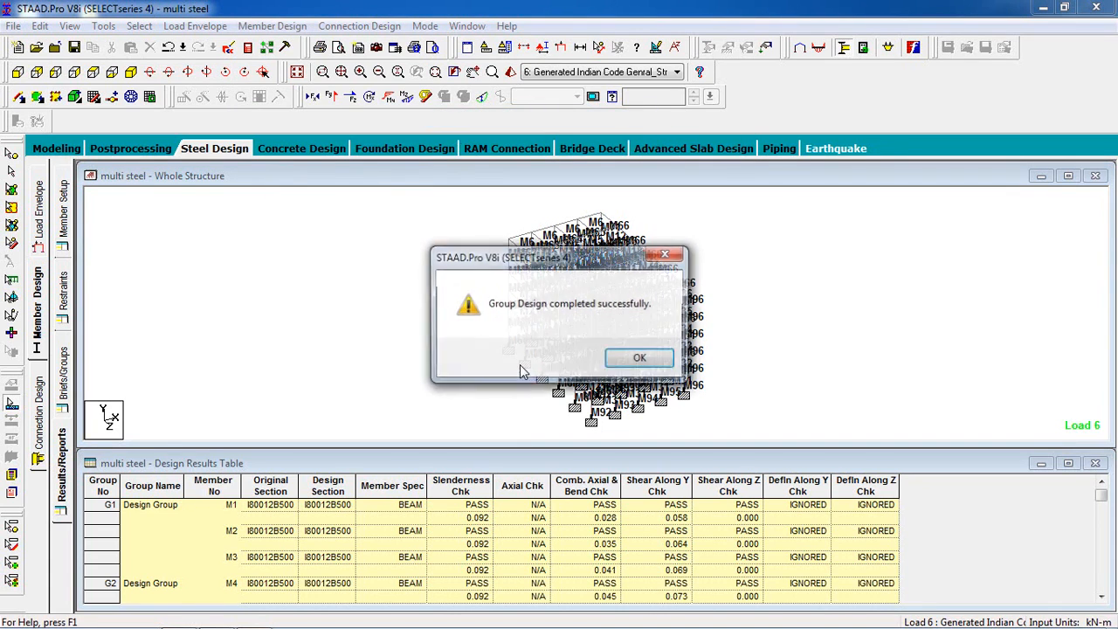
click(646, 358)
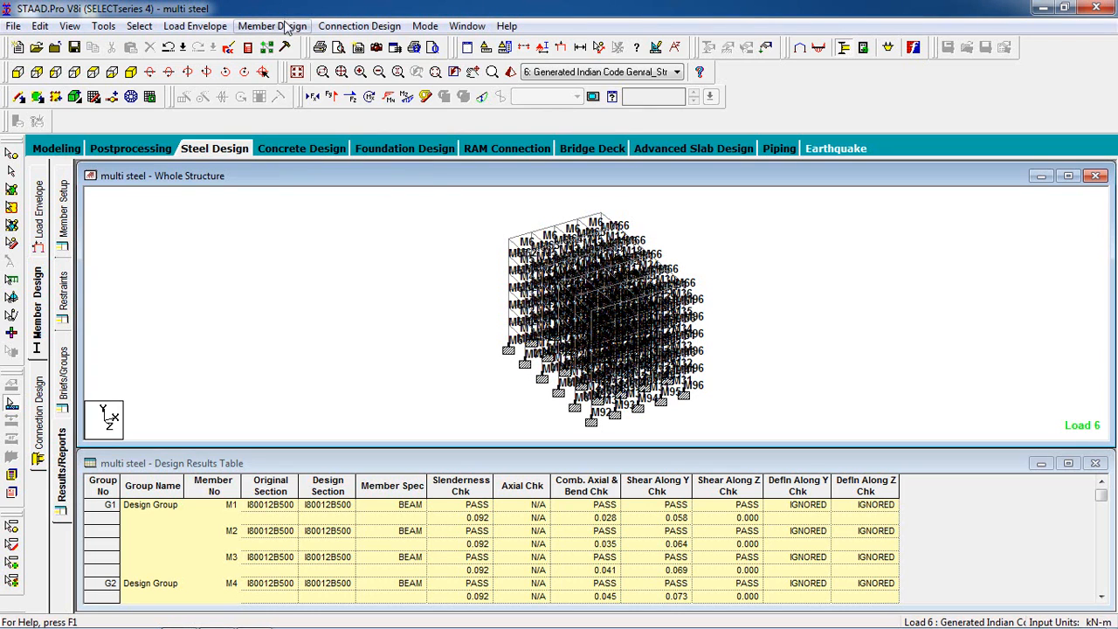
Step: Run the single-step member selection design on both design groups and review the design results down to member M25
click(291, 26)
mouse_move(350, 117)
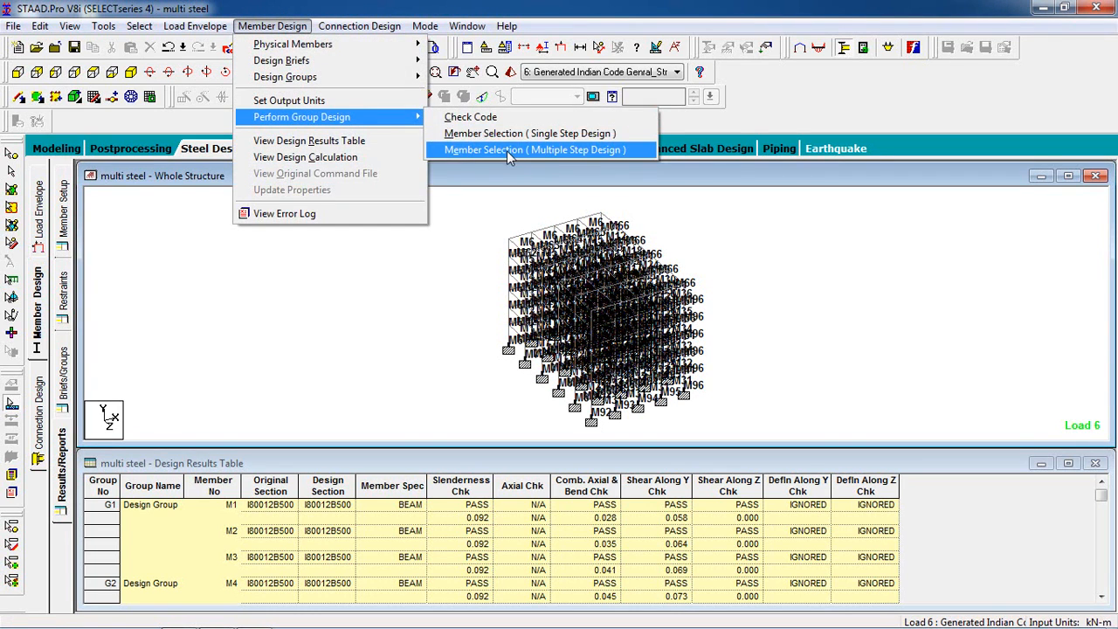
click(511, 136)
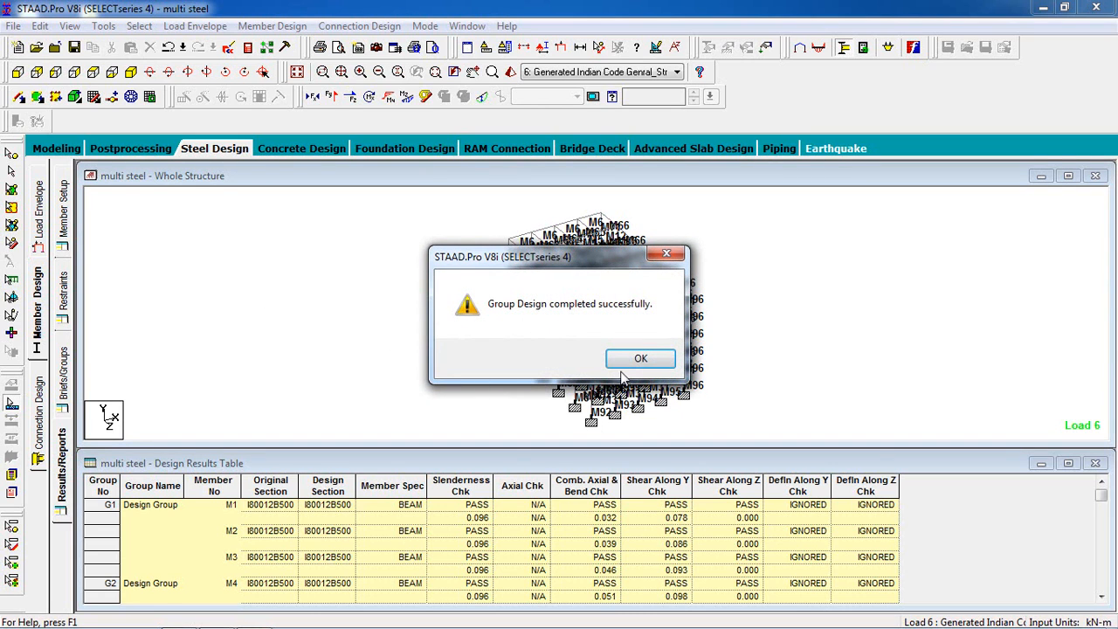
click(637, 358)
click(413, 593)
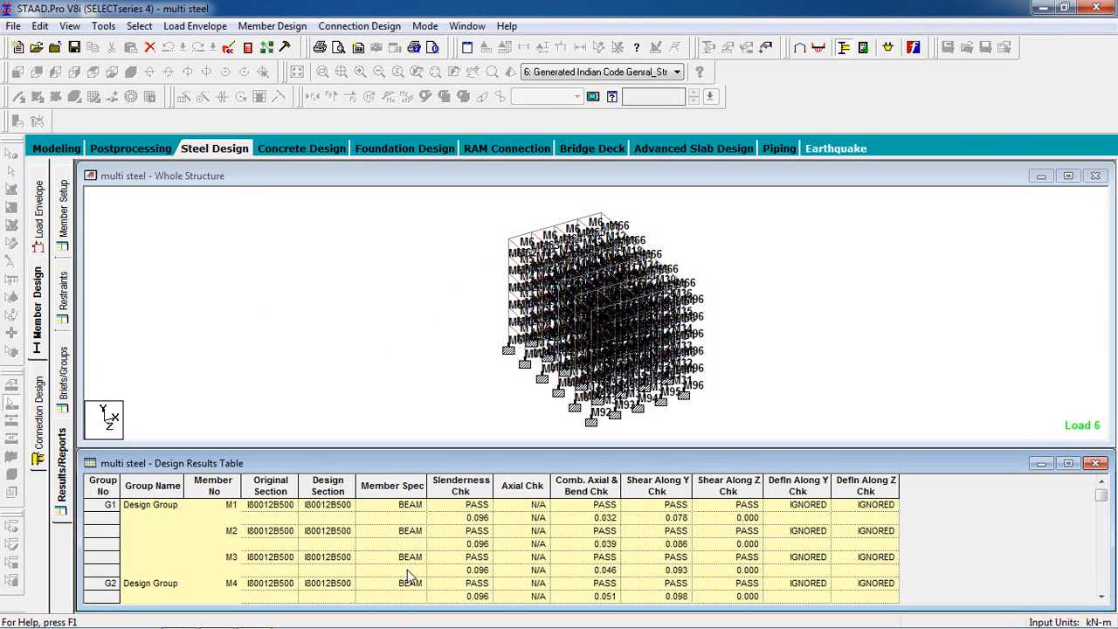
scroll(411, 581, down, 6)
scroll(409, 576, down, 8)
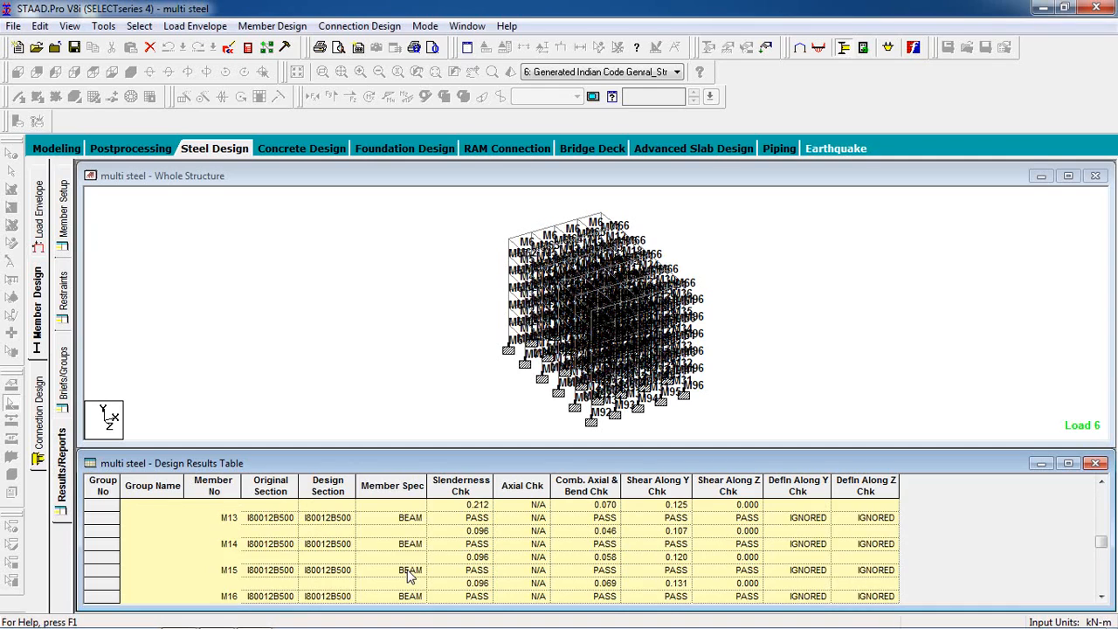
scroll(410, 576, down, 1)
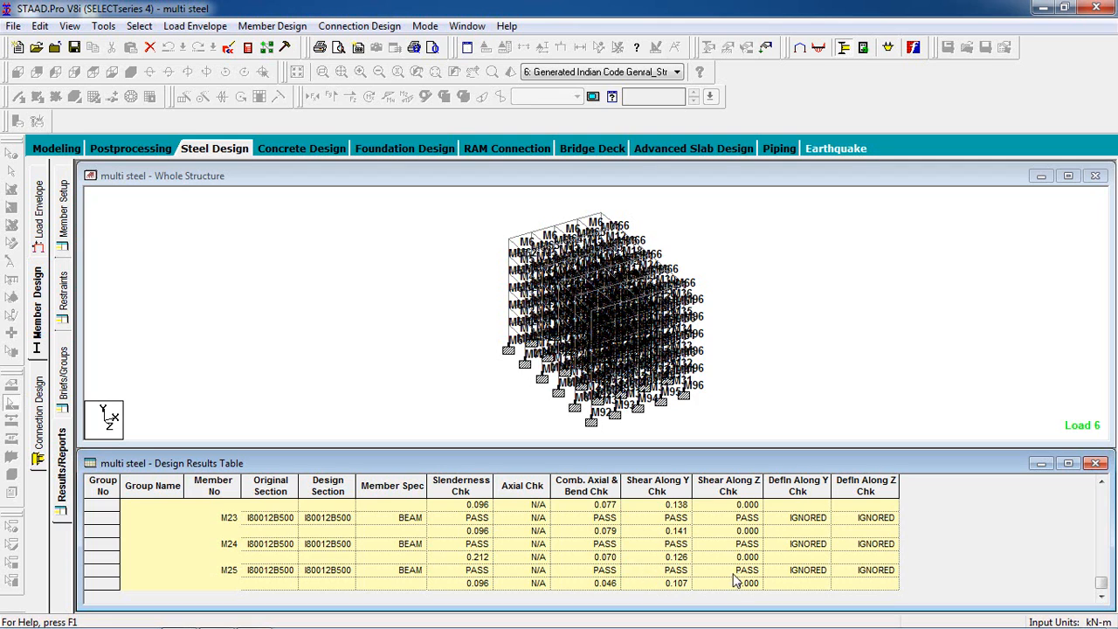
Step: Create Design Group 3 with Design Envelope 1 and Design Brief 1, containing physical members M26 to M96
click(68, 408)
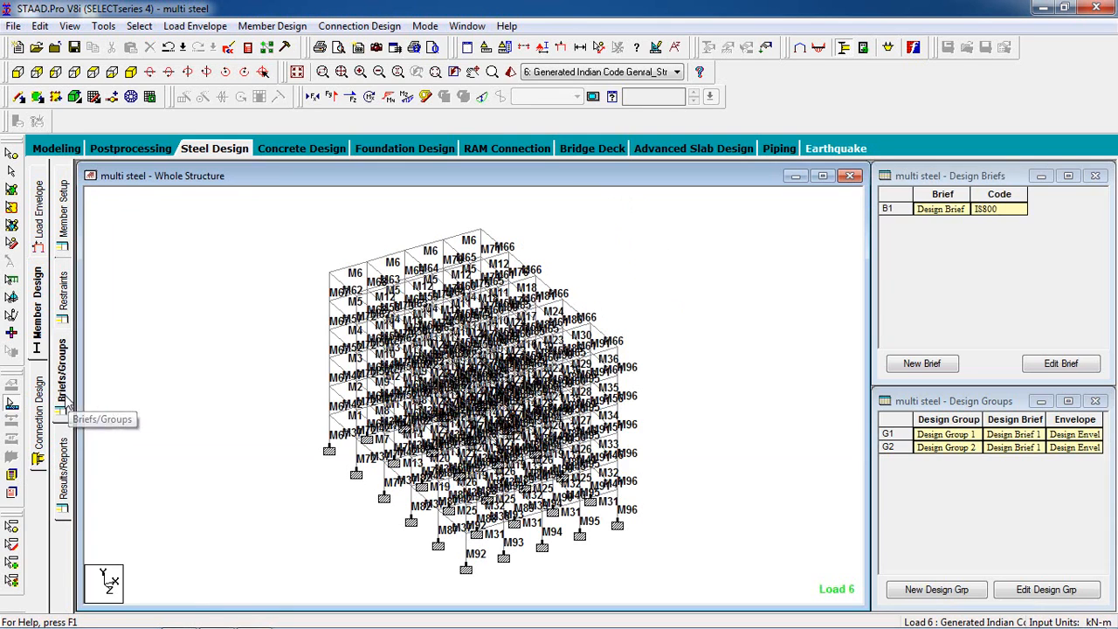
click(935, 593)
click(648, 247)
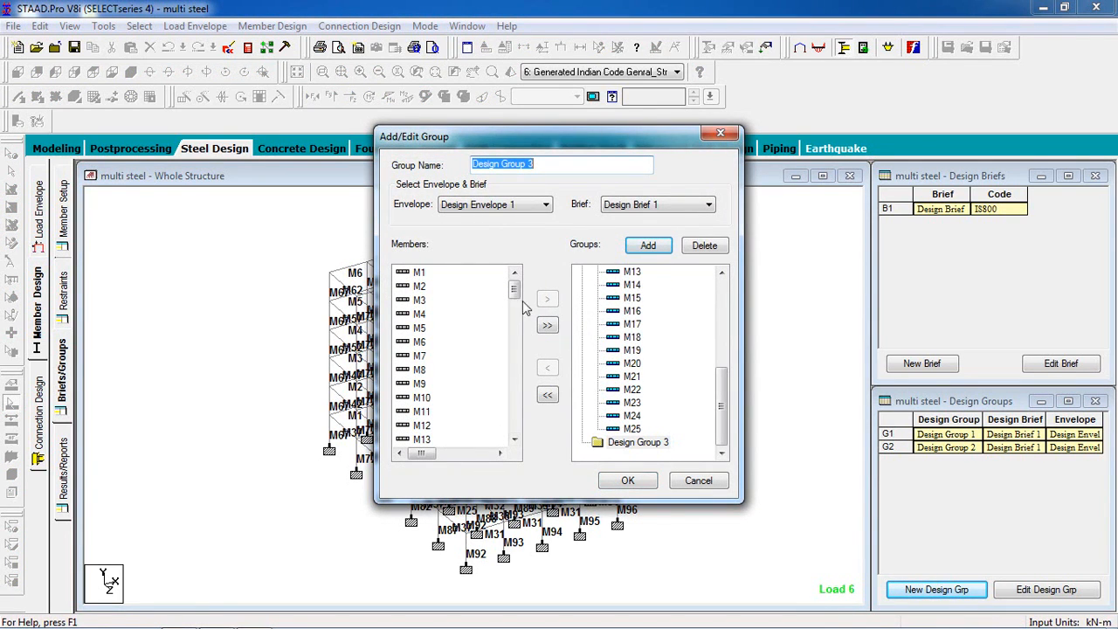
drag(514, 289, 515, 321)
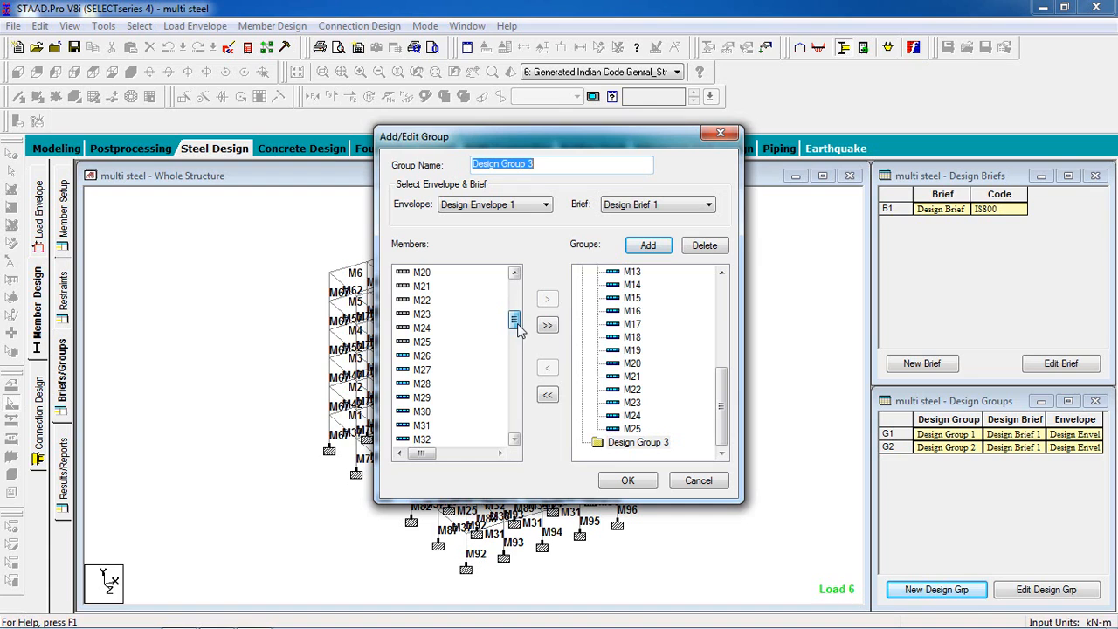
mouse_move(451, 358)
mouse_down()
mouse_move(264, 510)
mouse_move(196, 612)
mouse_move(442, 347)
mouse_up()
scroll(442, 348, up, 20)
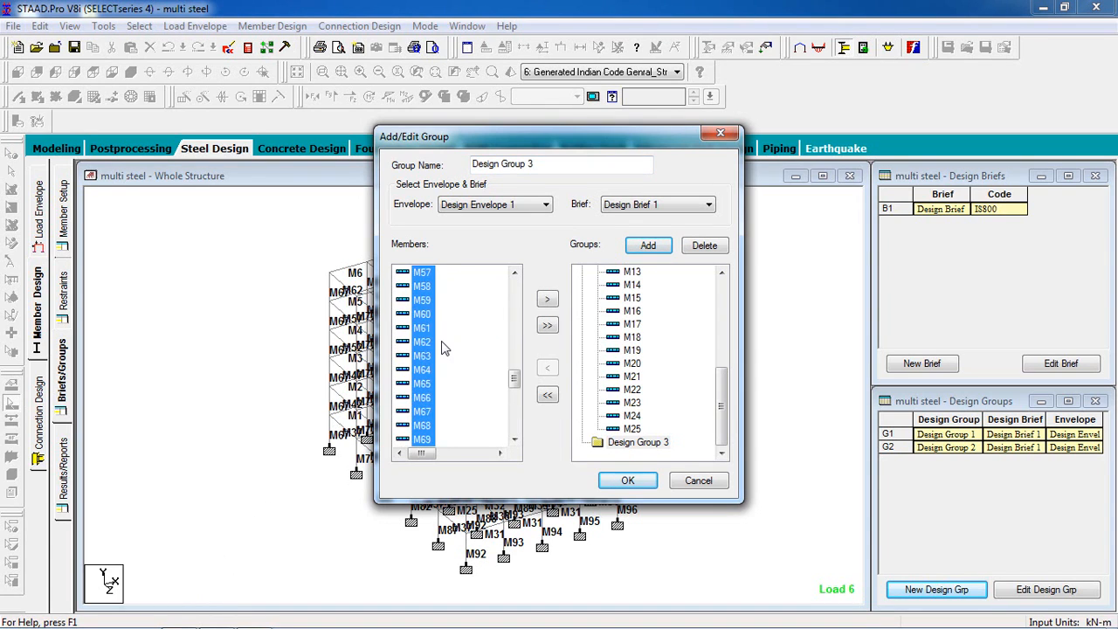
scroll(465, 398, down, 2)
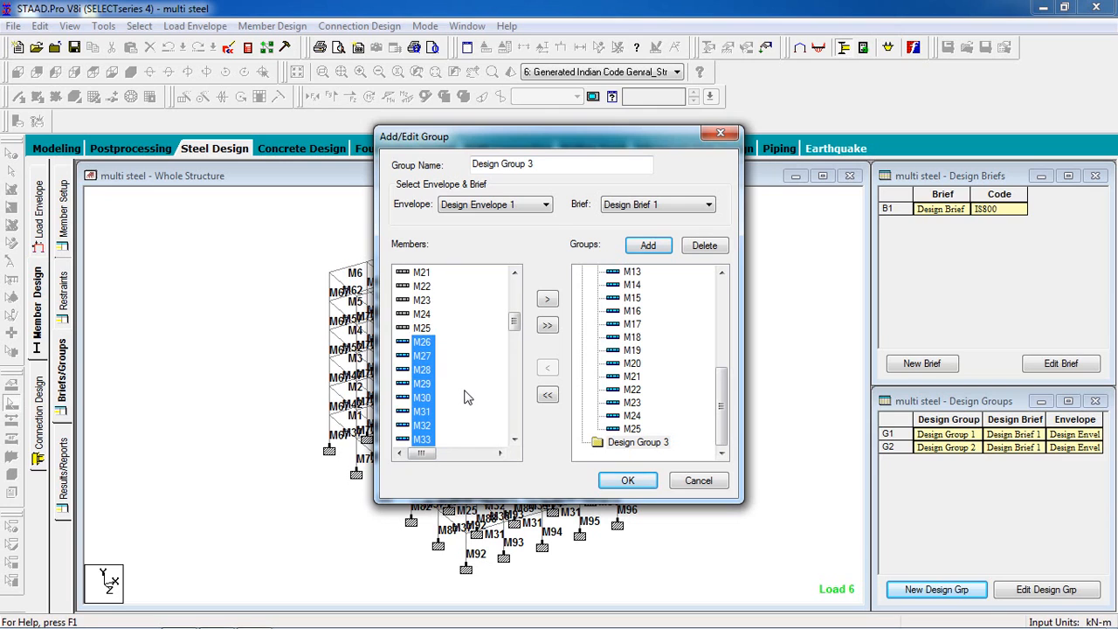
click(545, 300)
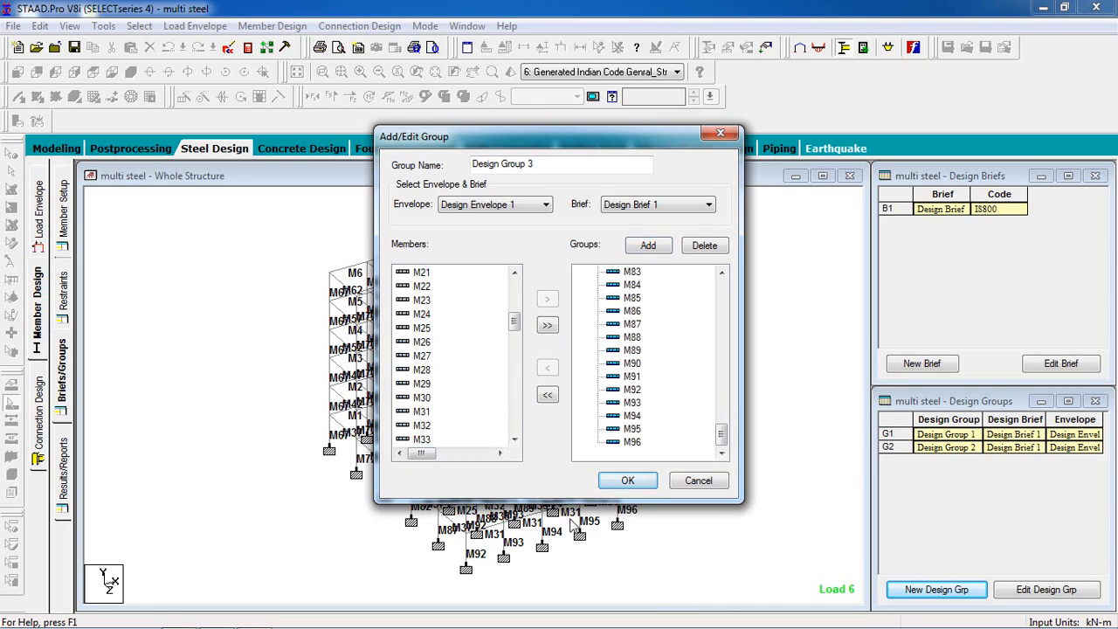
click(627, 481)
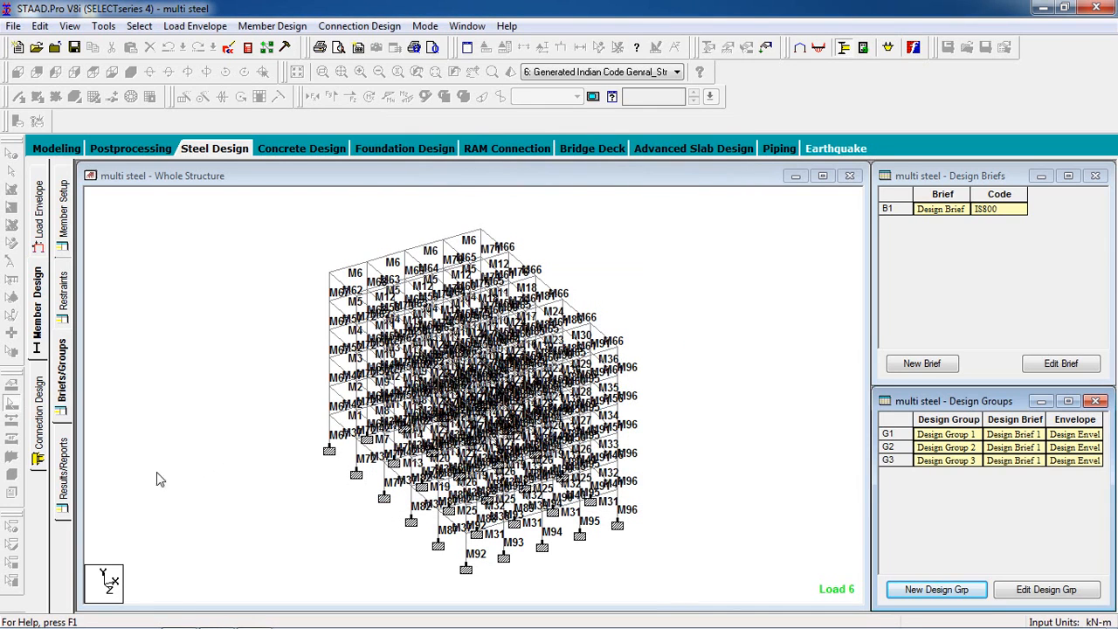
Step: Return to the design results and run the code check on all three design groups
click(57, 493)
click(281, 30)
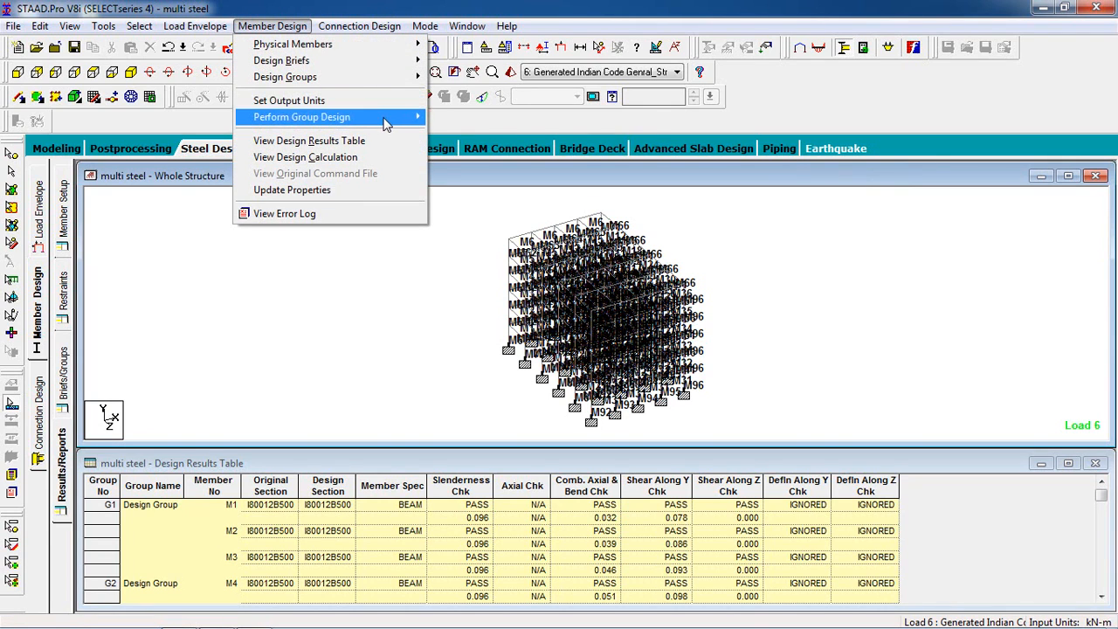
mouse_move(387, 122)
click(465, 122)
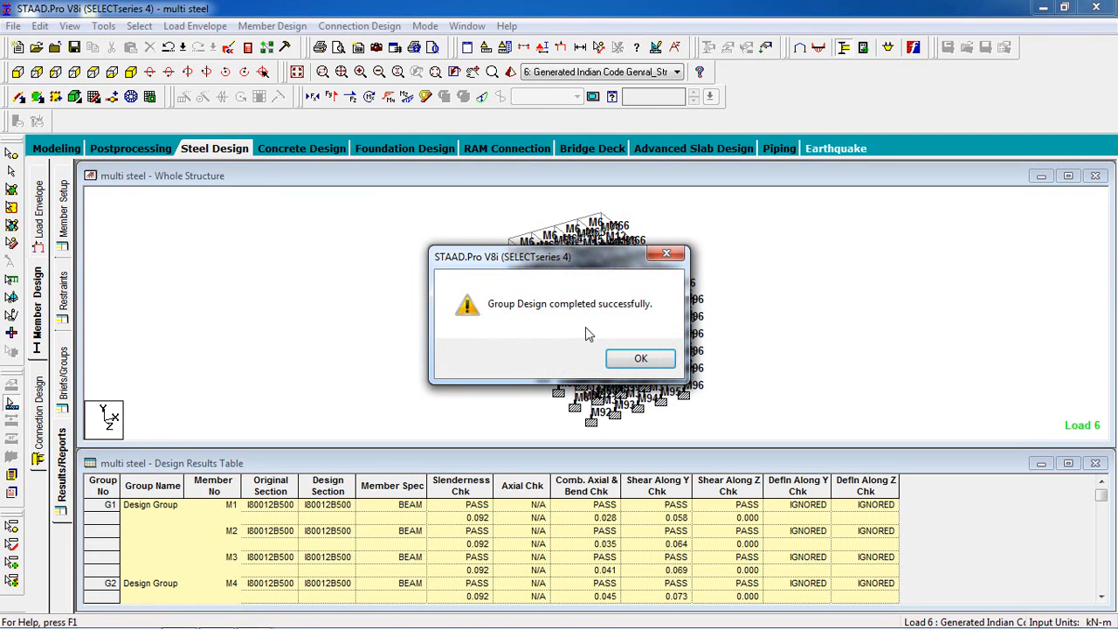
click(644, 359)
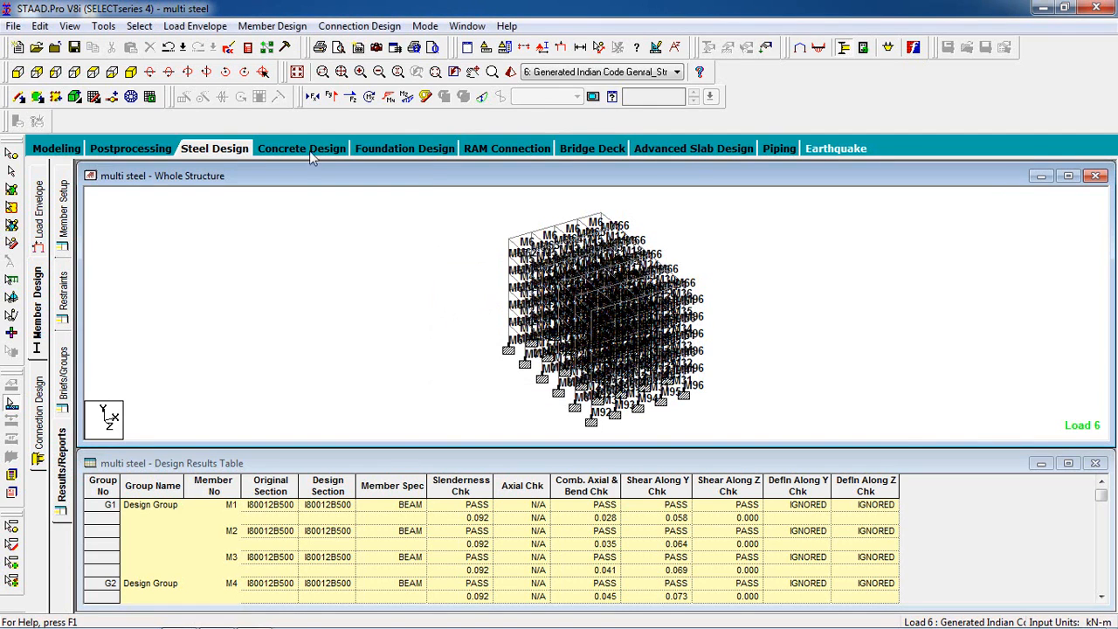
Step: Run the single-step member selection design on all three design groups
click(274, 27)
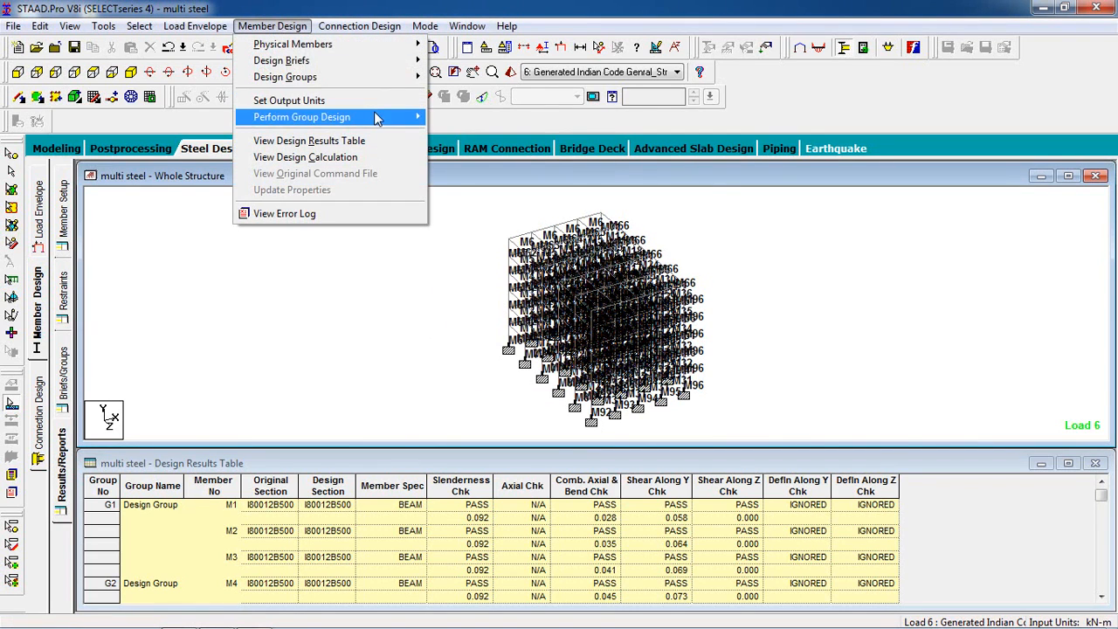
mouse_move(377, 117)
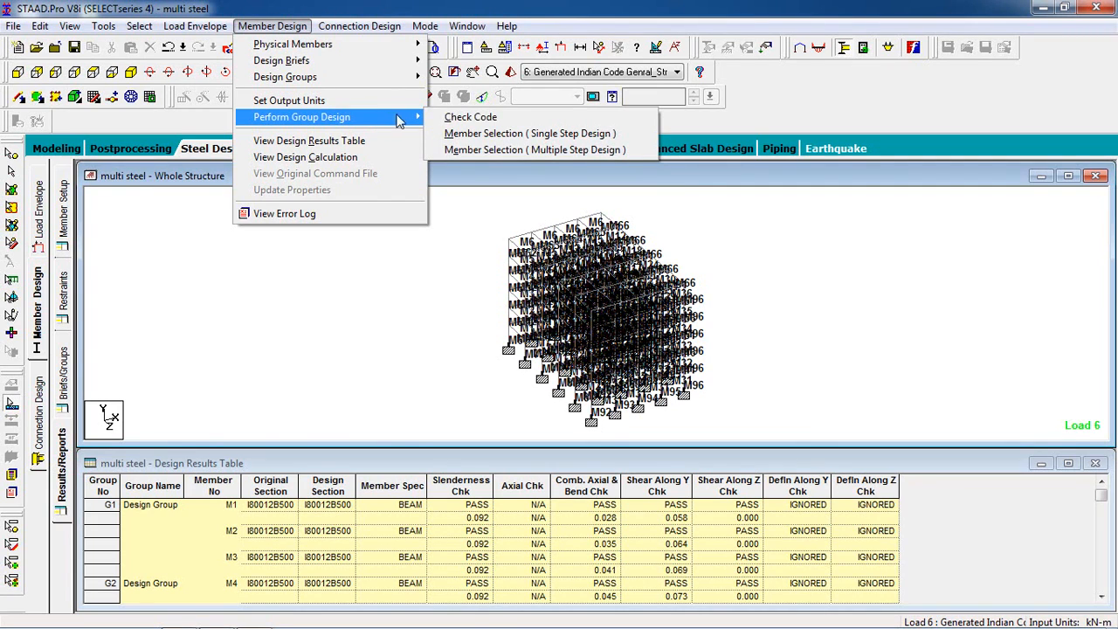
click(460, 133)
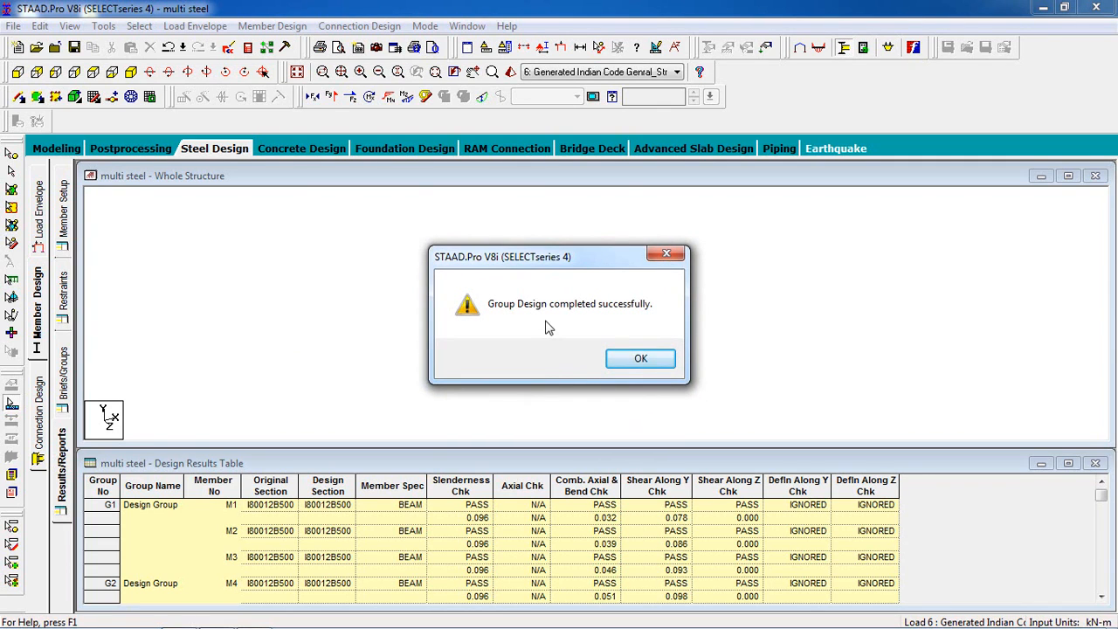
click(642, 359)
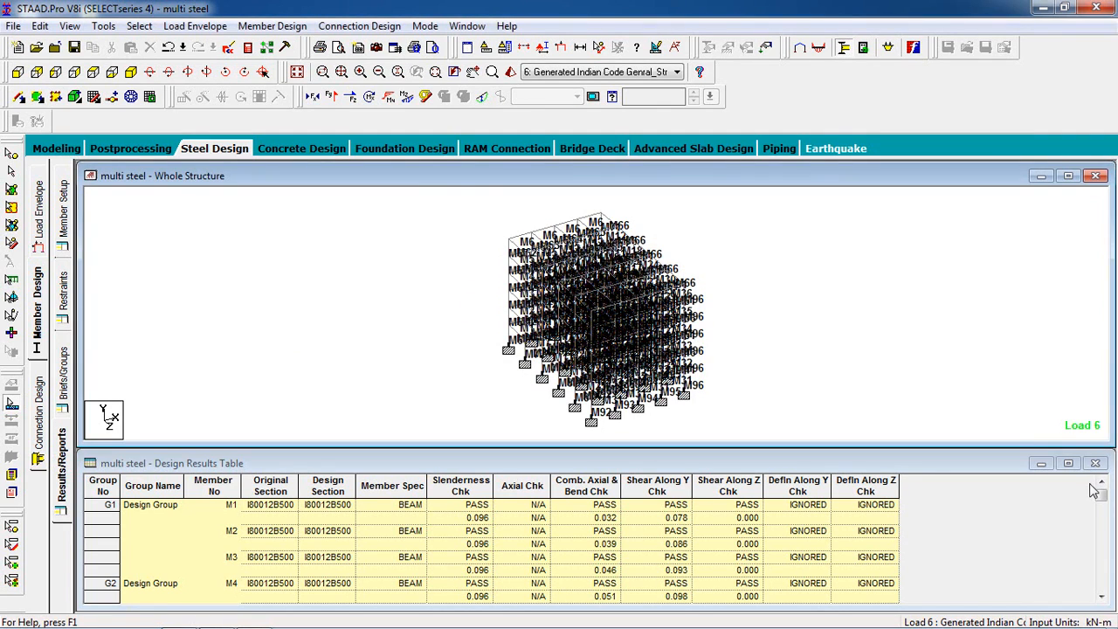
Step: Examine the design results of individual members such as M91, M70 and M6, matching table rows with their members in the model
drag(1101, 497, 1100, 581)
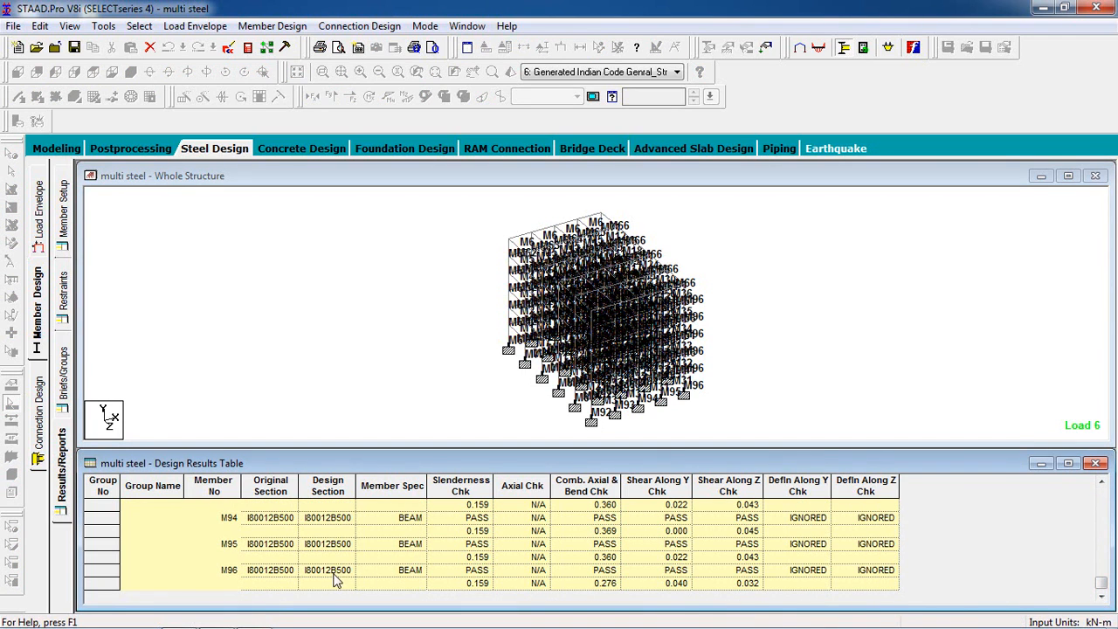
scroll(637, 595, up, 1)
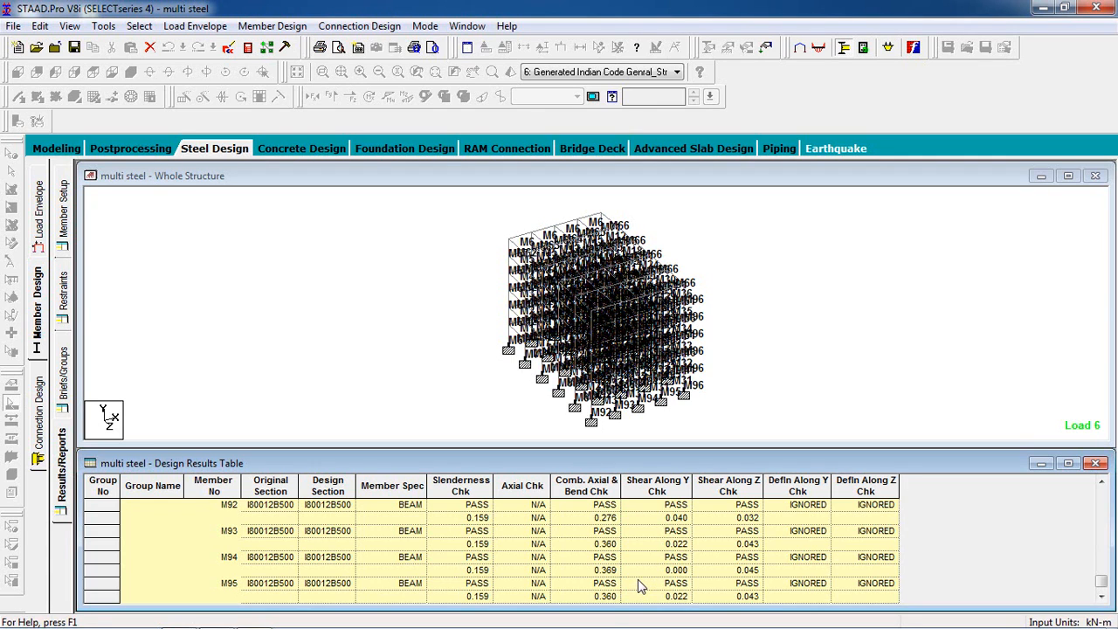
scroll(638, 579, up, 5)
scroll(637, 579, up, 2)
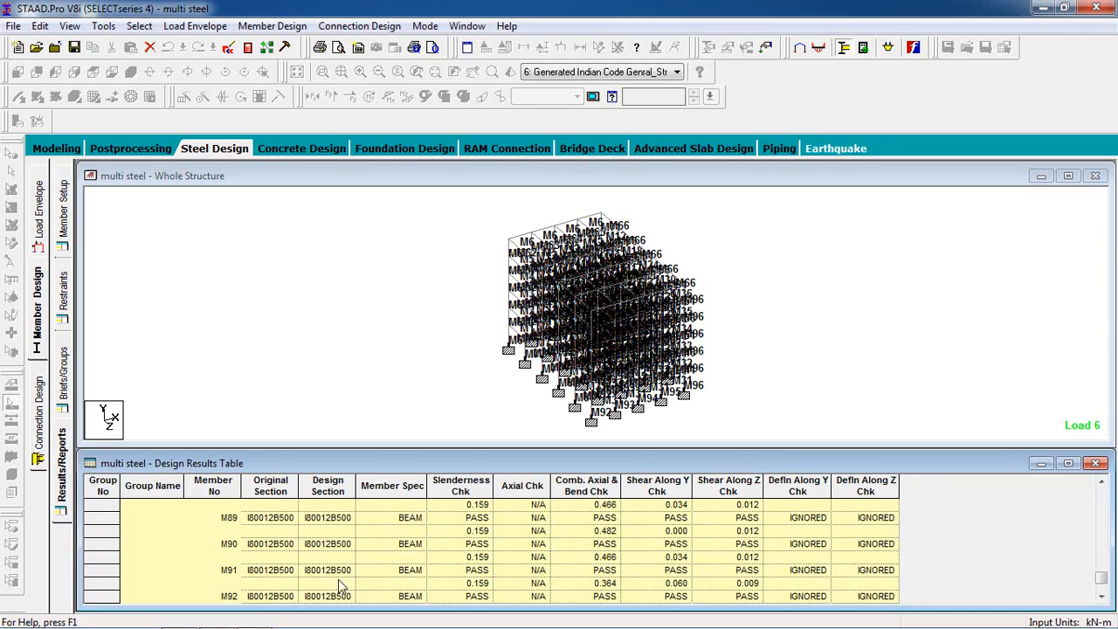
click(234, 573)
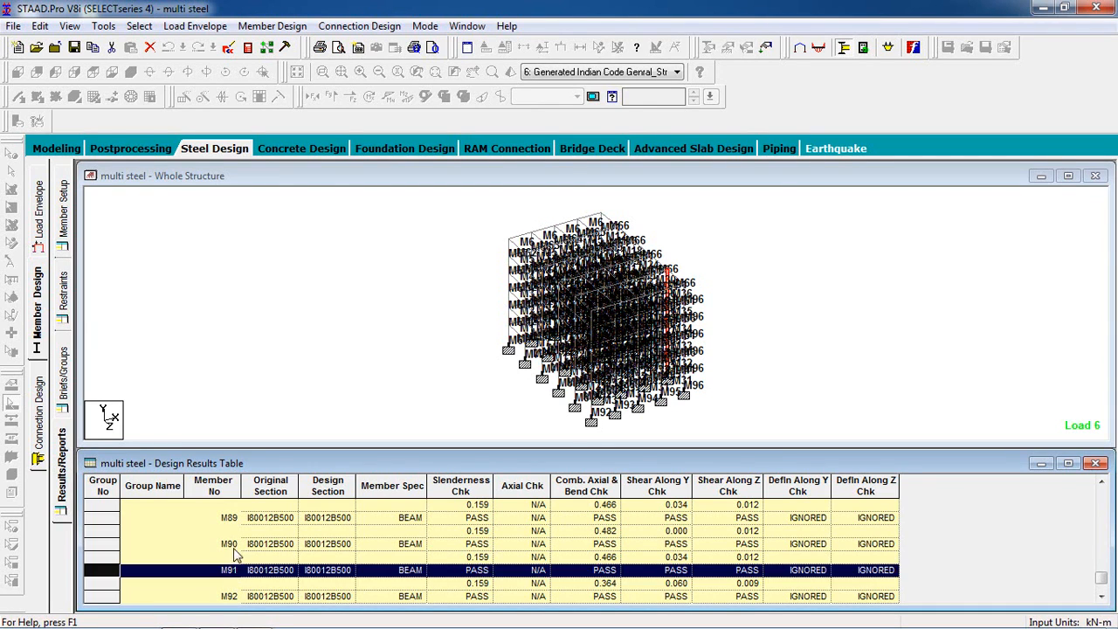
click(234, 557)
click(242, 527)
scroll(262, 542, up, 2)
scroll(264, 543, up, 11)
scroll(265, 542, up, 18)
scroll(263, 540, up, 18)
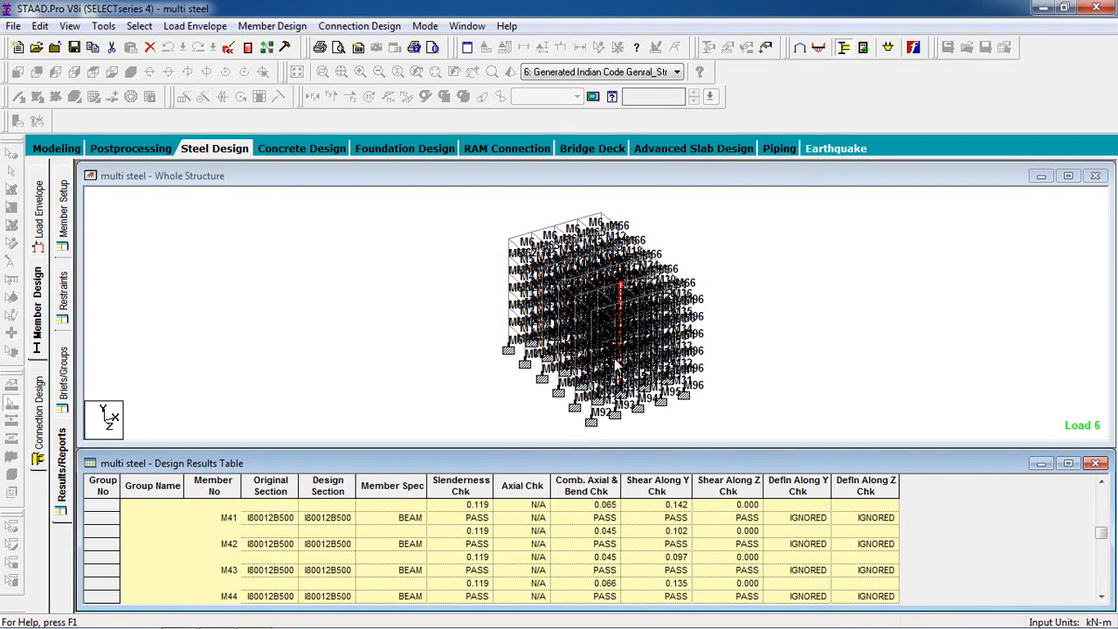
click(616, 365)
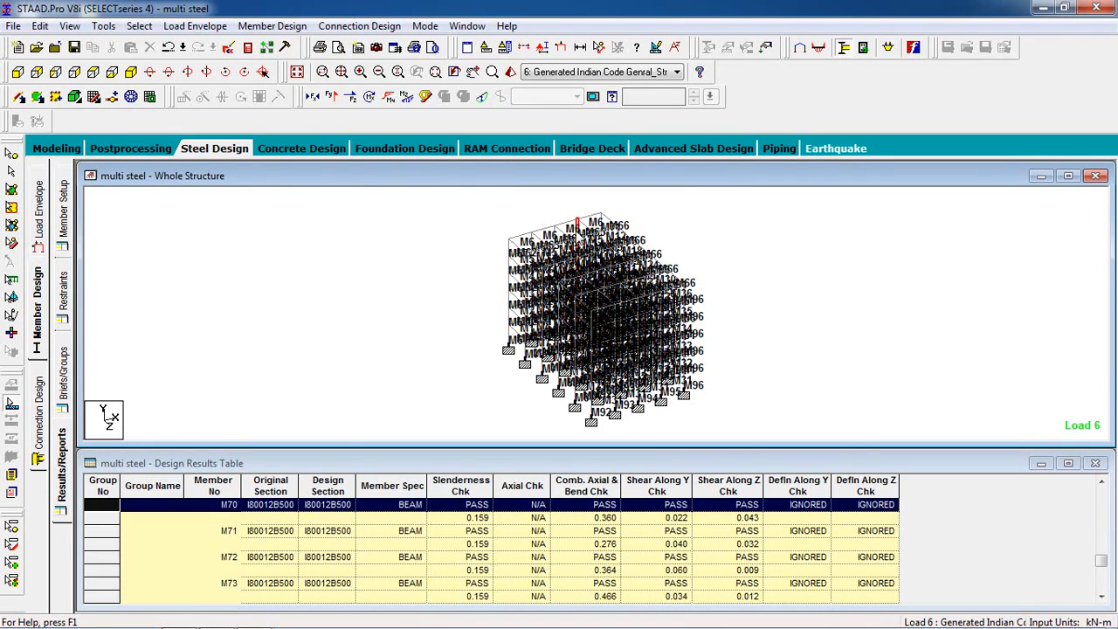
click(572, 221)
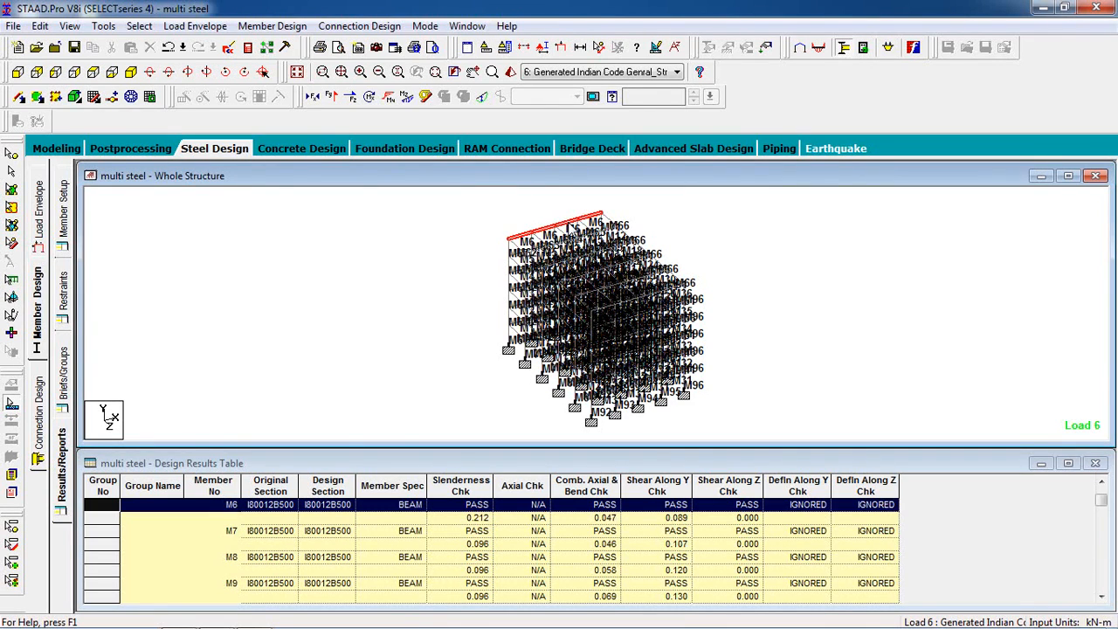
Step: Open the IS:800 design calculation of member M6, read through its input parameters and close the report
click(276, 26)
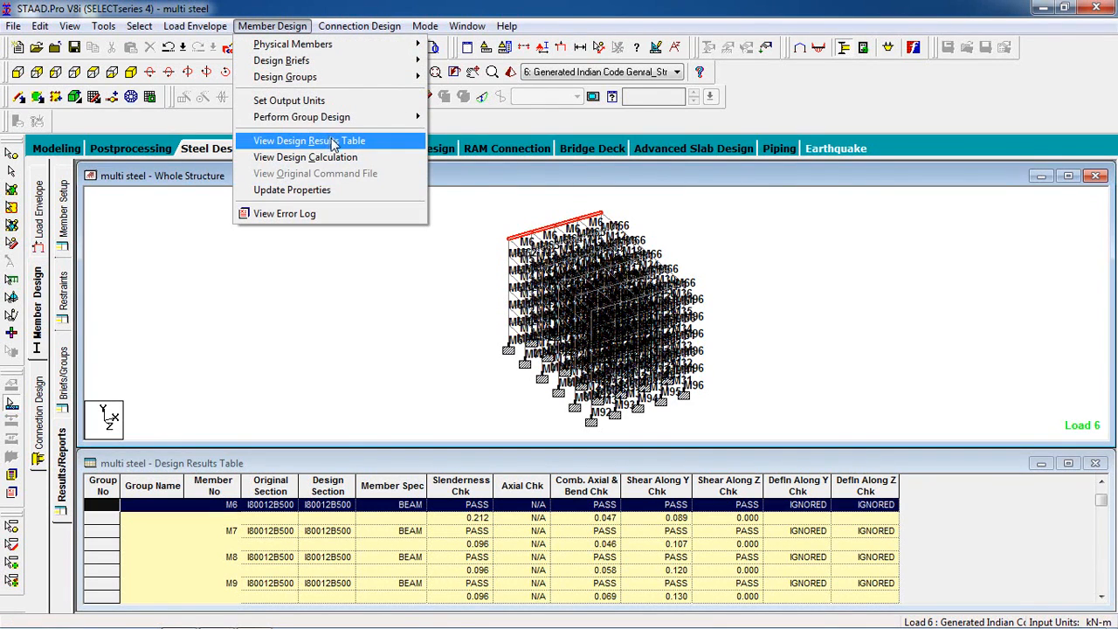
click(306, 157)
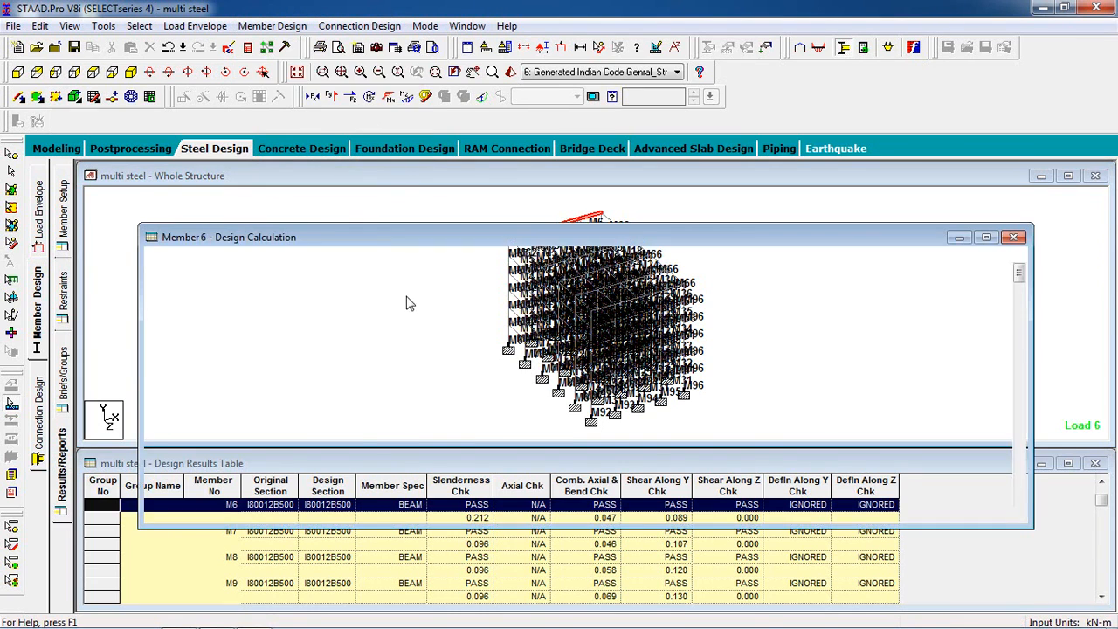
drag(501, 249, 439, 181)
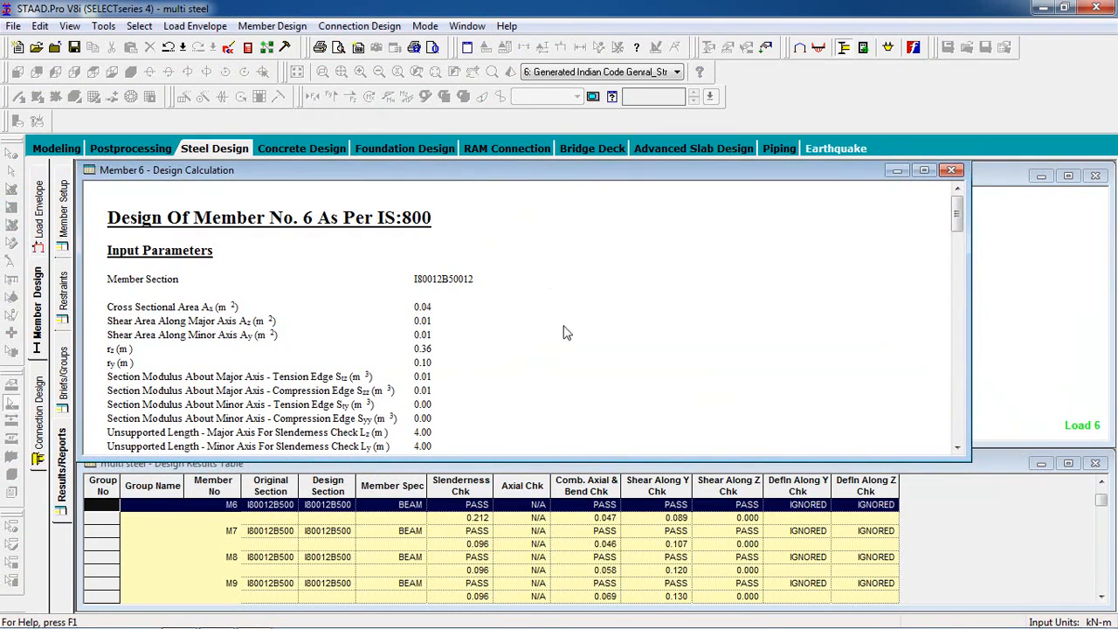
mouse_move(957, 214)
mouse_down()
mouse_move(959, 411)
mouse_move(965, 210)
mouse_up()
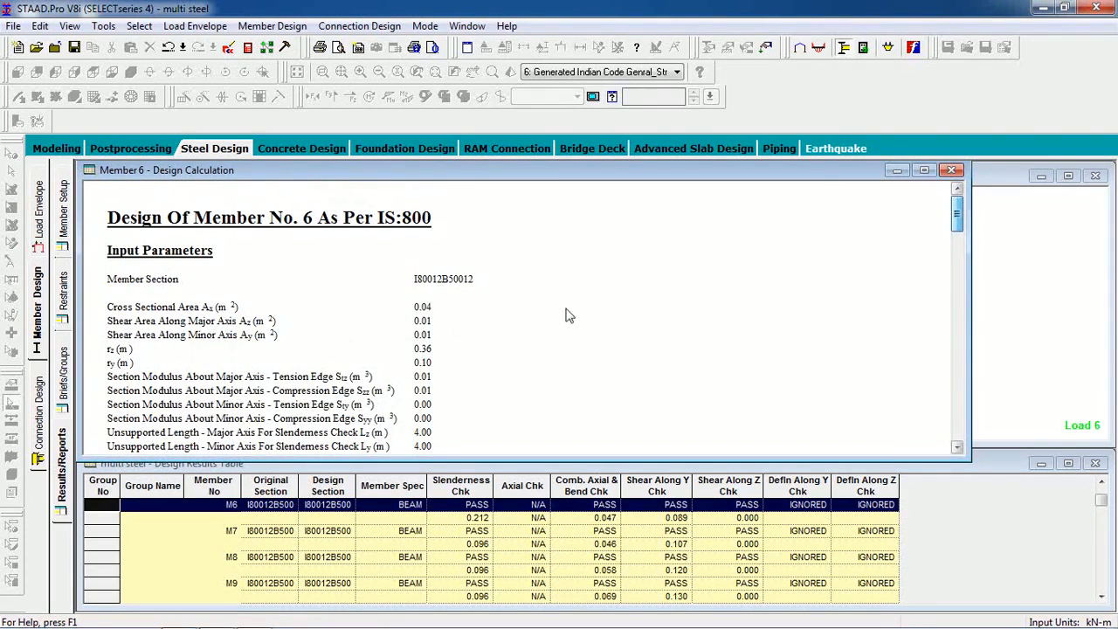
click(318, 226)
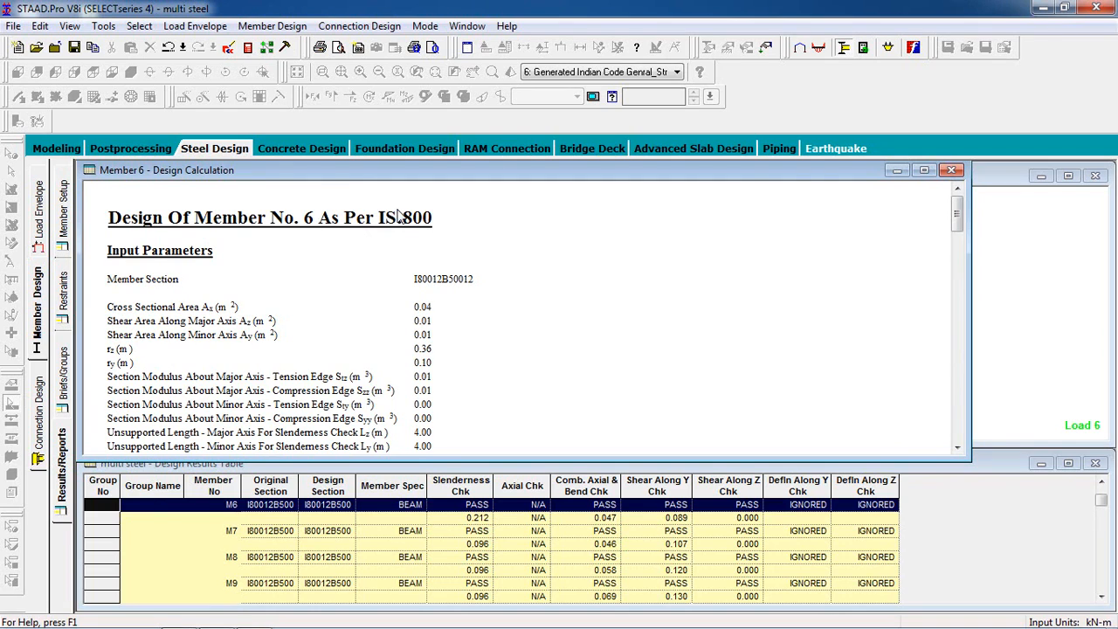
click(334, 322)
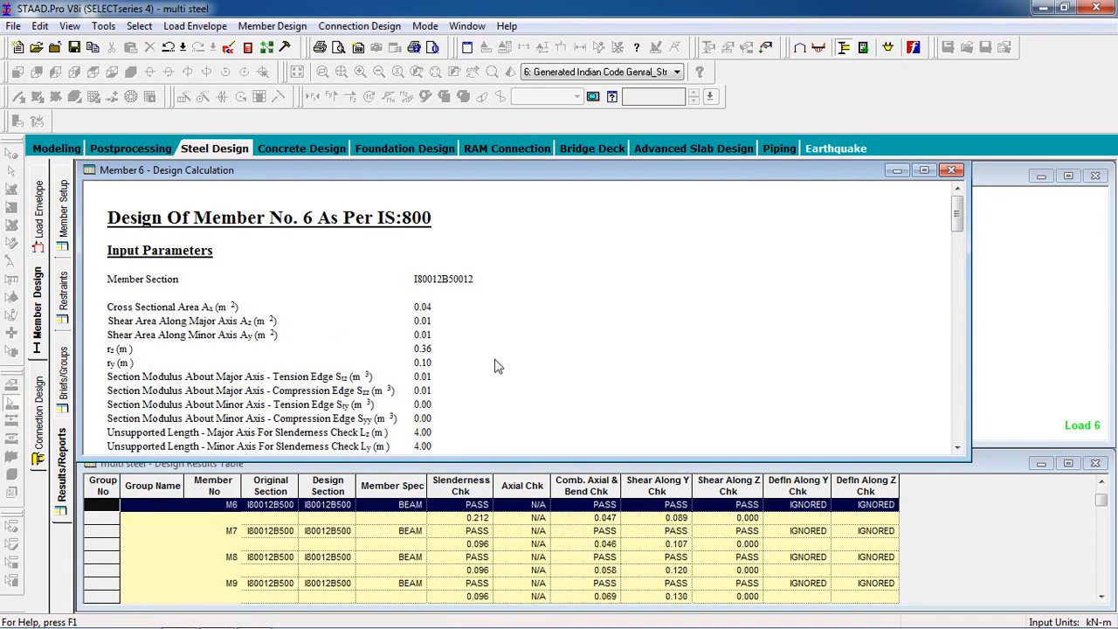
click(952, 171)
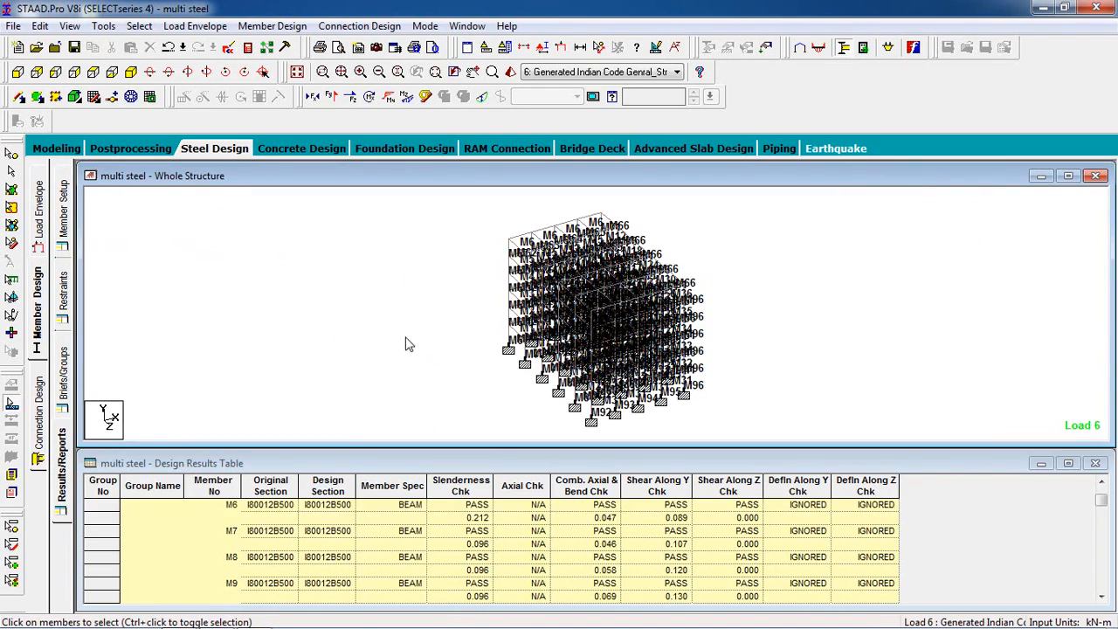
Step: Inspect physical member M6's steel design results, deflection, shear bending and section property, and close its details
double_click(548, 229)
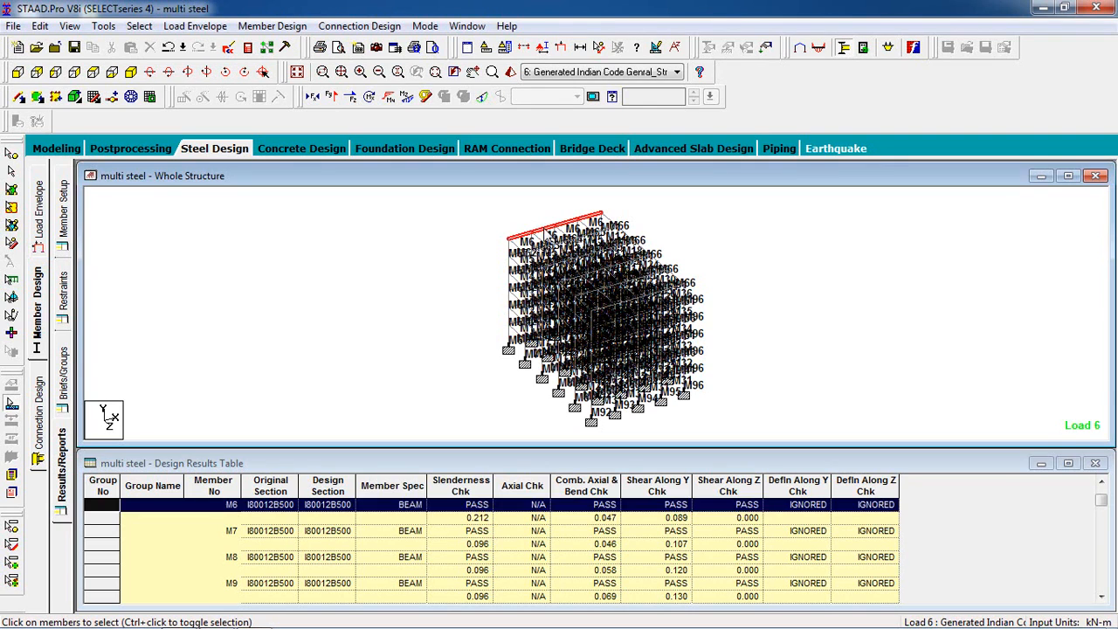
click(615, 158)
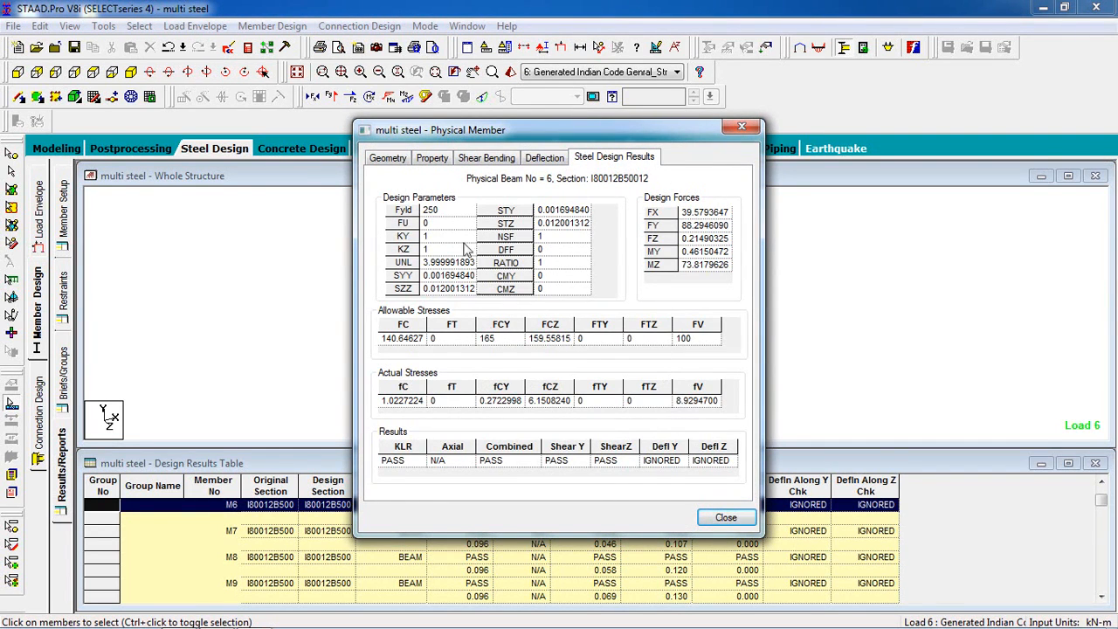
click(536, 160)
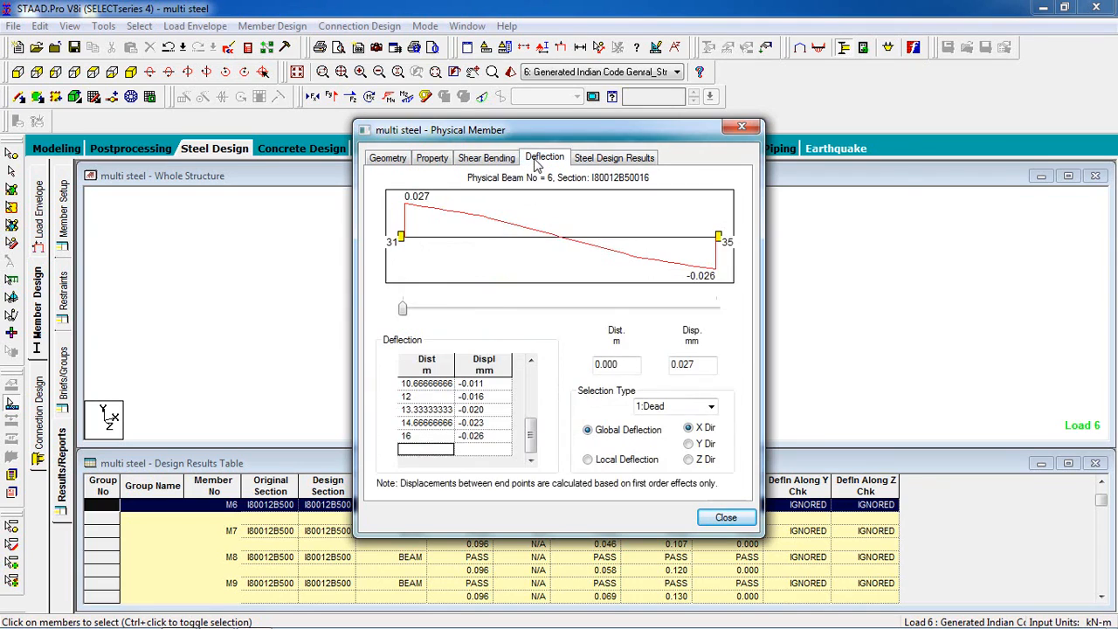
click(490, 159)
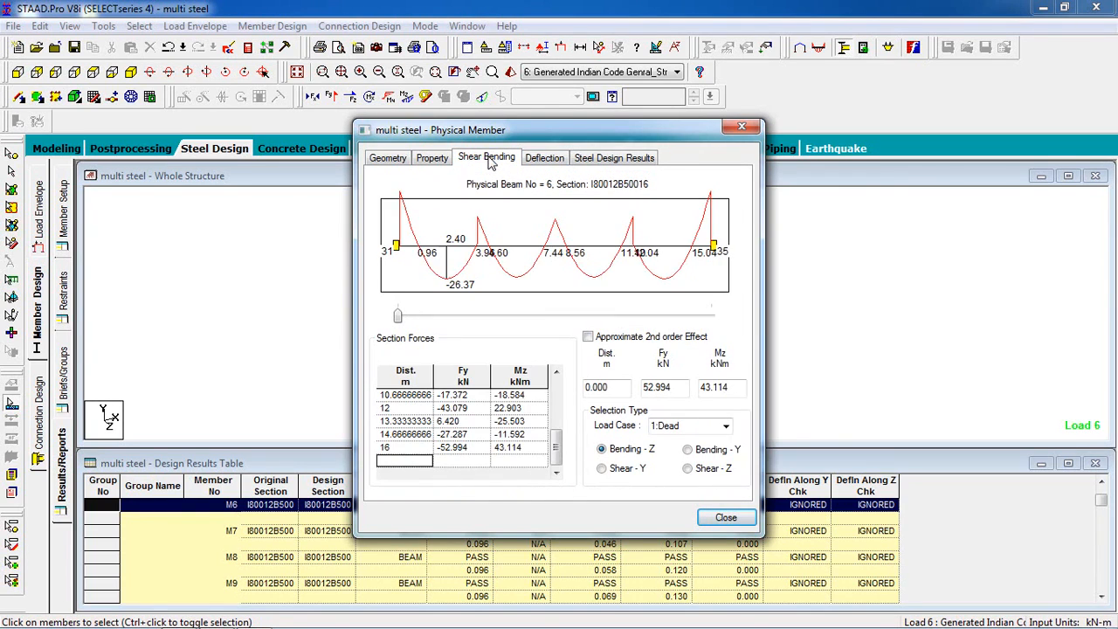
click(432, 160)
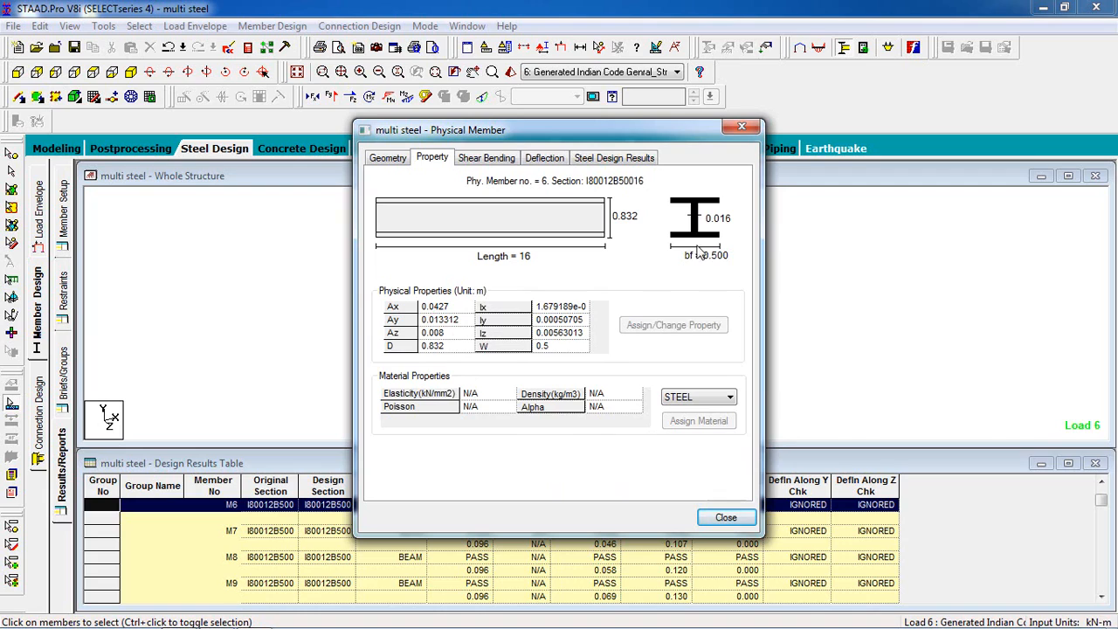
click(733, 524)
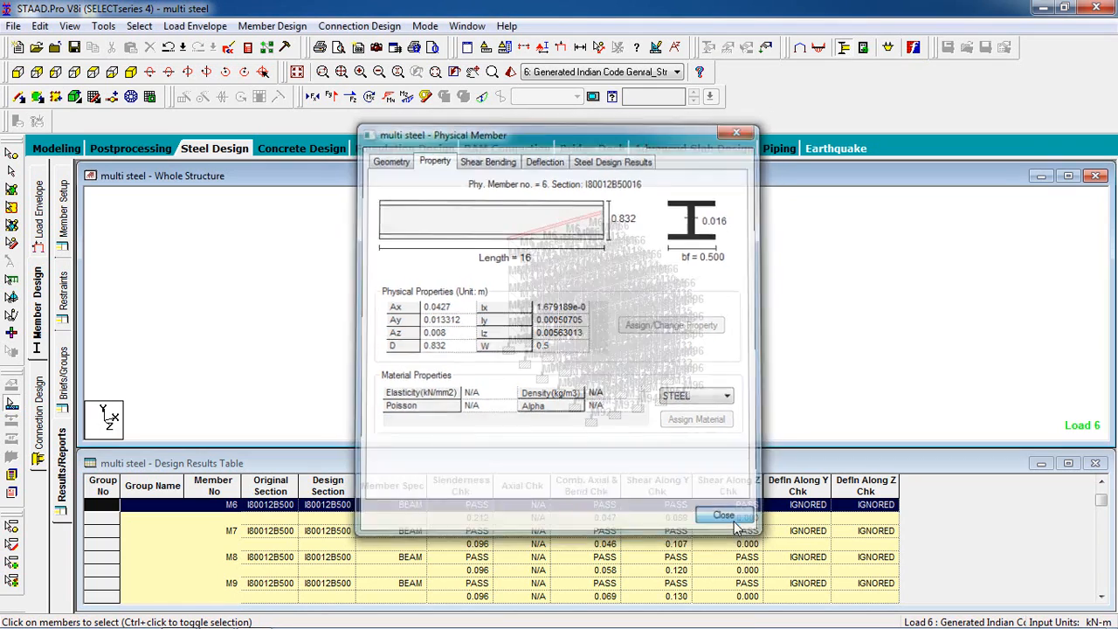
click(485, 373)
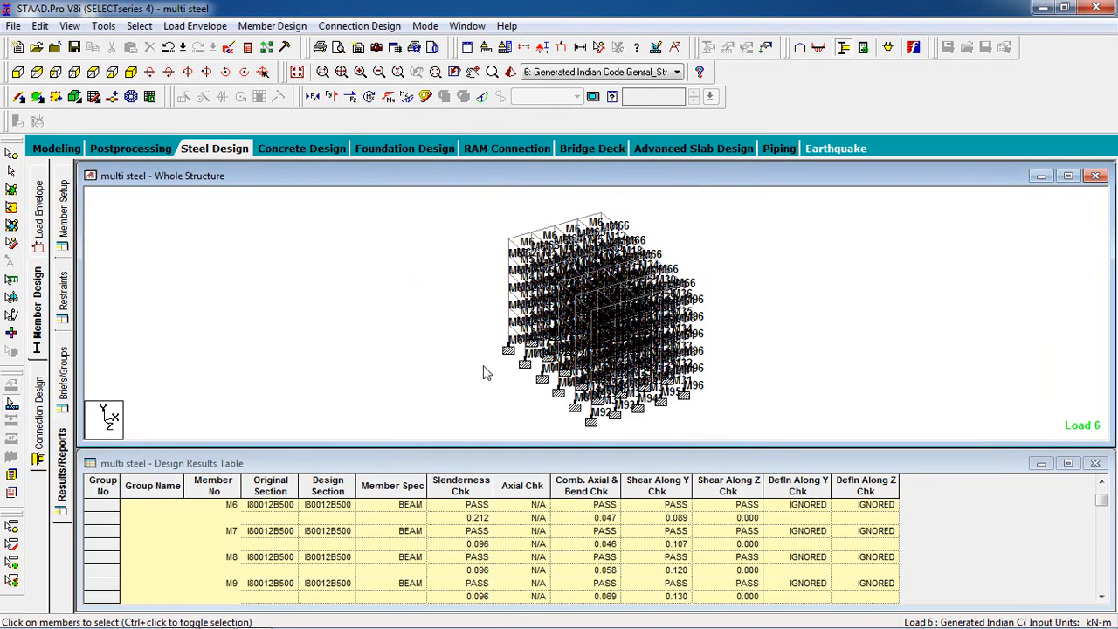
Step: Switch to postprocessing with all six load cases selected and view the support reactions and node displacements
click(131, 149)
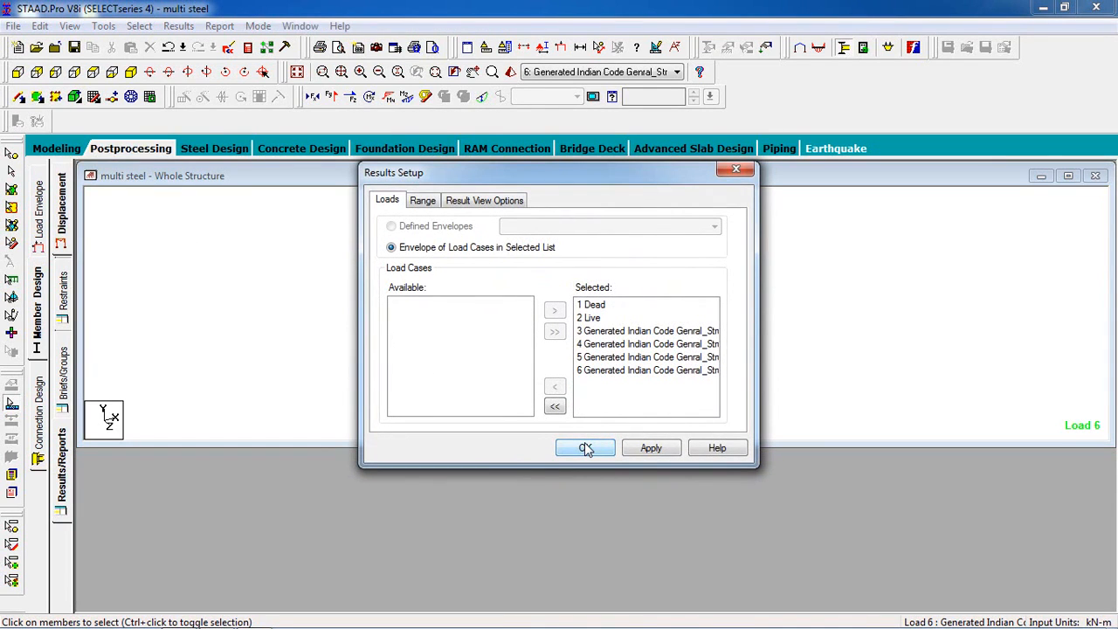
click(586, 448)
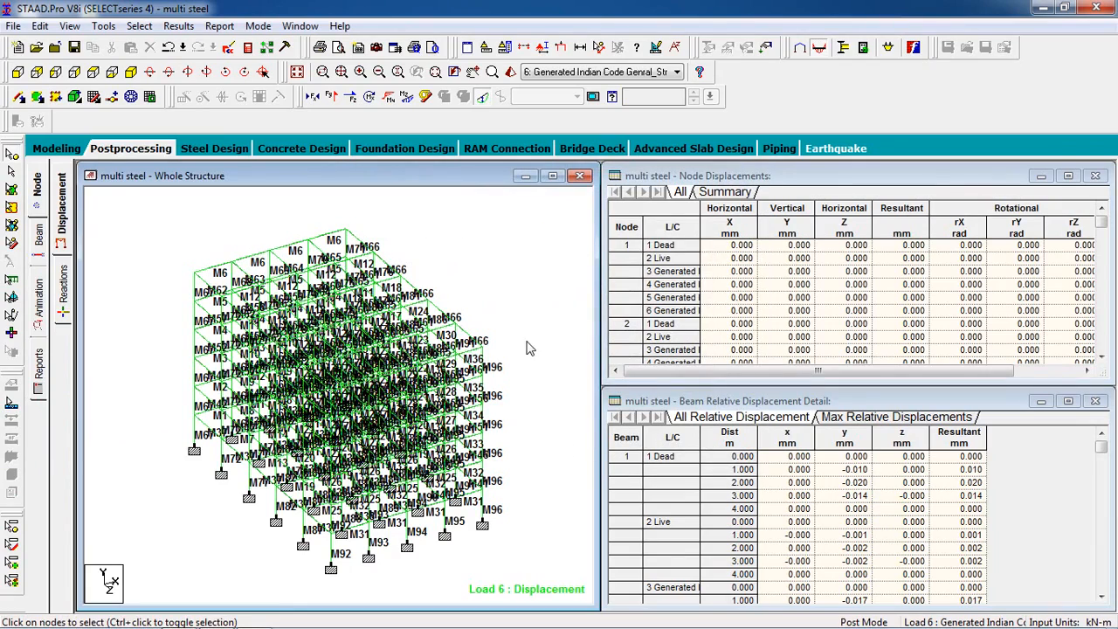
click(69, 297)
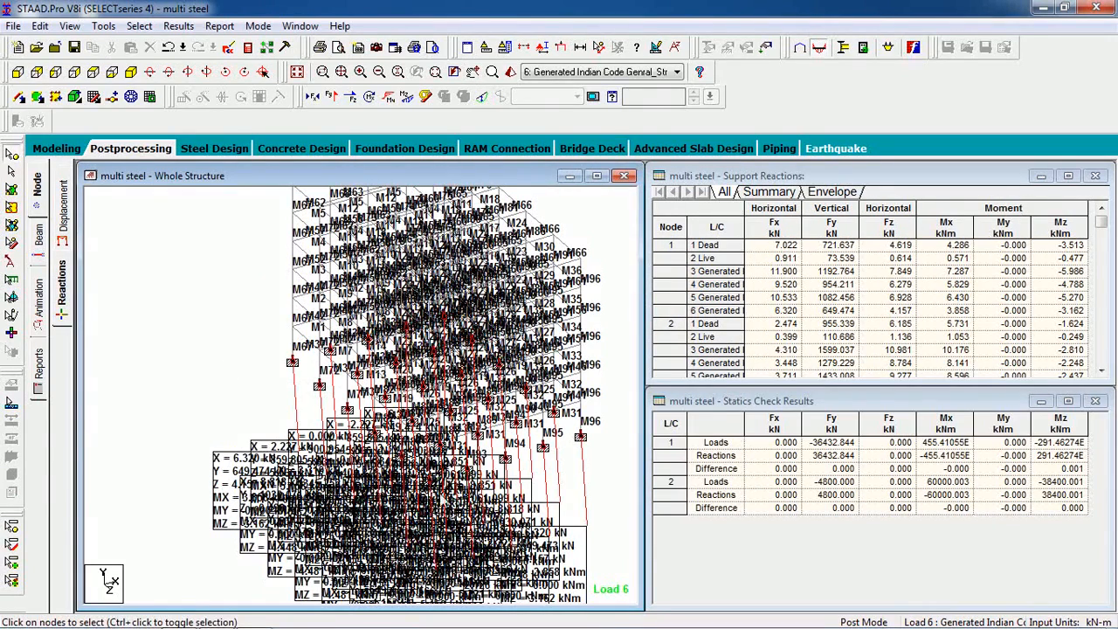
click(68, 289)
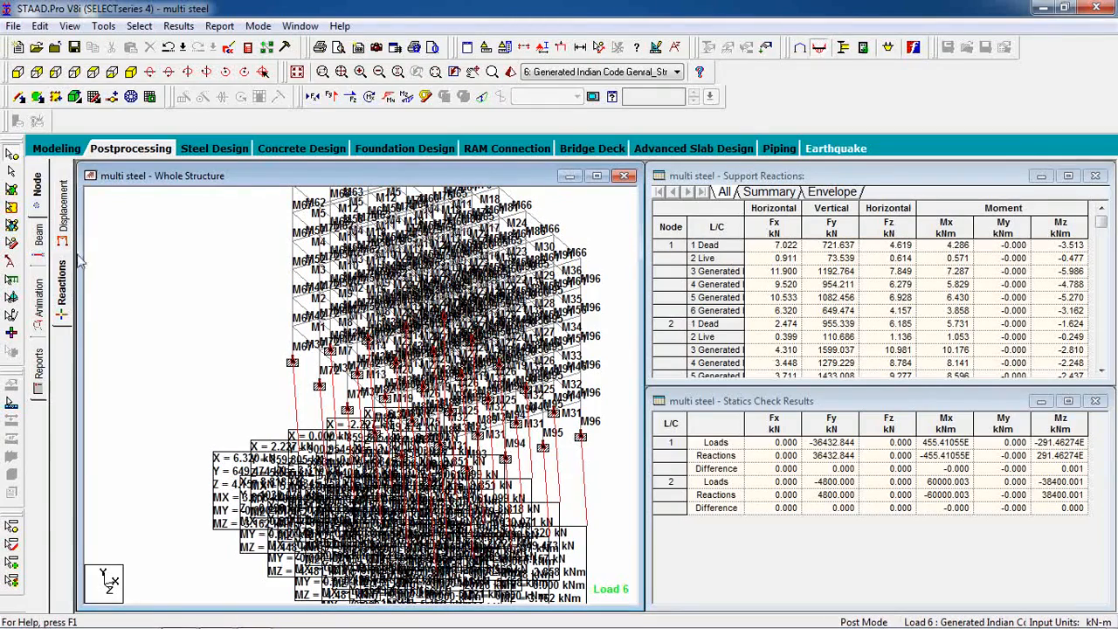
click(116, 153)
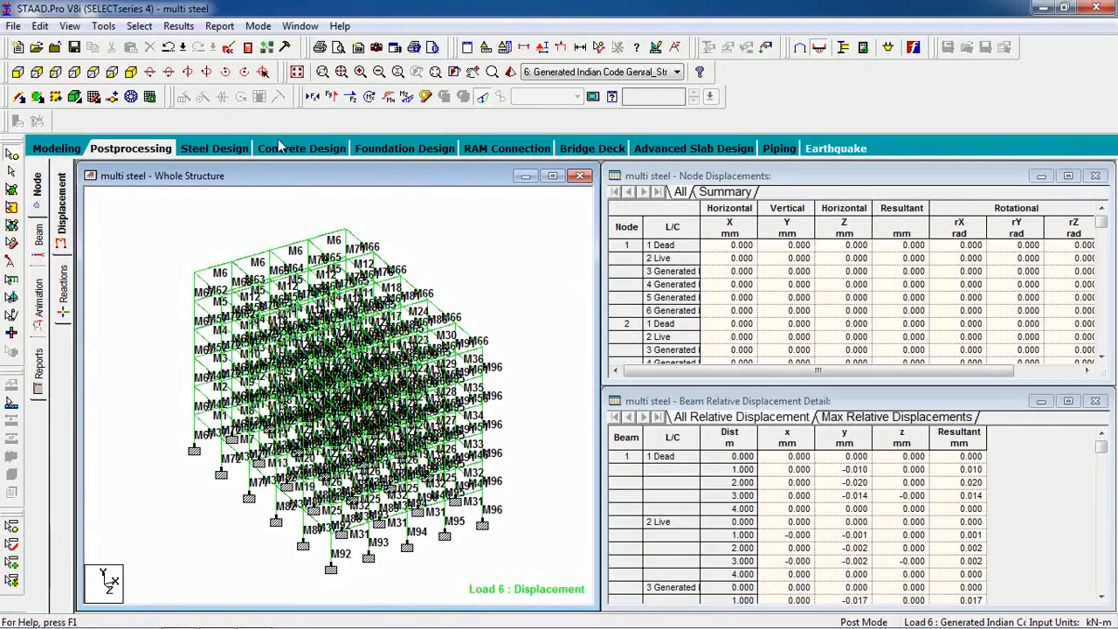
Step: Display the axial force, shear Y and shear Z diagrams one after another on the whole structure for load case 6
click(462, 97)
click(311, 96)
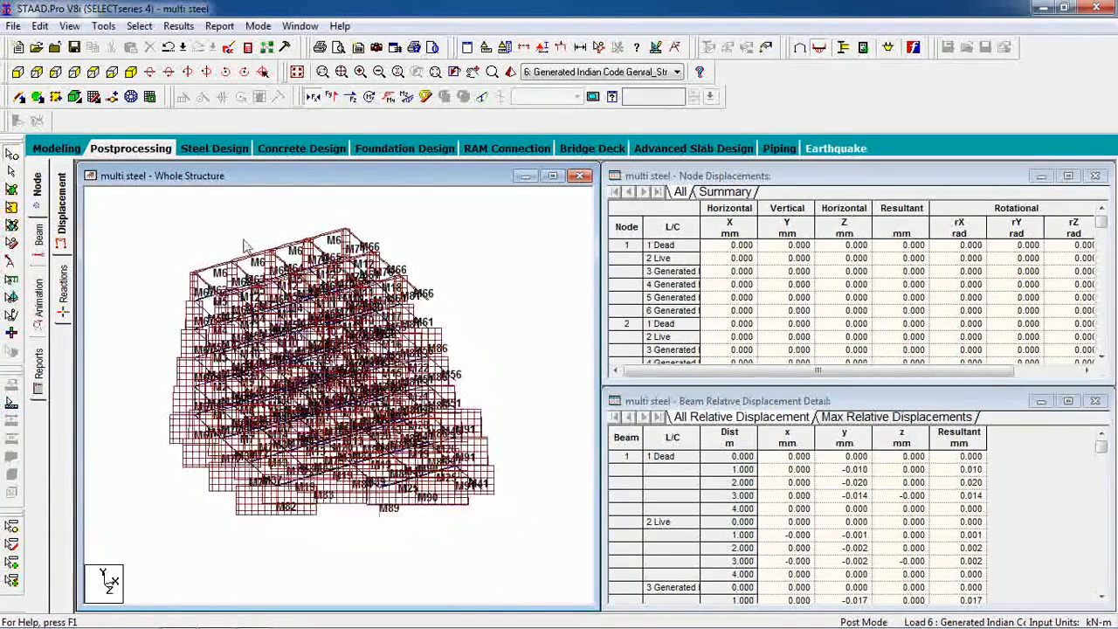
click(313, 97)
click(331, 96)
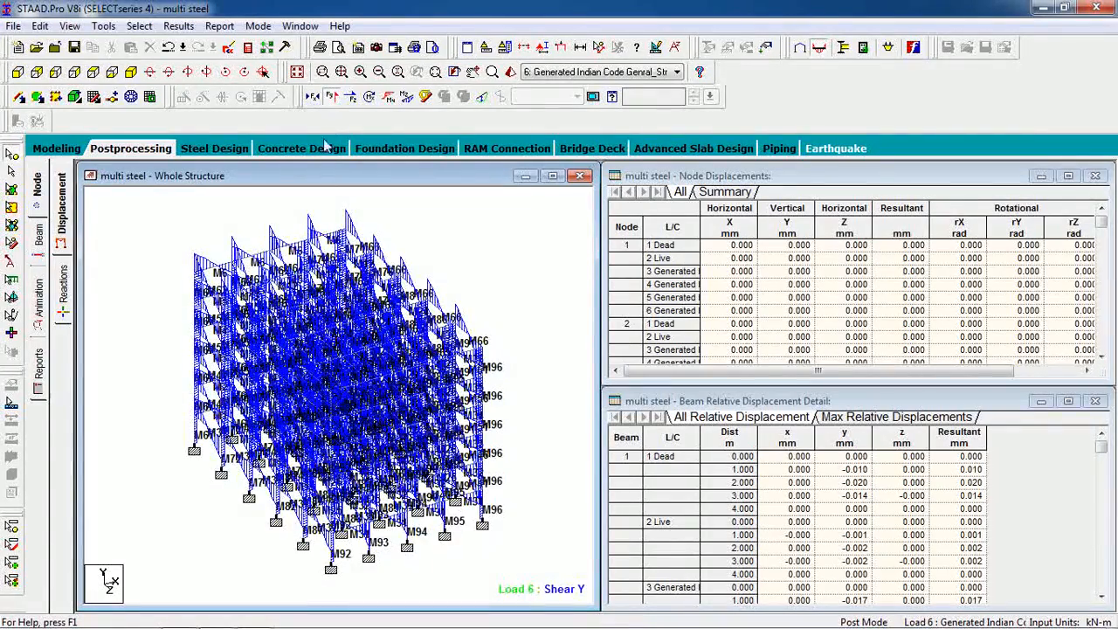
click(350, 96)
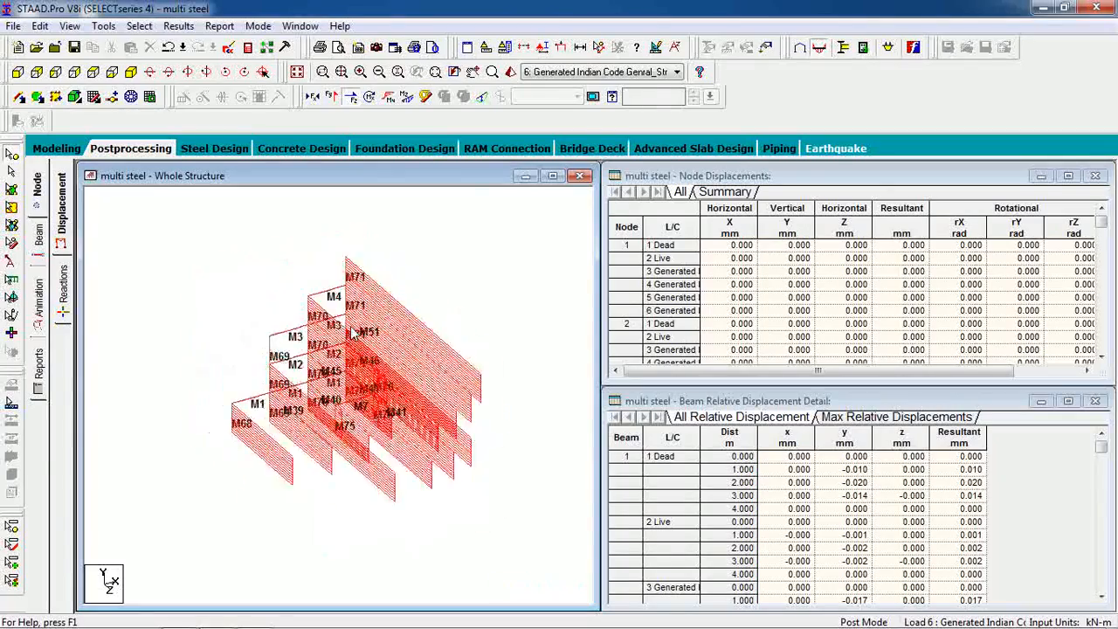
click(350, 96)
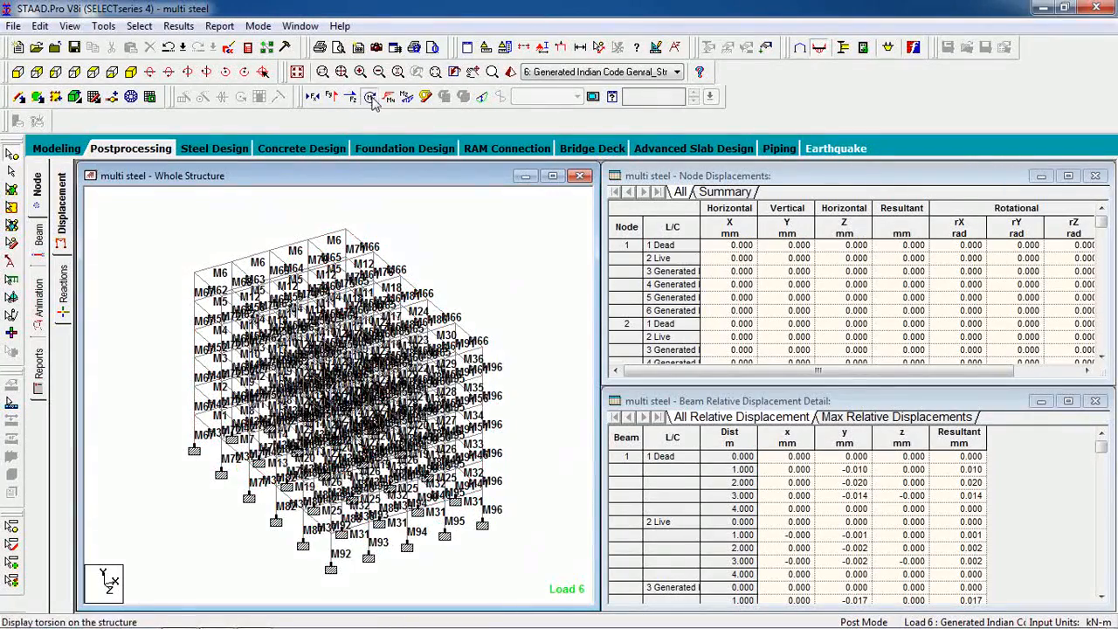
Step: Display the torsion, bending Y, bending Z and beam stress diagrams in turn for load case 6
click(368, 97)
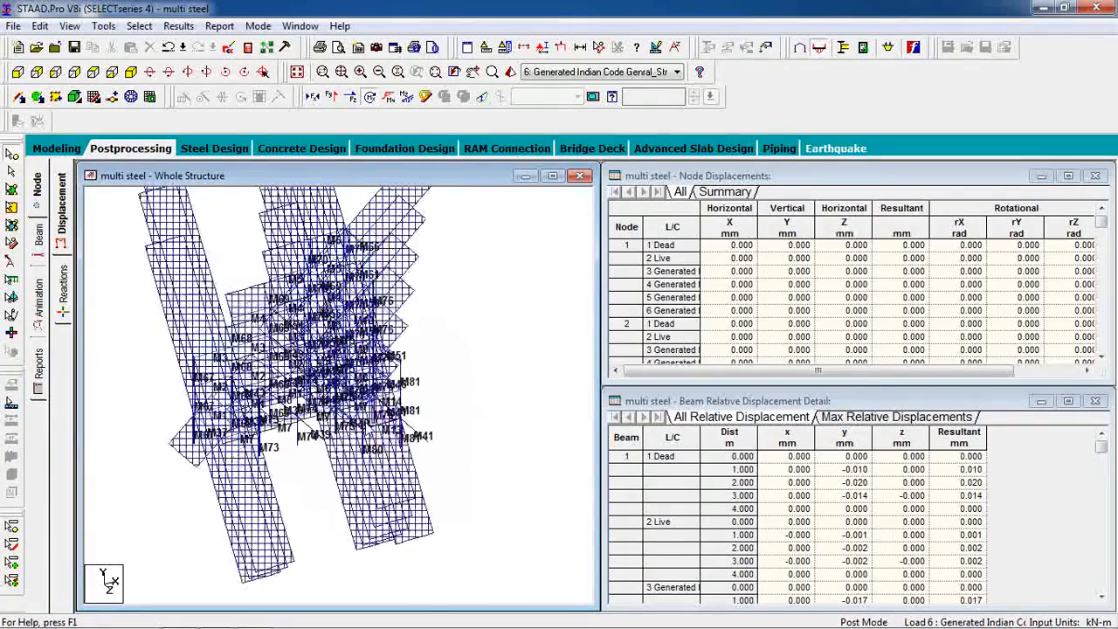
click(352, 99)
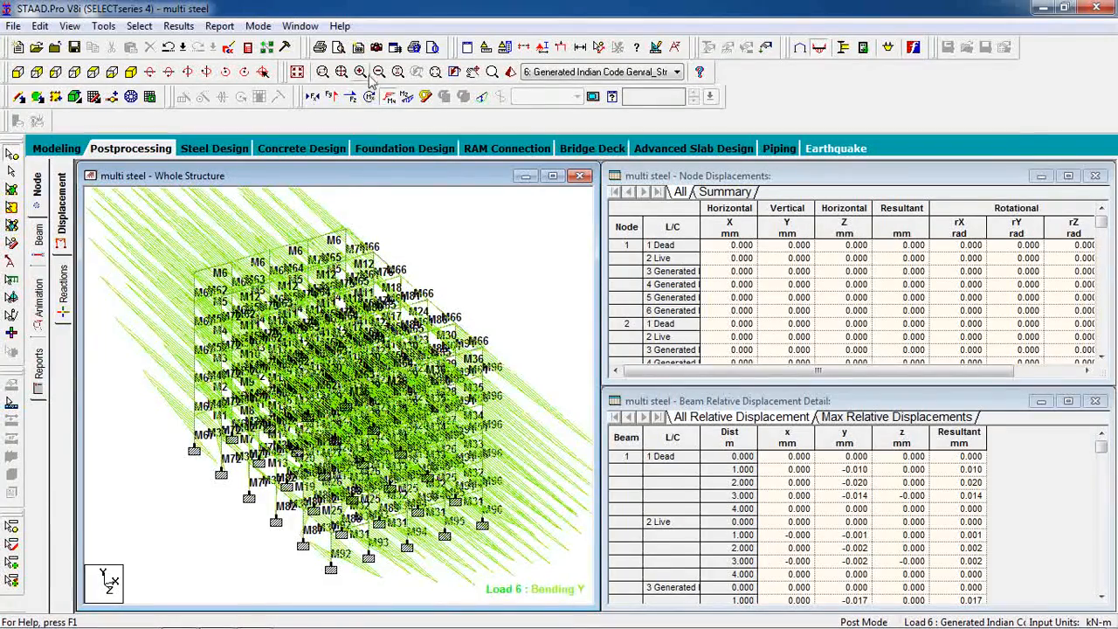
click(408, 99)
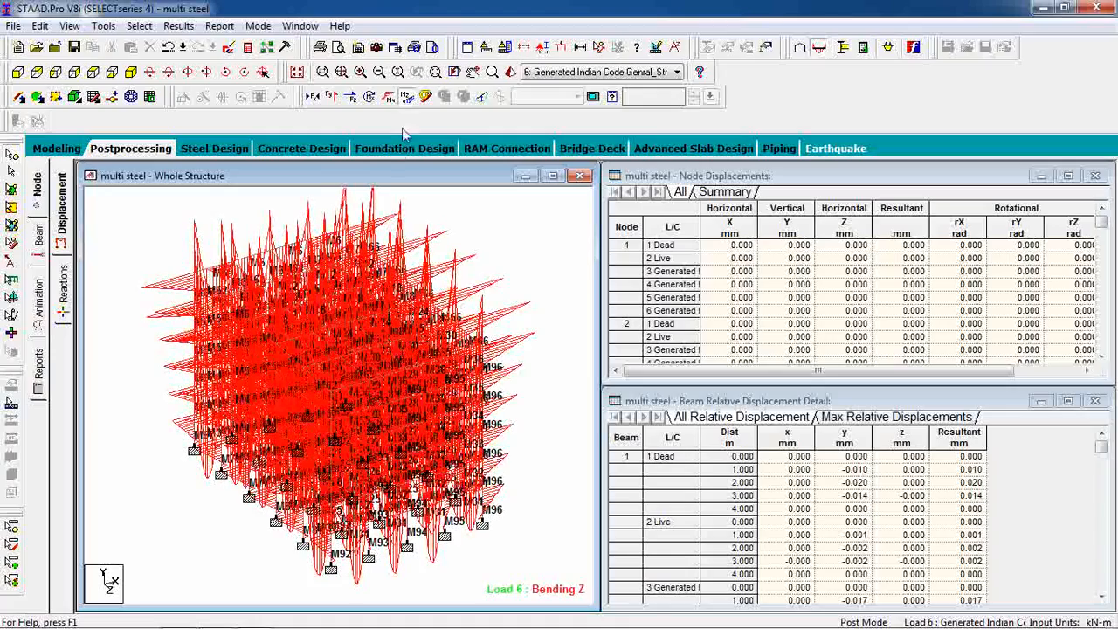
click(425, 96)
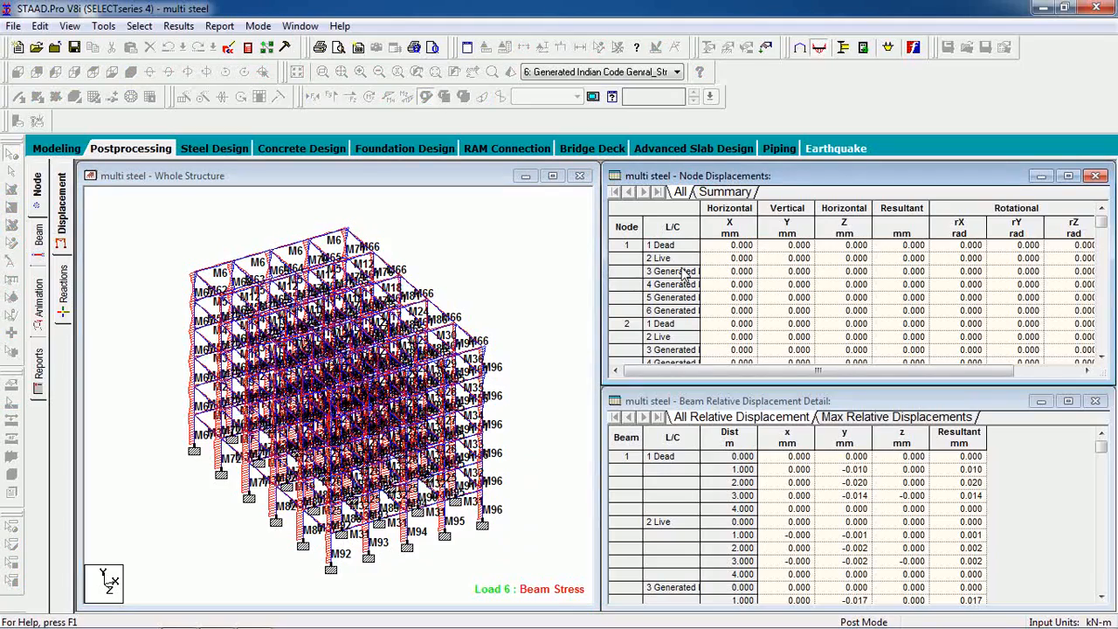
Step: Compare the beam stress diagram under load cases 1, 5 and 6, finishing on load case 3
click(639, 75)
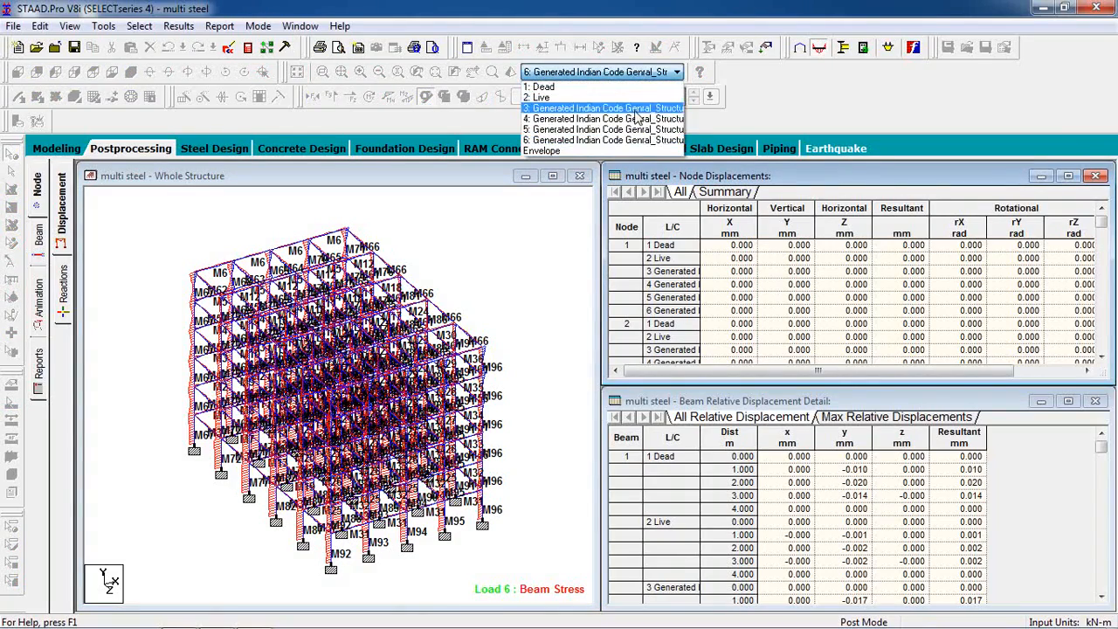
click(642, 85)
click(642, 72)
click(611, 129)
click(650, 71)
click(646, 139)
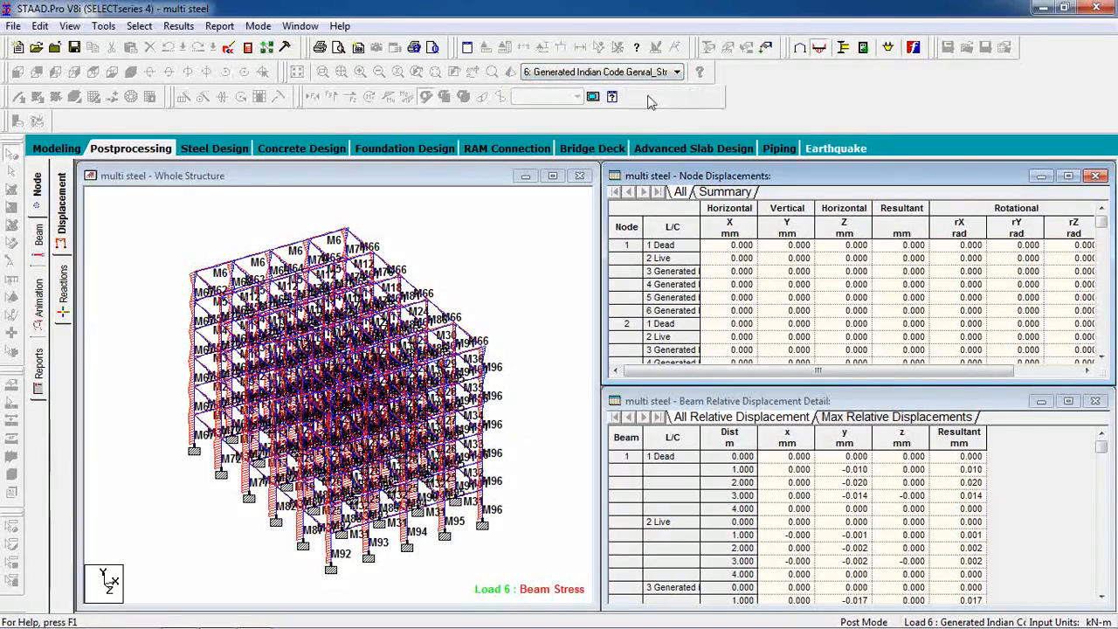
click(649, 74)
click(647, 108)
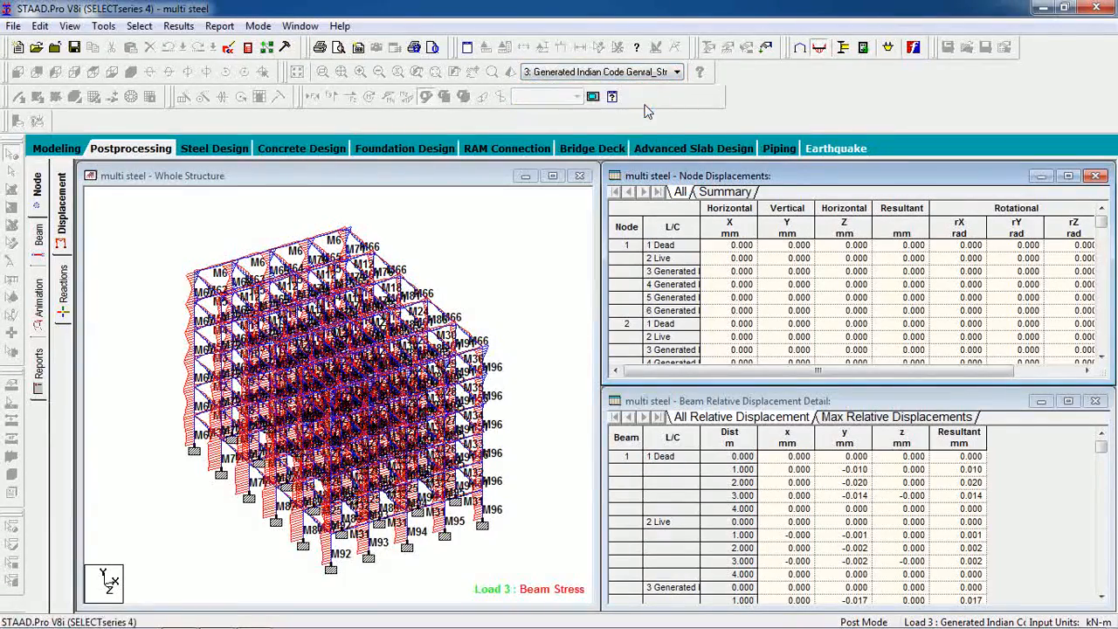
Step: Animate the whole structure's deflection under load case 4, keeping 1 extra frame and a target of 10 FPS
click(40, 308)
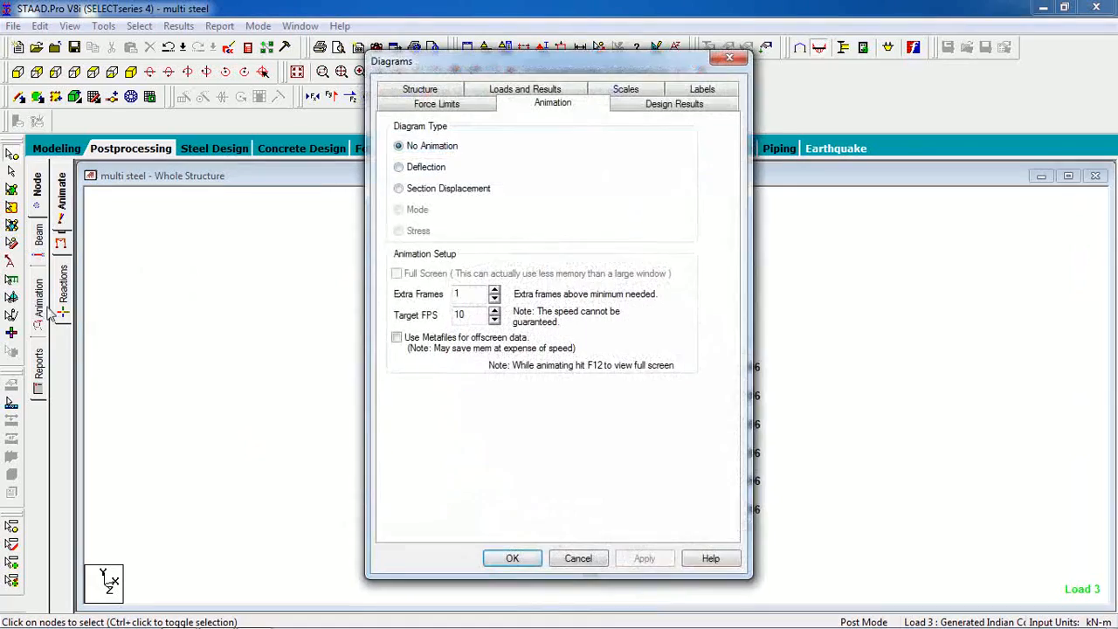
click(513, 559)
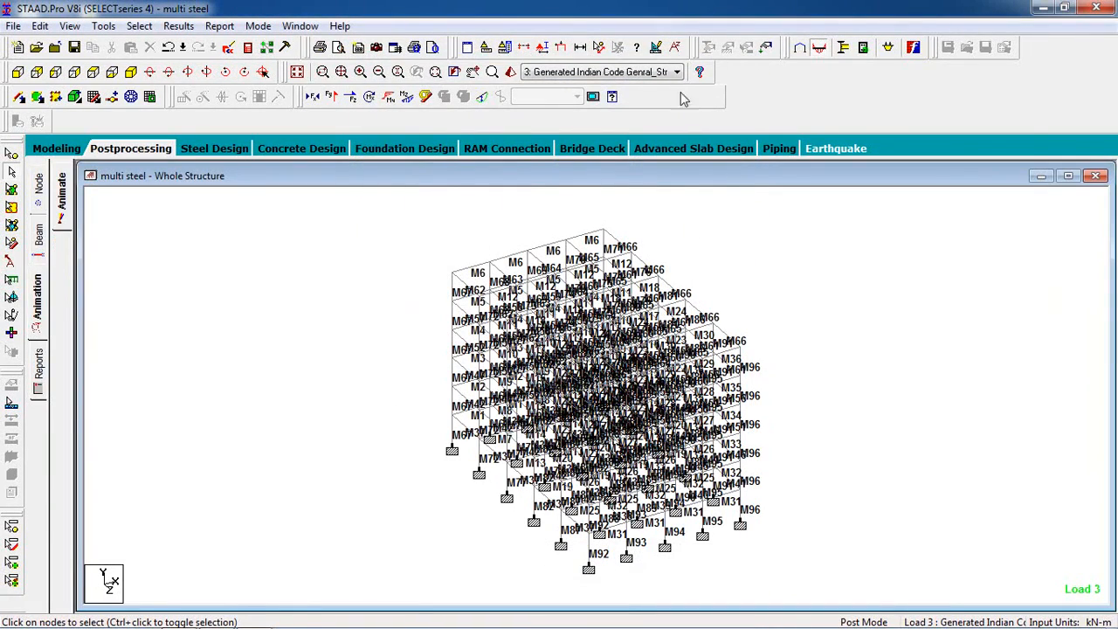
click(662, 73)
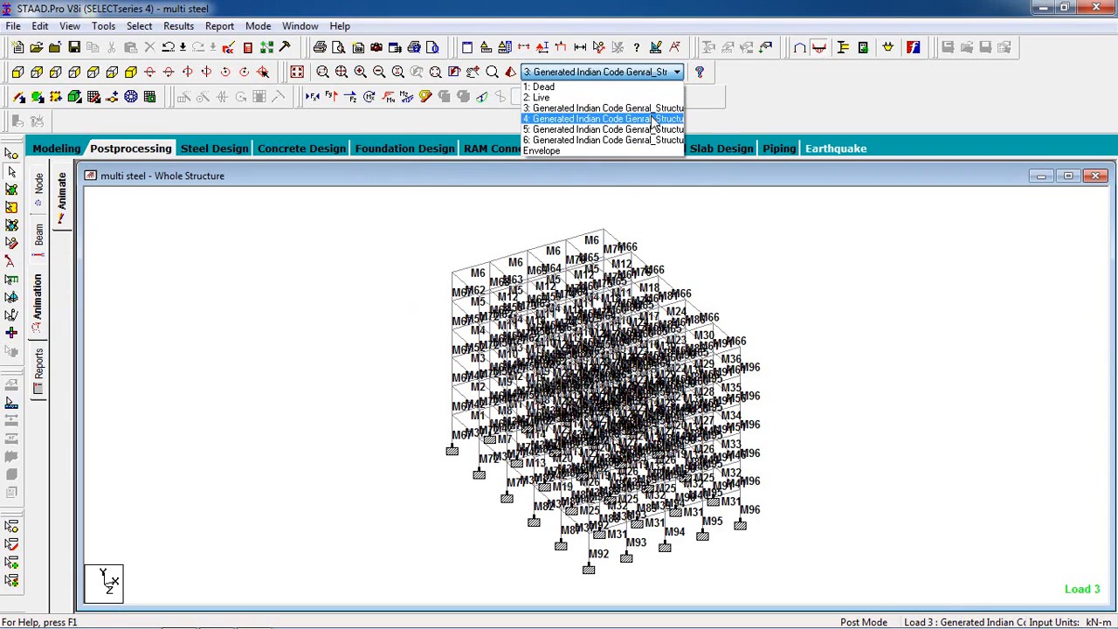
click(653, 119)
click(48, 301)
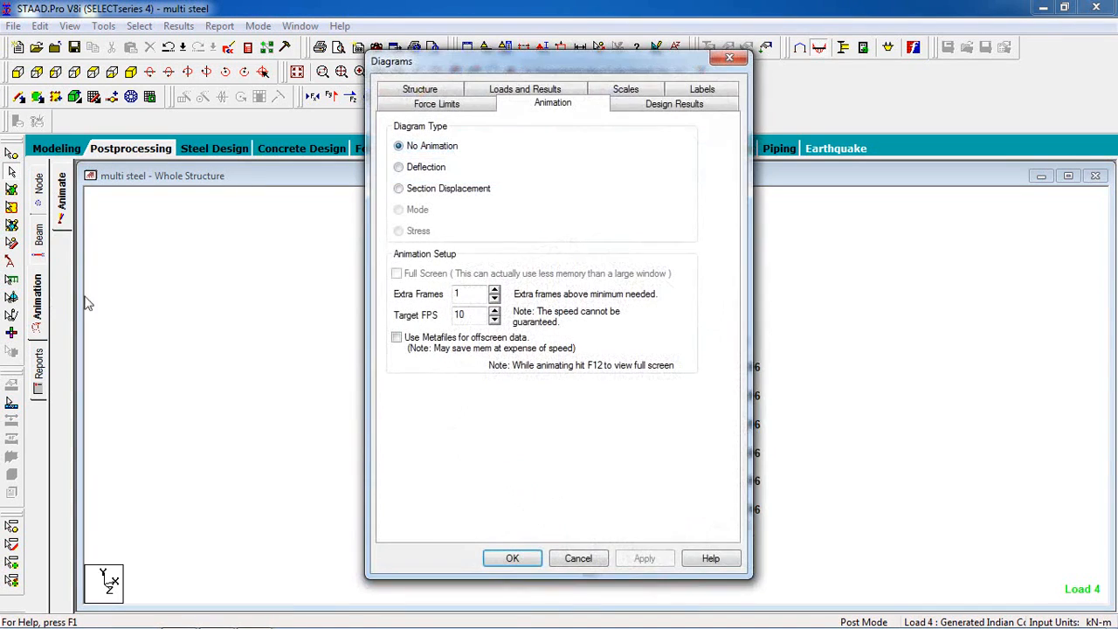
click(434, 170)
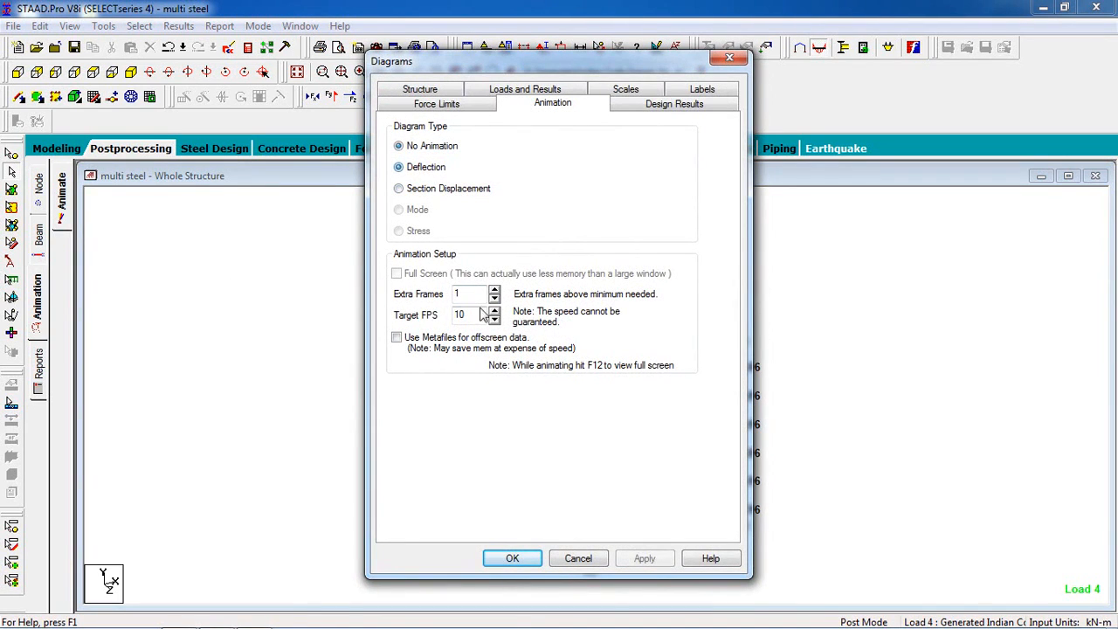
click(647, 560)
click(512, 560)
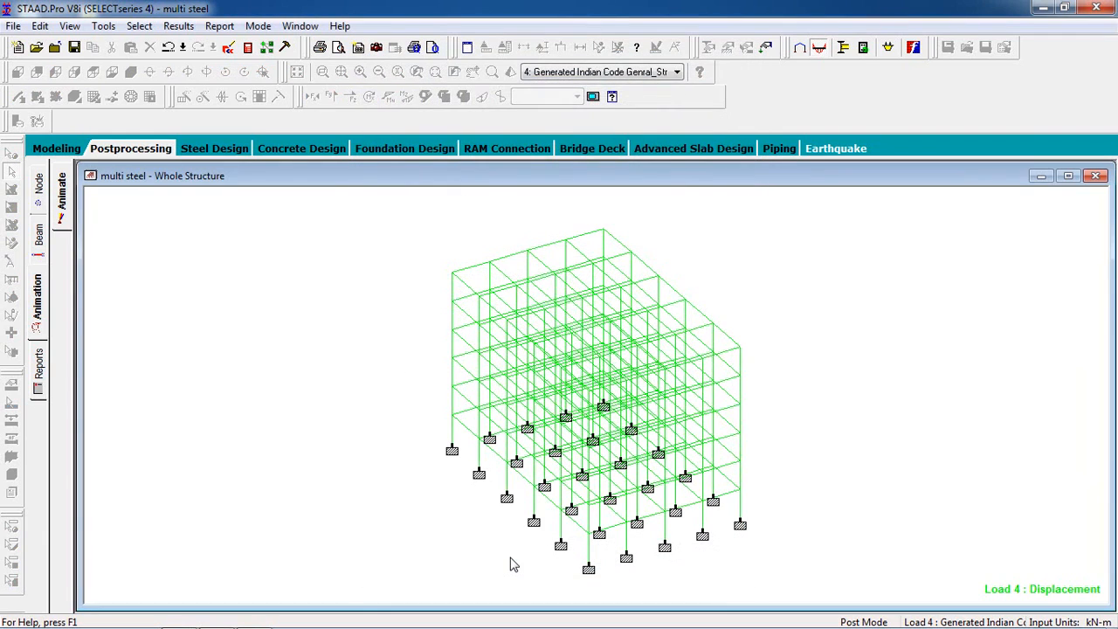
Step: View the deflection animation under load case 5 and finish on load case 6
click(597, 73)
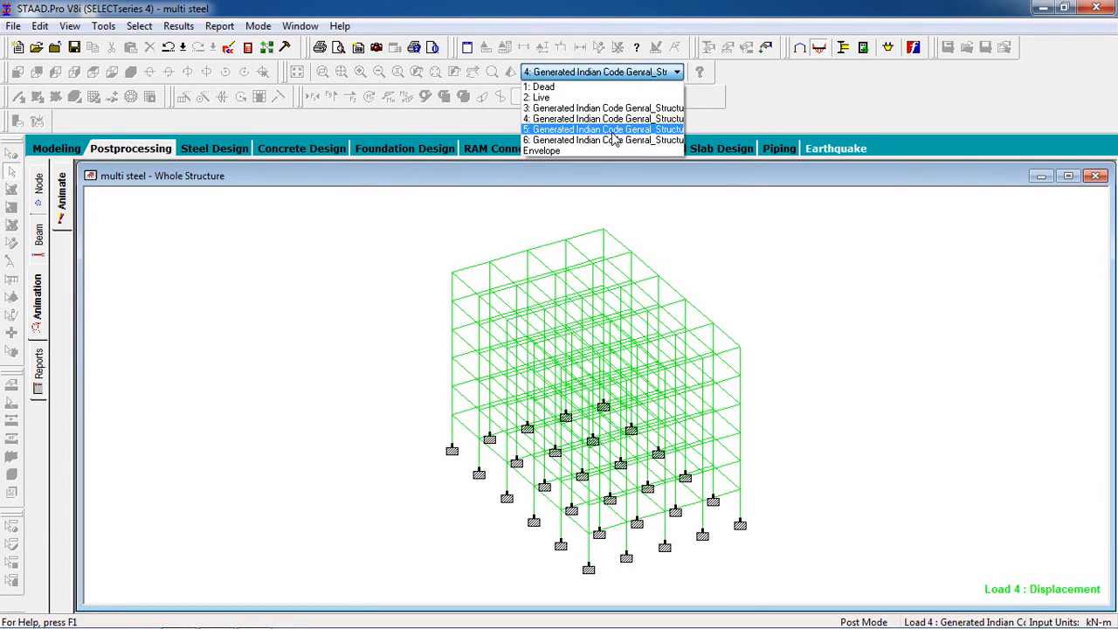
click(611, 129)
click(667, 73)
click(648, 141)
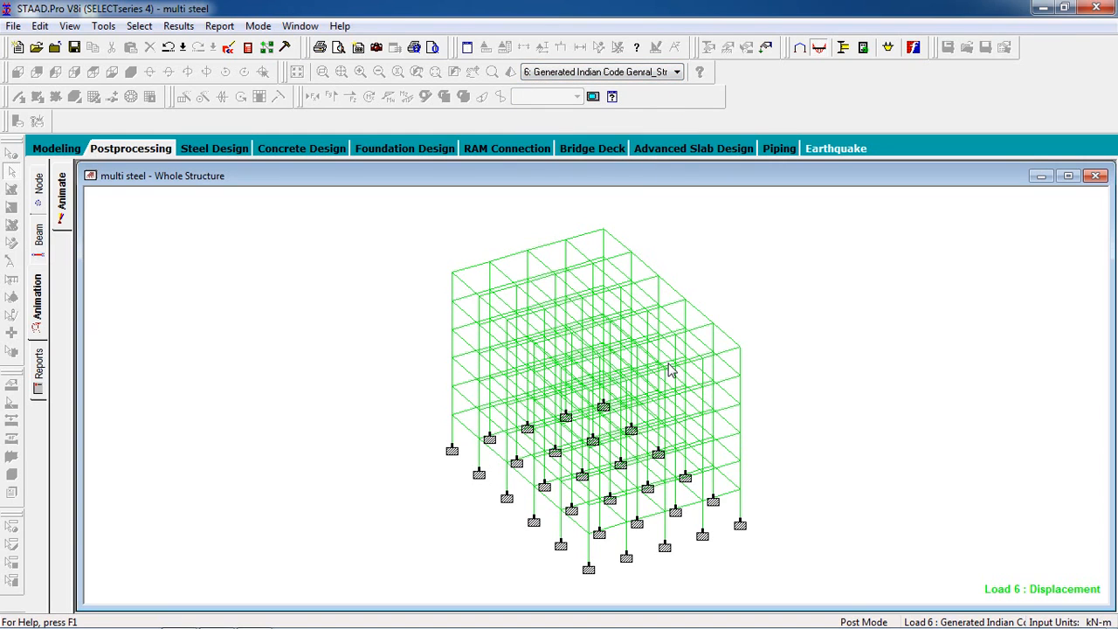
Step: Switch to steel design mode and look over the whole structure with its load envelope setup
click(229, 153)
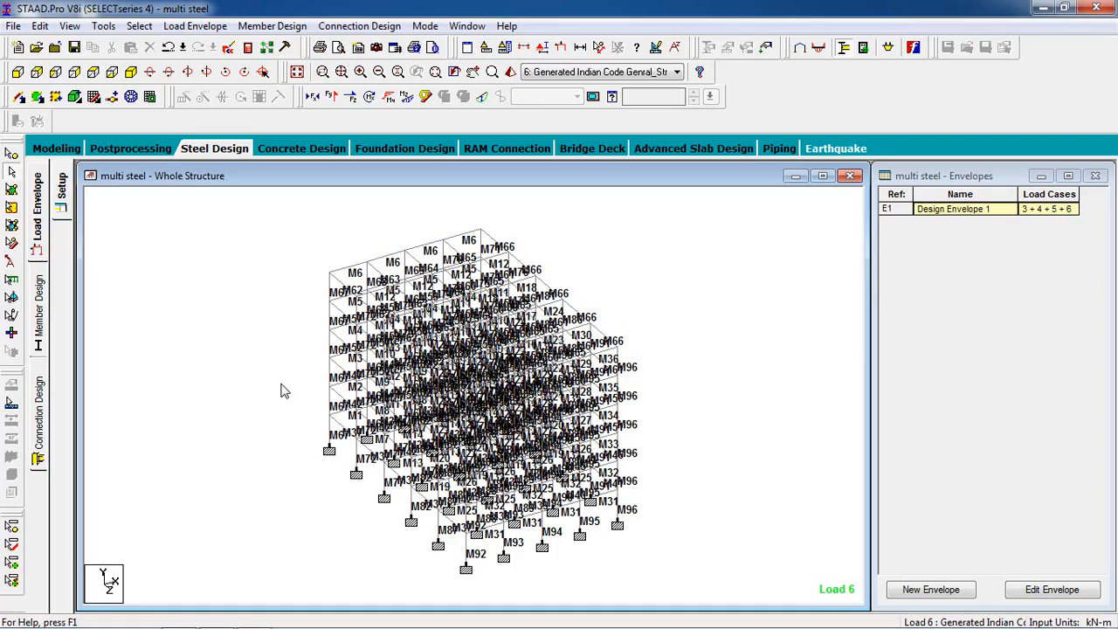
scroll(283, 393, up, 1)
scroll(284, 393, up, 3)
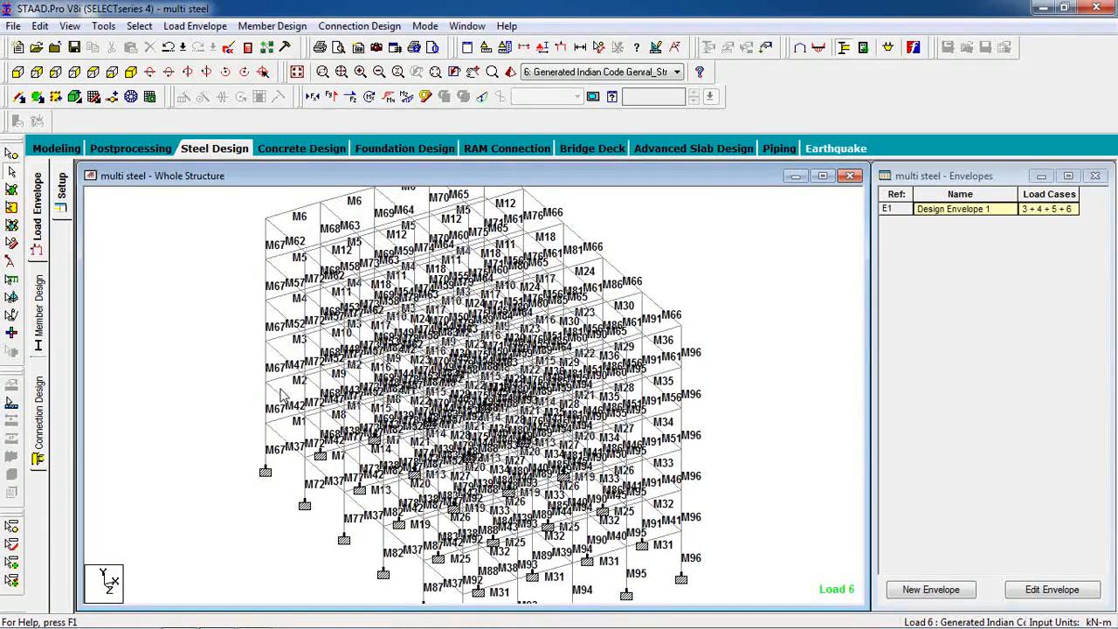
scroll(284, 394, down, 2)
Step: Open a 3D rendered view of the steel frame, maximize it and rotate the model to inspect it from a lower angle
click(512, 72)
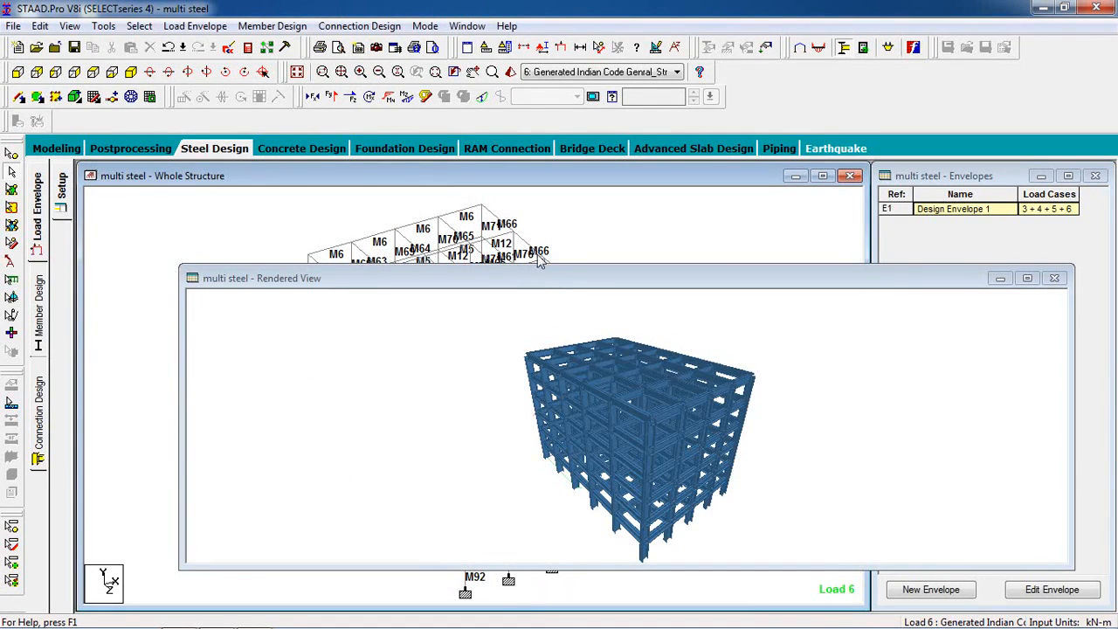
drag(535, 282, 431, 177)
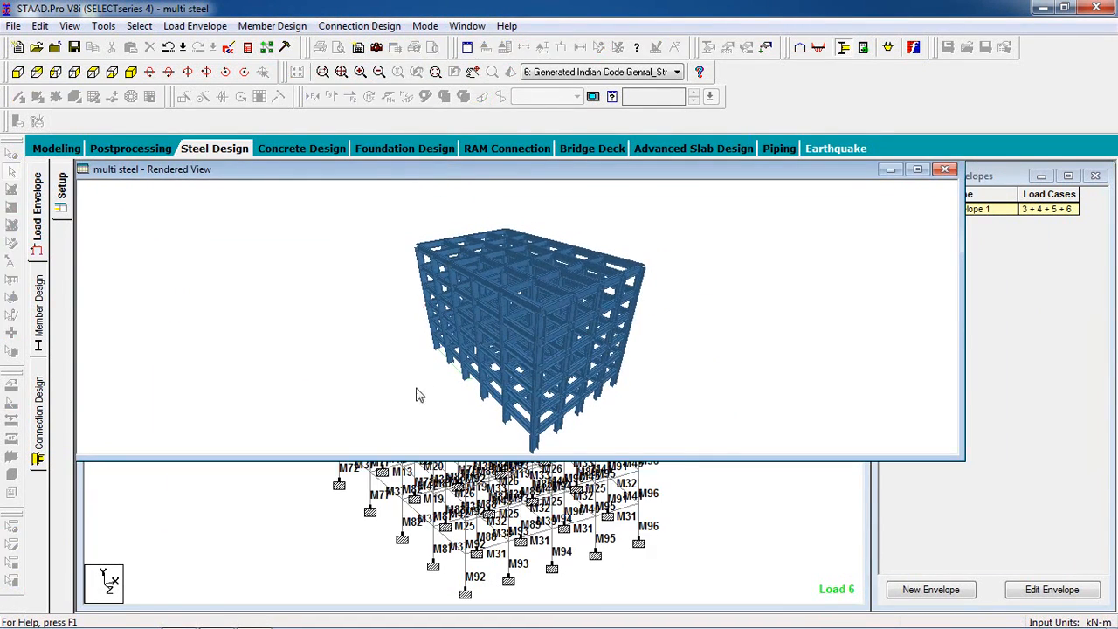
click(917, 169)
scroll(566, 436, up, 3)
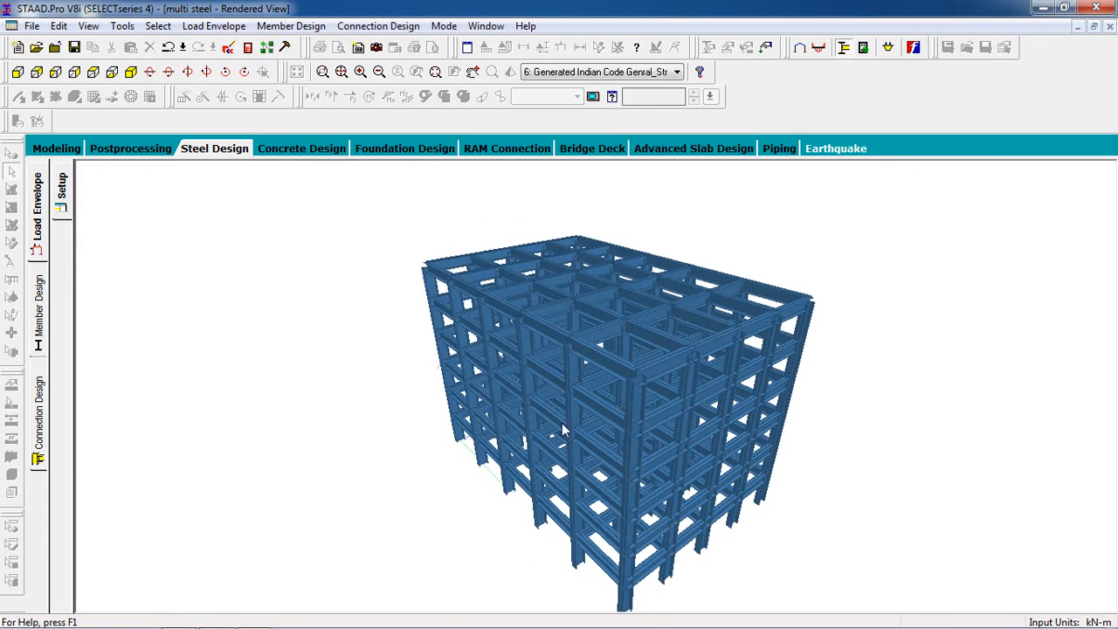
drag(566, 436, 604, 324)
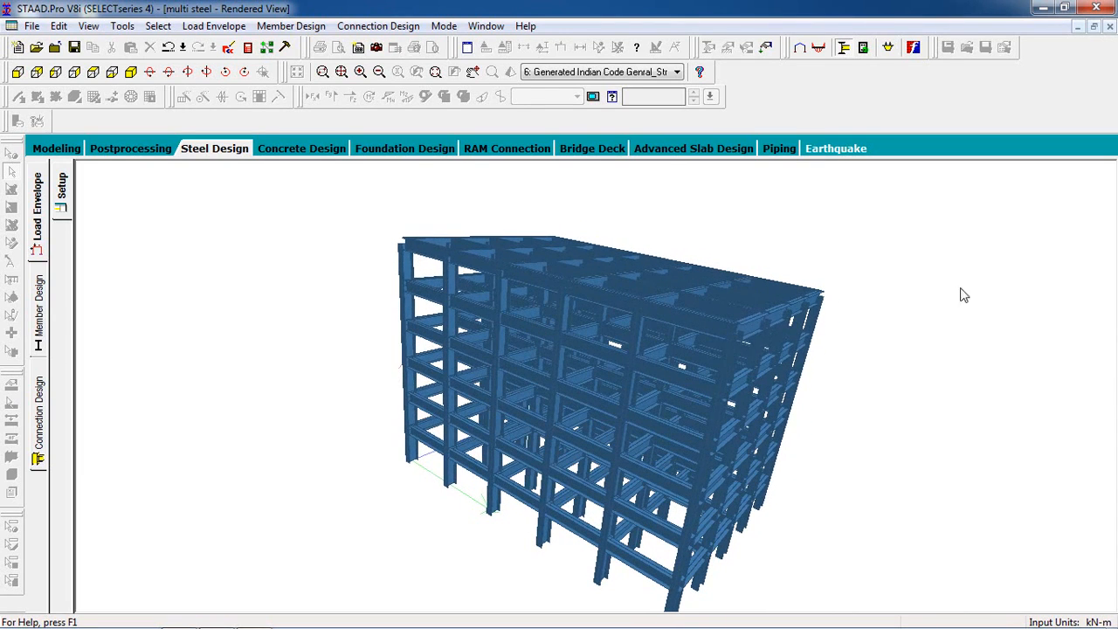